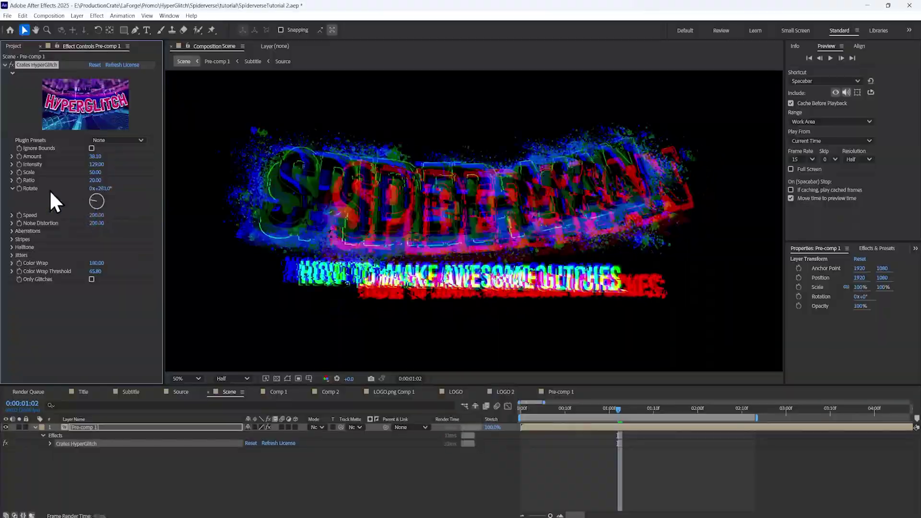
pyautogui.moveTo(97, 165); pyautogui.dragTo(121, 164)
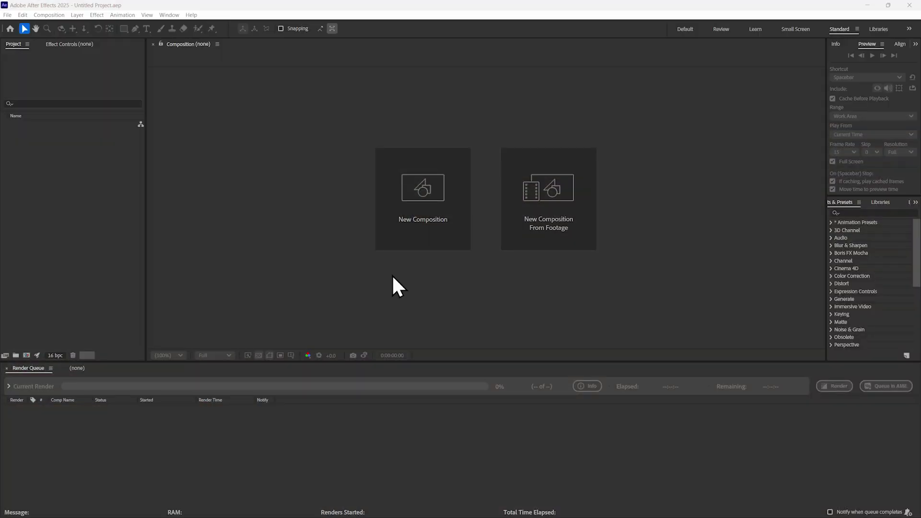
# Create a new composition named Title with a width of 3840 px and a height of 2160 px
pyautogui.click(424, 194)
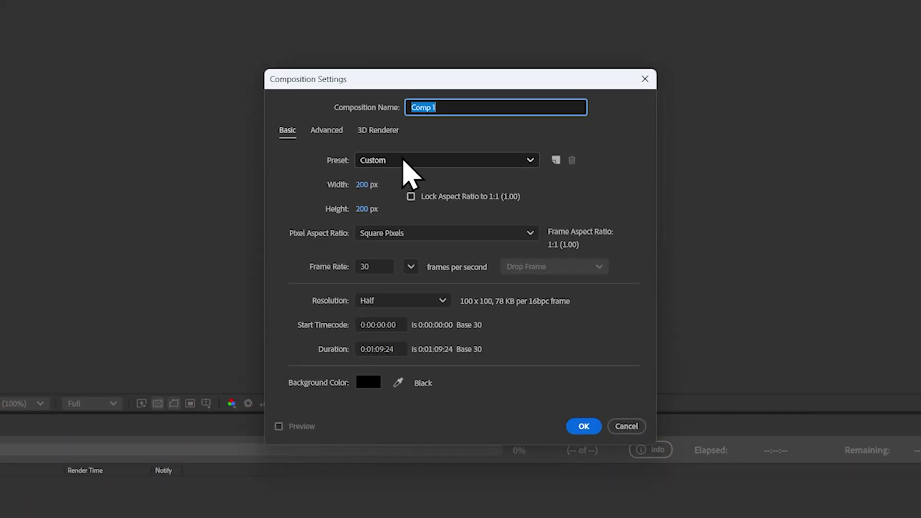
pyautogui.write('T')
pyautogui.click(362, 185)
pyautogui.write('3840')
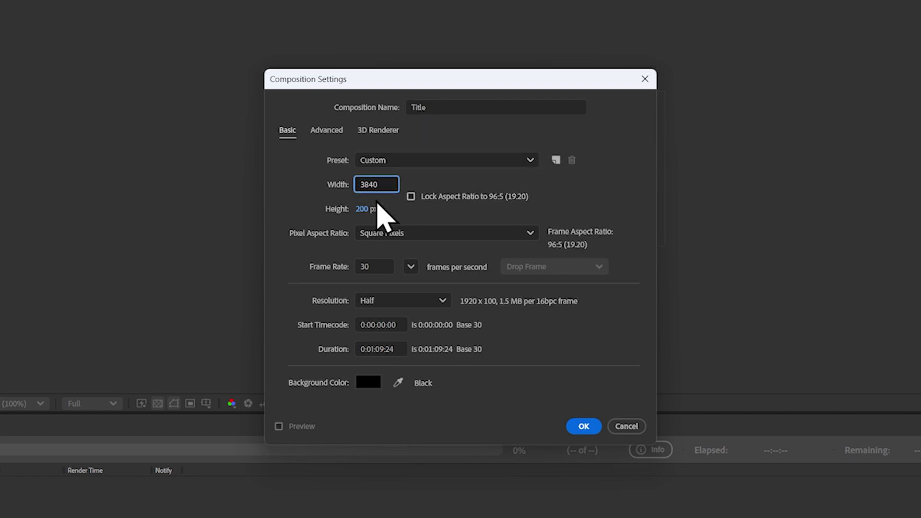
pyautogui.click(362, 209)
pyautogui.write('2160')
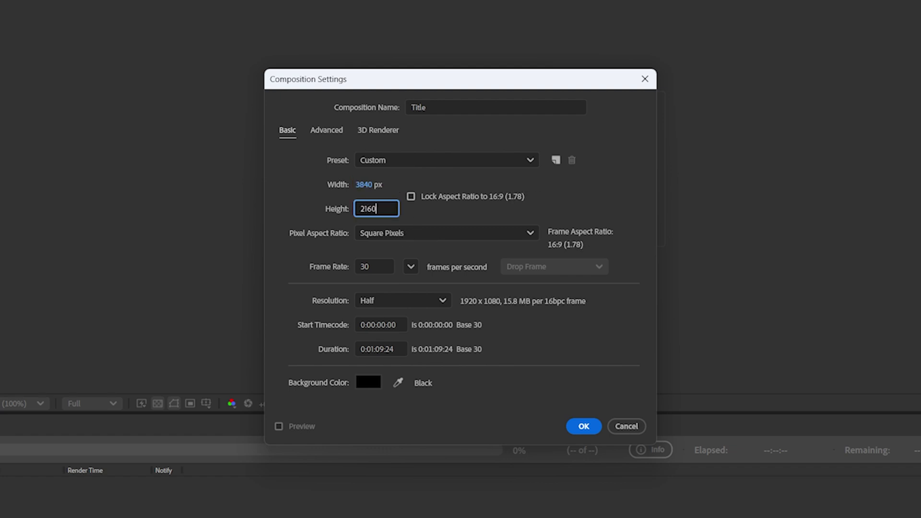
pyautogui.click(323, 214)
# Set the composition's frame rate to 15 fps and its duration to 0:00:10:00, and accept the settings
pyautogui.click(376, 264)
pyautogui.write('15')
pyautogui.click(324, 276)
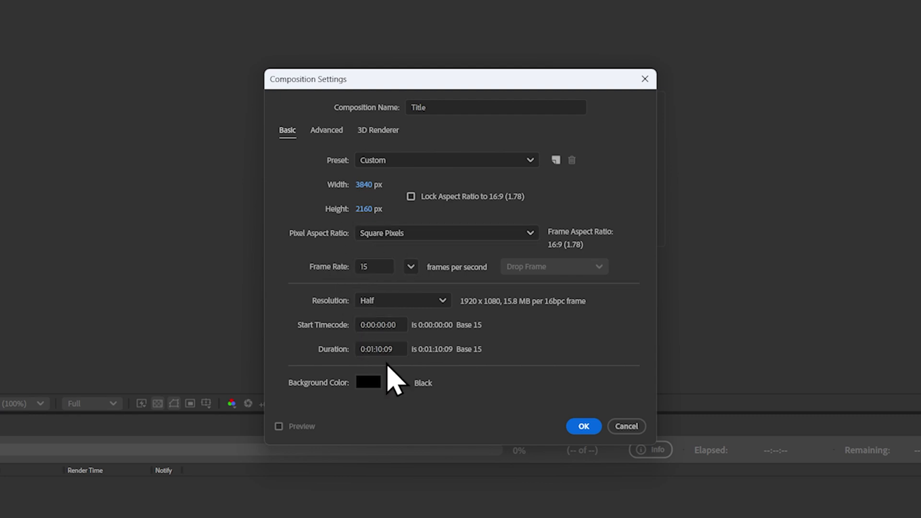
pyautogui.press('BackSpace')
pyautogui.write('0')
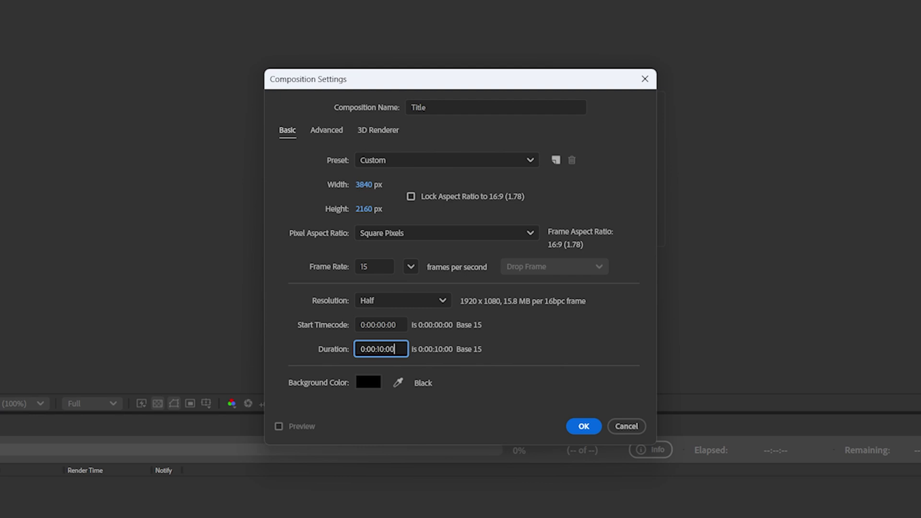
pyautogui.click(473, 365)
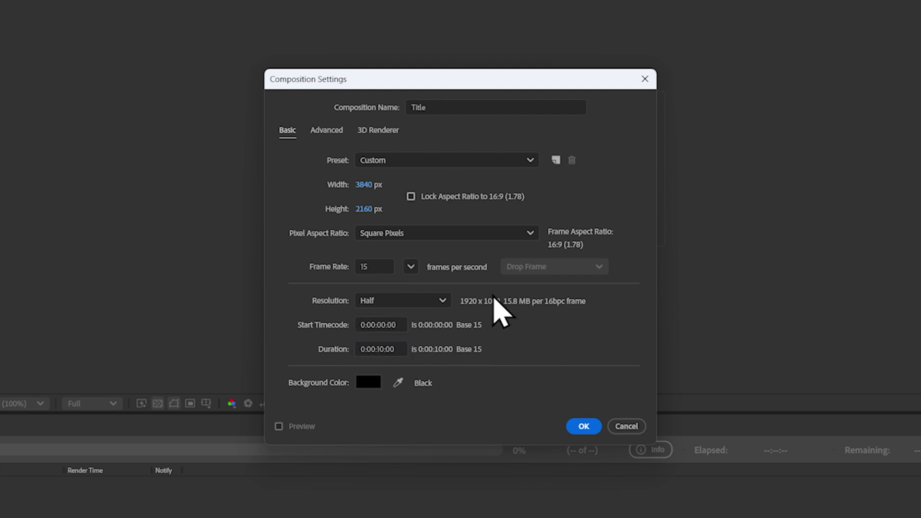
pyautogui.click(584, 426)
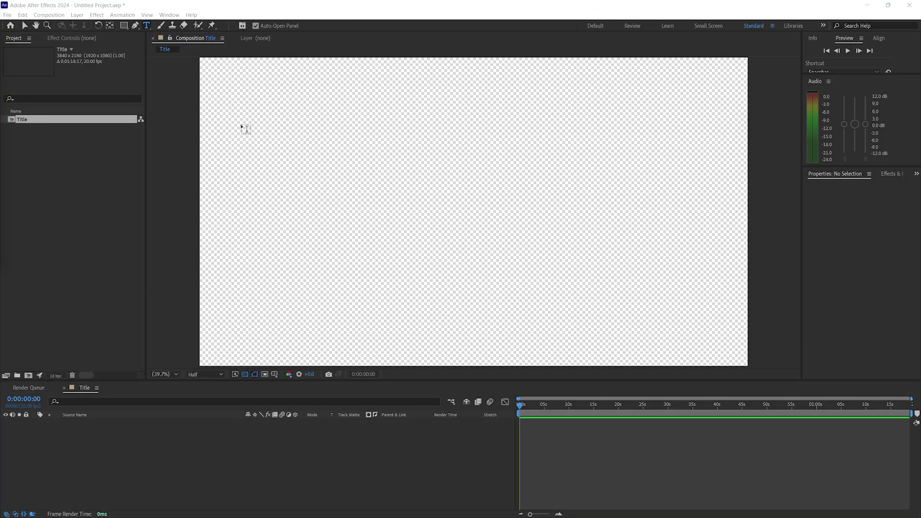
# Add a text layer reading SPIDER-MAN and move it near the frame's centre, at about position 870, 1205
pyautogui.click(24, 25)
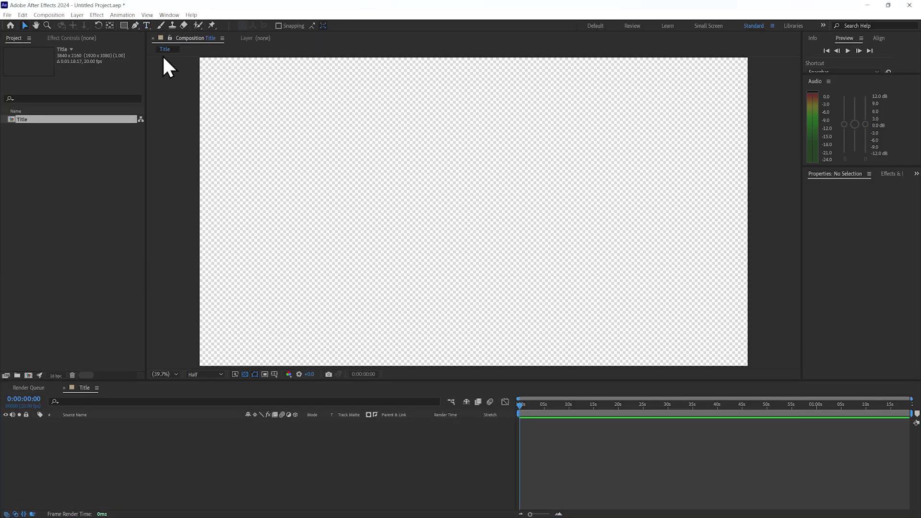
pyautogui.click(147, 25)
pyautogui.click(341, 195)
pyautogui.write('SPIDE')
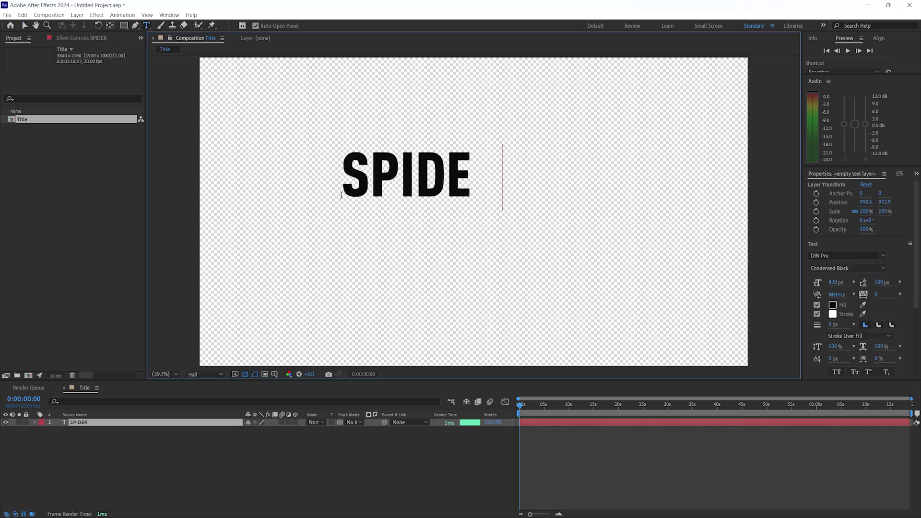
pyautogui.write('R-MAN')
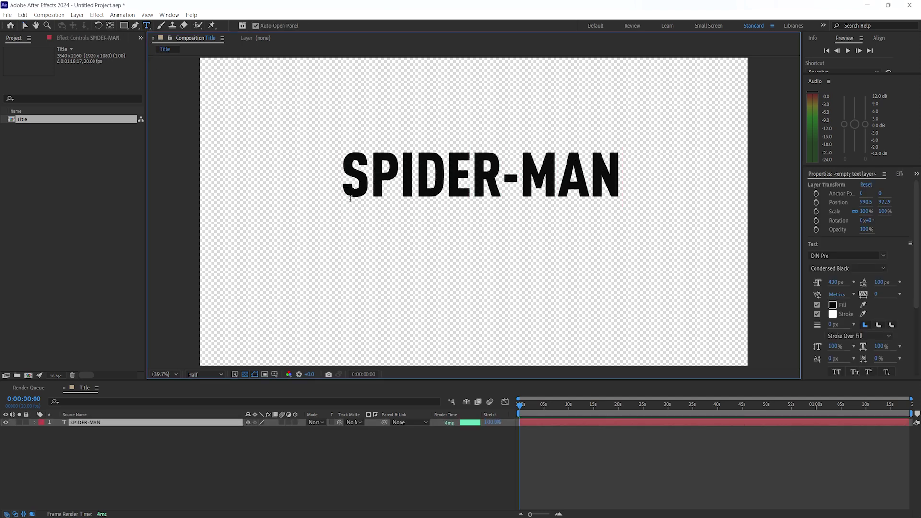
pyautogui.click(25, 25)
pyautogui.moveTo(490, 172); pyautogui.dragTo(472, 206)
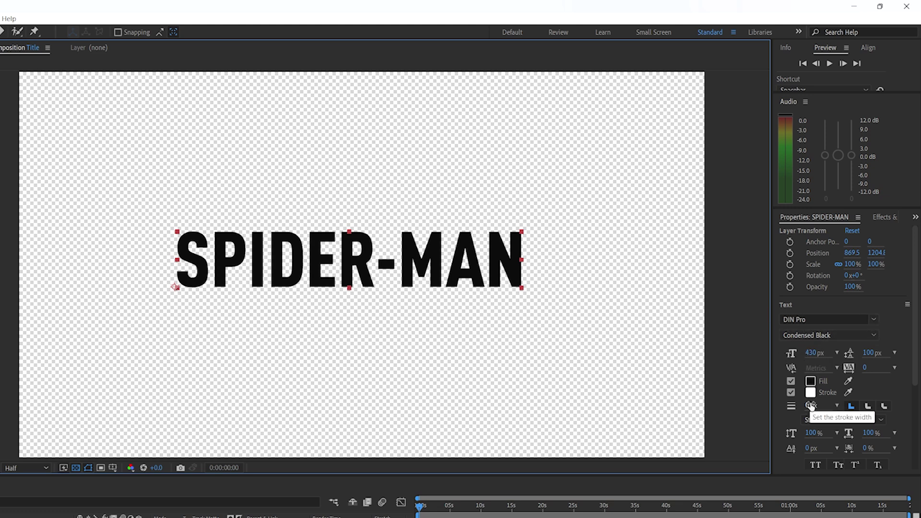
# Set the SPIDER-MAN text's vertical scale to 150% and its tracking to -57
pyautogui.click(813, 432)
pyautogui.write('1')
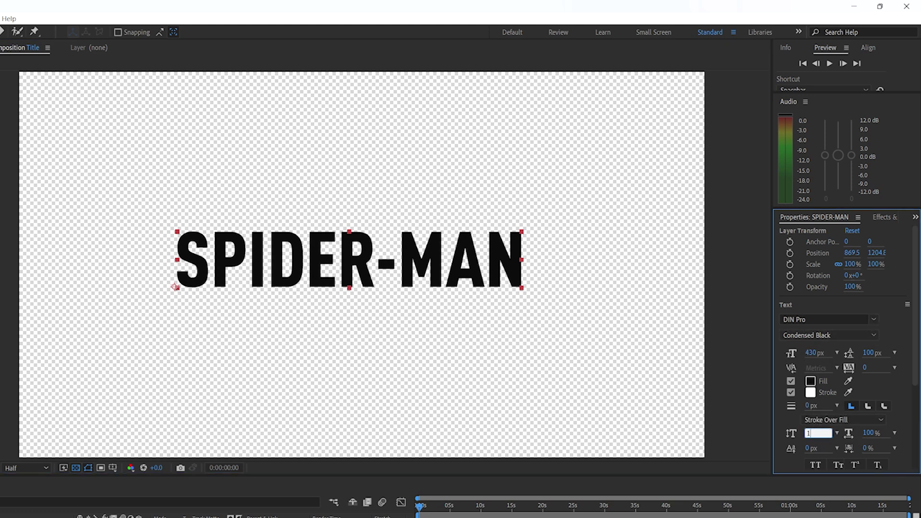
pyautogui.write('50')
pyautogui.press('Return')
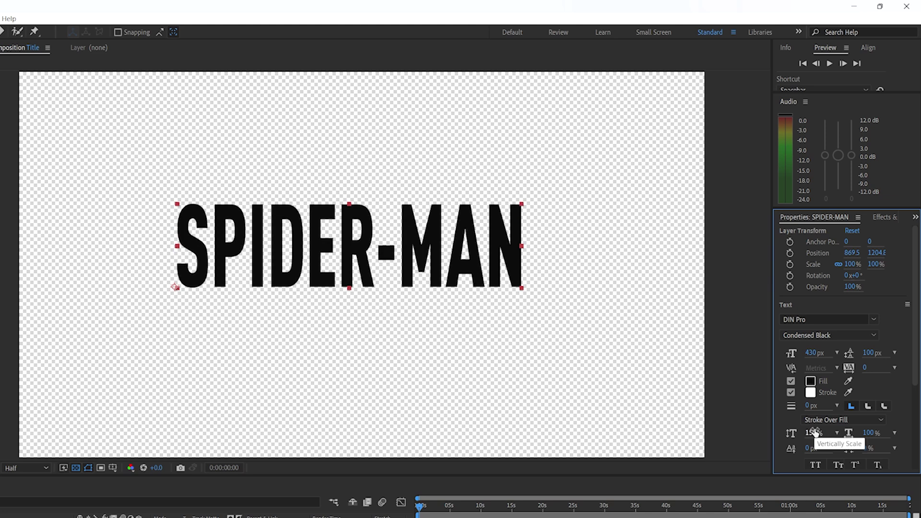
pyautogui.click(868, 369)
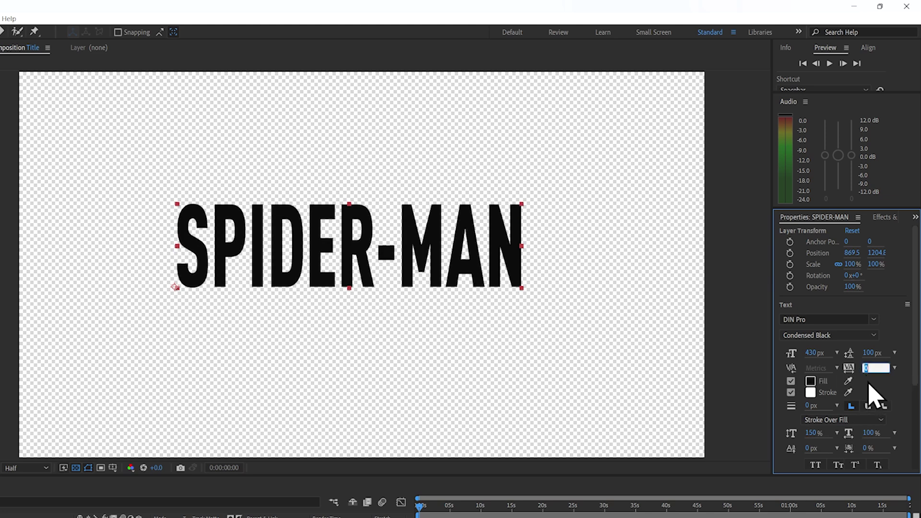
pyautogui.press('Return')
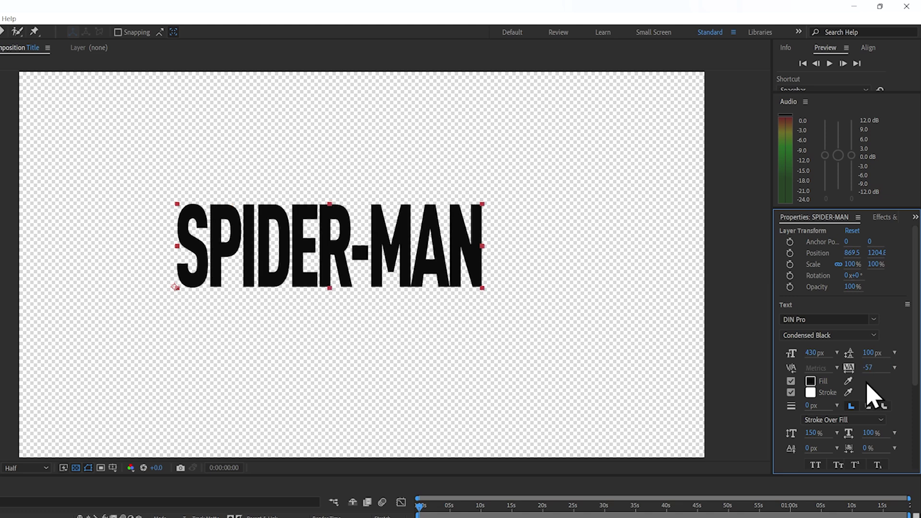
pyautogui.click(131, 296)
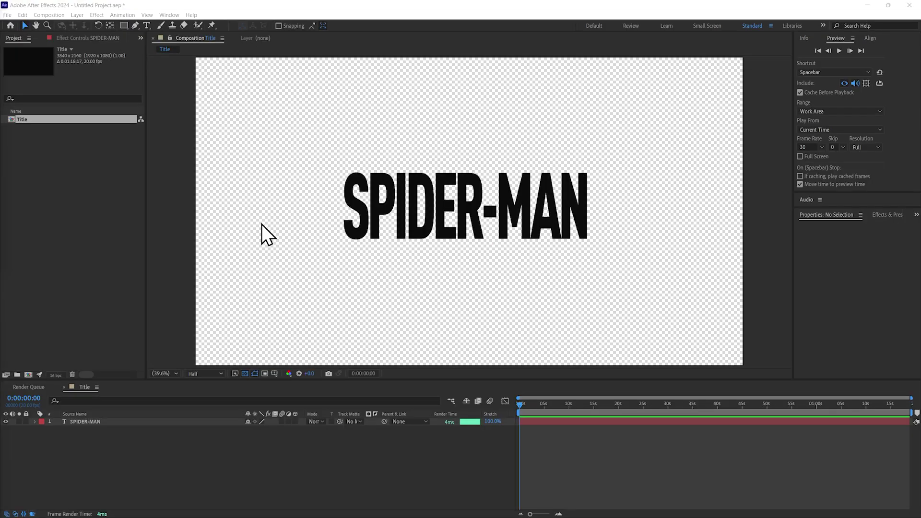
# Add an adjustment layer above the SPIDER-MAN text and apply the Warp distort effect to it
pyautogui.click(78, 16)
pyautogui.moveTo(131, 26)
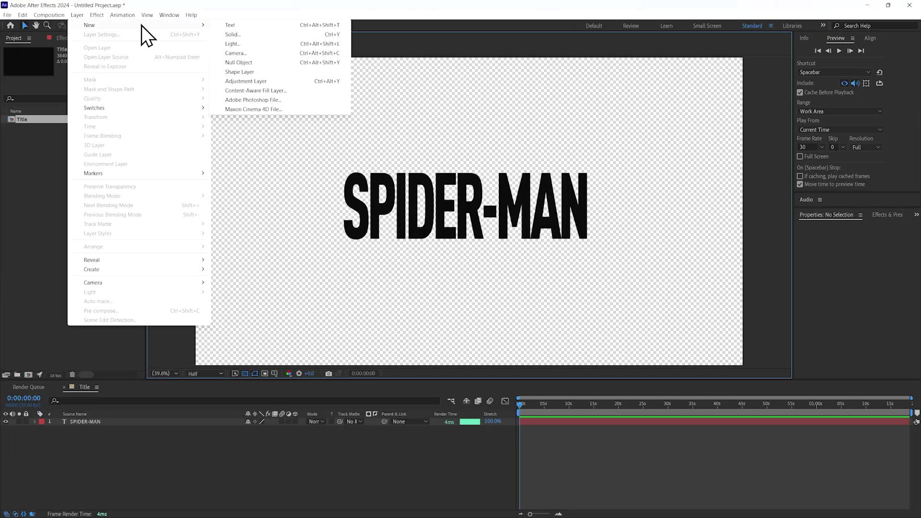
pyautogui.click(239, 82)
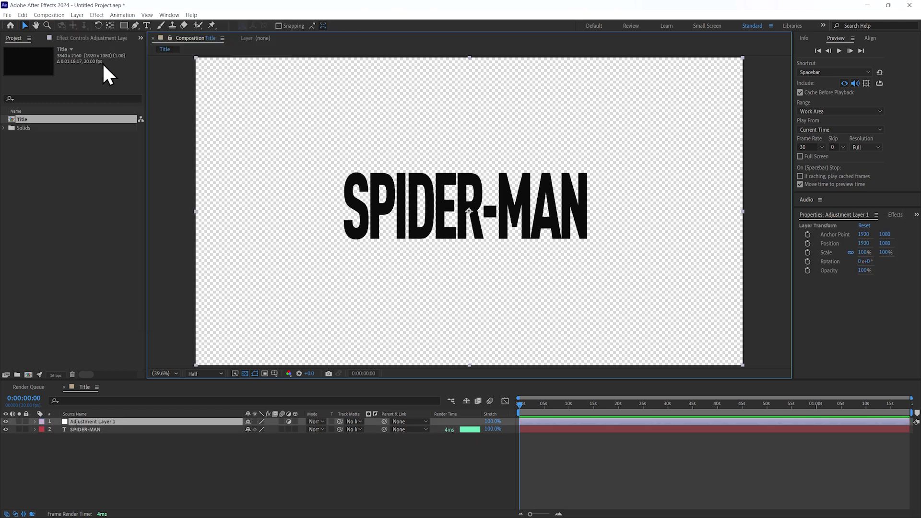
pyautogui.click(72, 38)
pyautogui.rightClick(67, 121)
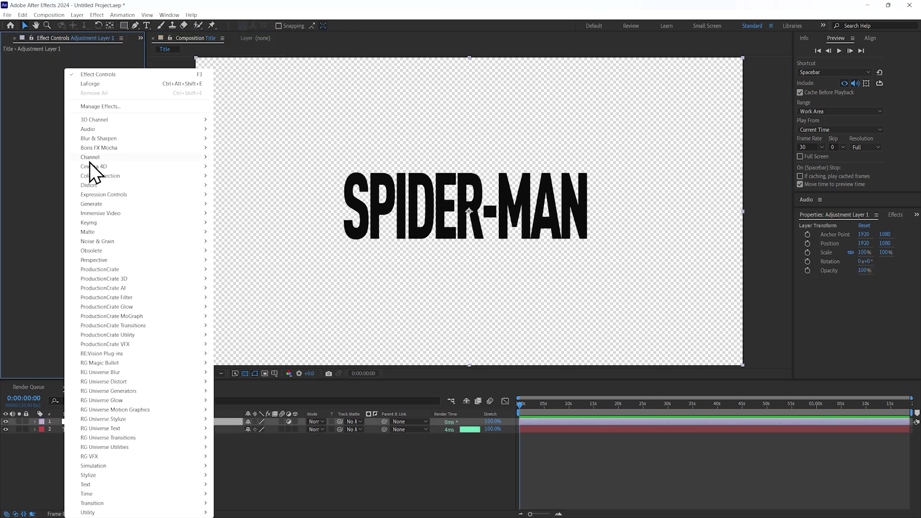
pyautogui.moveTo(97, 188)
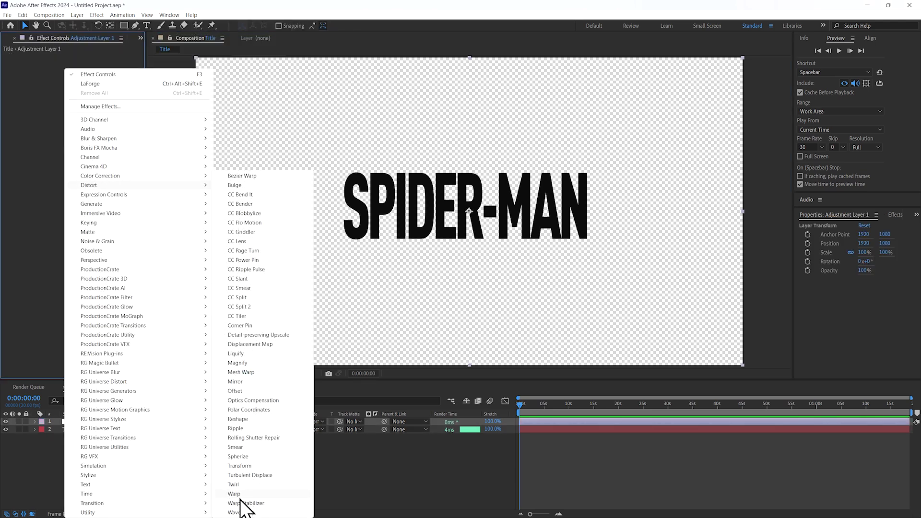
pyautogui.click(240, 495)
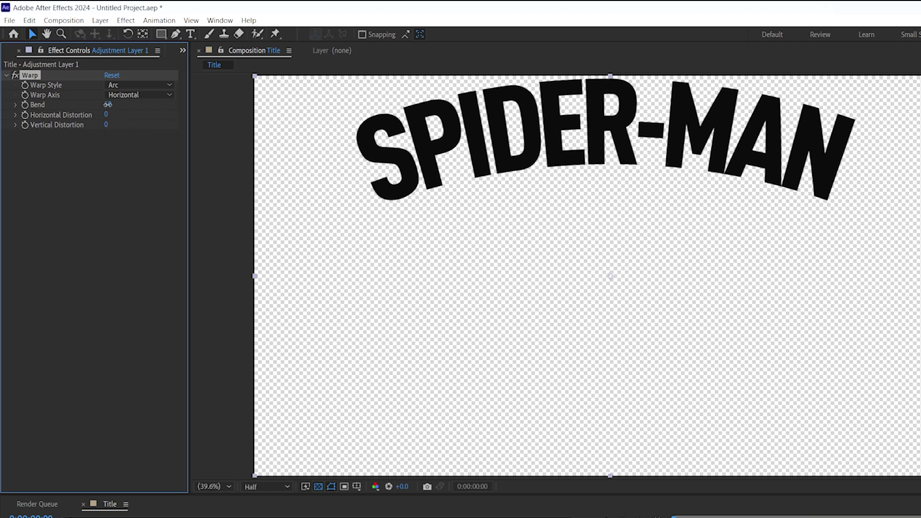
# Set the Warp effect's bend to -39, horizontal distortion to -33 and vertical distortion to -8
pyautogui.moveTo(83, 80); pyautogui.dragTo(48, 96)
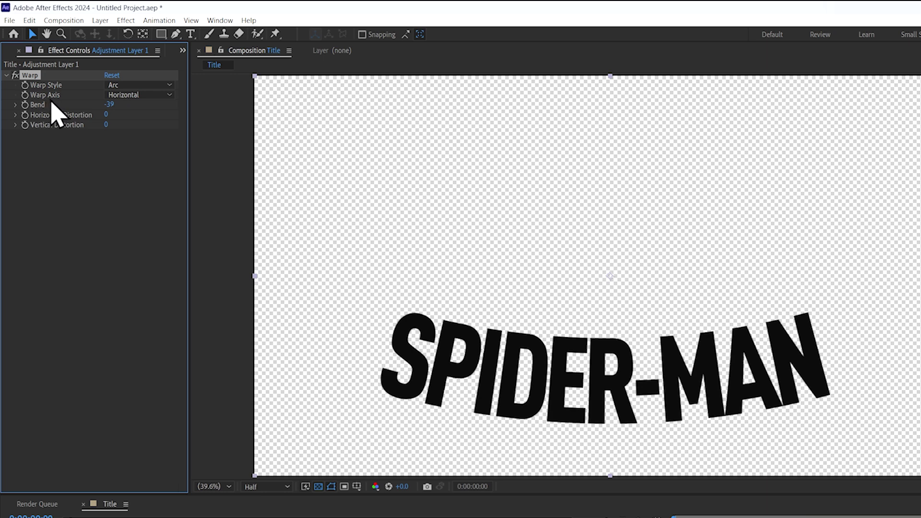
pyautogui.moveTo(101, 113)
pyautogui.mouseDown()
pyautogui.moveTo(82, 111)
pyautogui.moveTo(110, 124)
pyautogui.mouseUp()
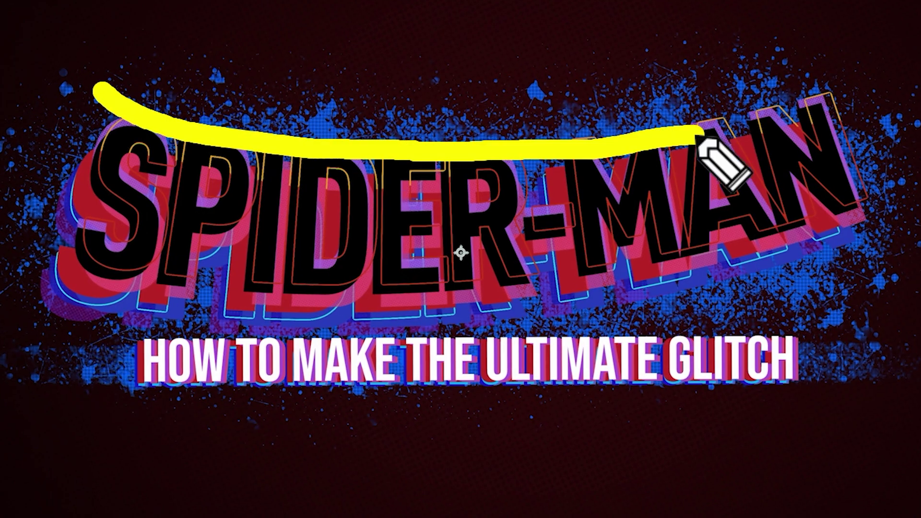
pyautogui.moveTo(28, 264); pyautogui.dragTo(843, 214)
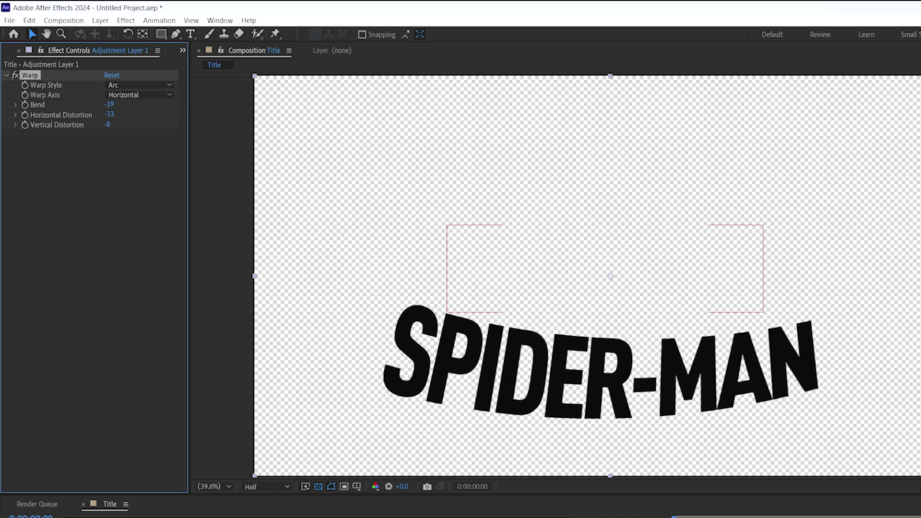
# Move the SPIDER-MAN text layer up in the frame to about position 1051, 720
pyautogui.click(504, 235)
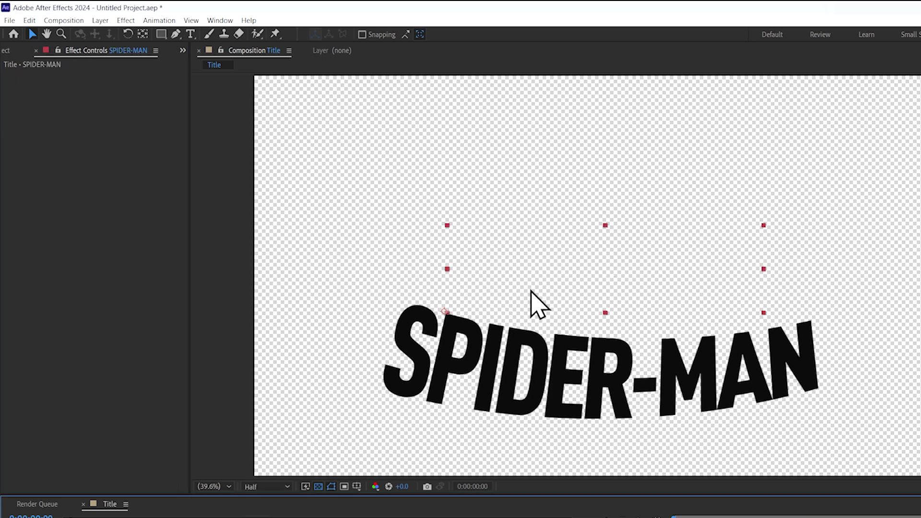
pyautogui.moveTo(529, 284); pyautogui.dragTo(539, 193)
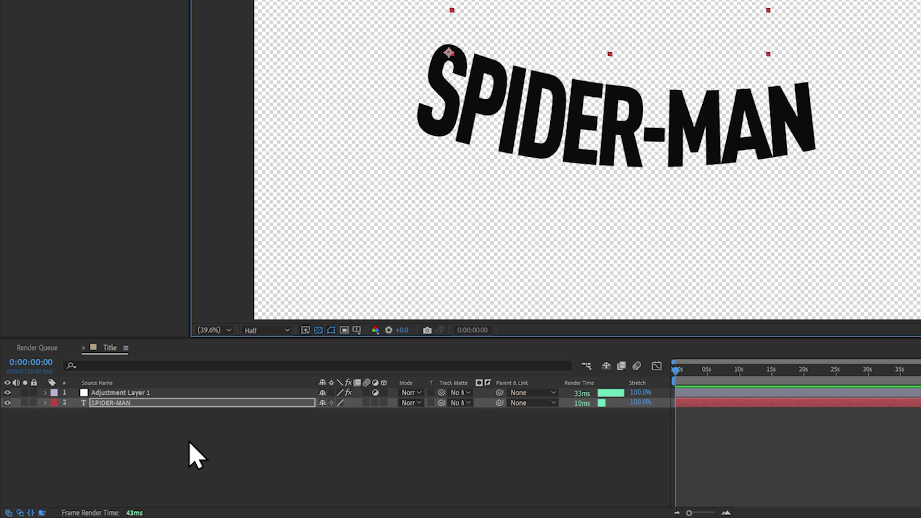
# Make the SPIDER-MAN layer 3D and set its X rotation to -18° and its Z rotation to -7°
pyautogui.click(144, 404)
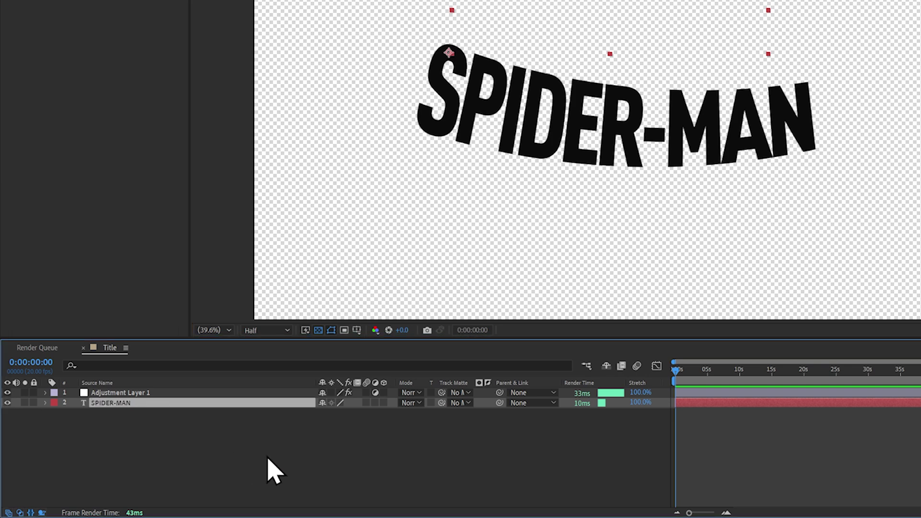
pyautogui.click(384, 403)
pyautogui.press('r')
pyautogui.click(336, 423)
pyautogui.write('-18')
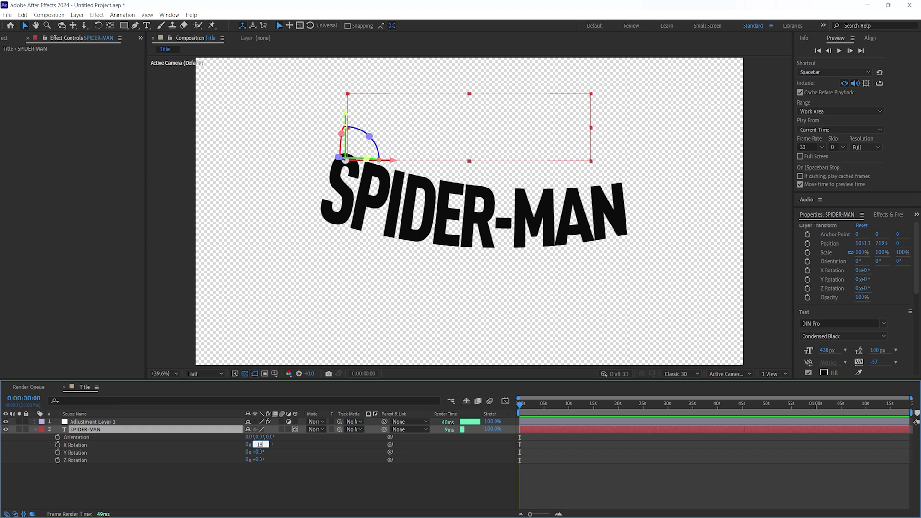
pyautogui.press('Return')
pyautogui.write('-7')
pyautogui.press('Return')
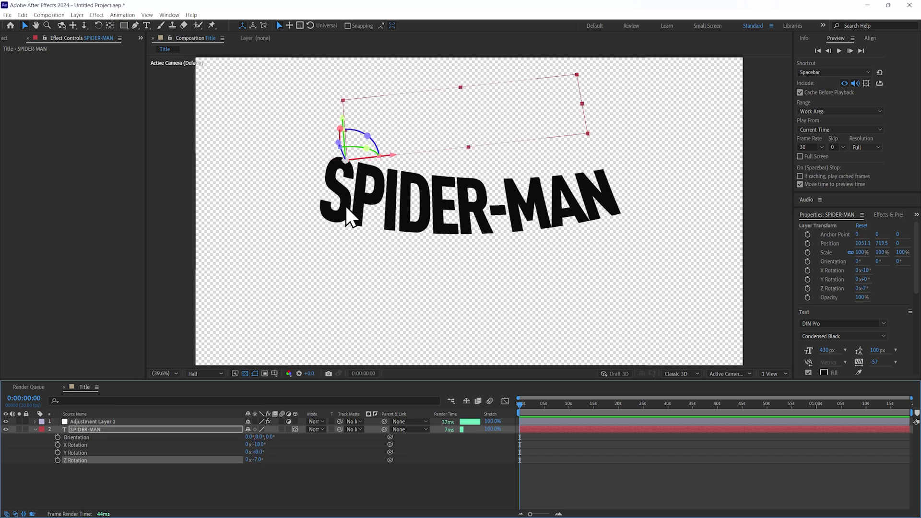
# Find the 3D Fall Back Scale & Skew In text preset, apply it to the SPIDER-MAN layer and preview the animation
pyautogui.click(888, 214)
pyautogui.click(787, 207)
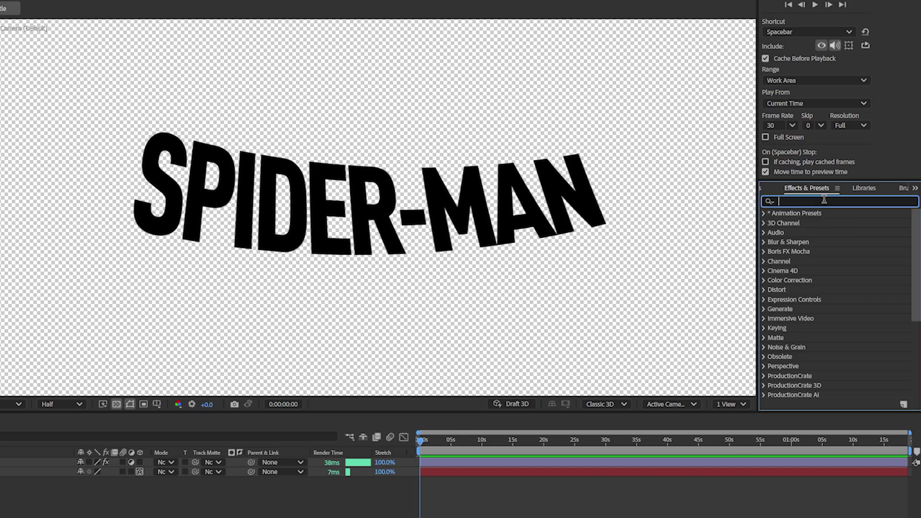
pyautogui.write('3d Fall')
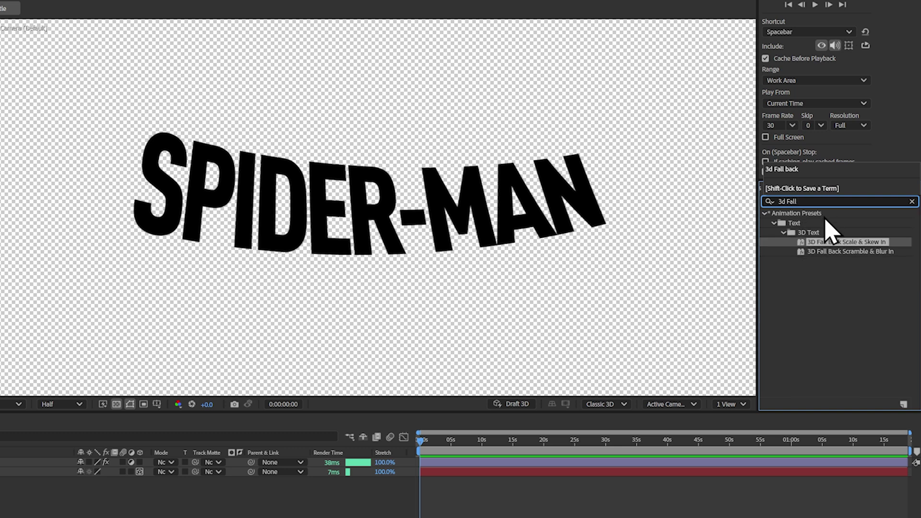
pyautogui.moveTo(845, 243); pyautogui.dragTo(20, 483)
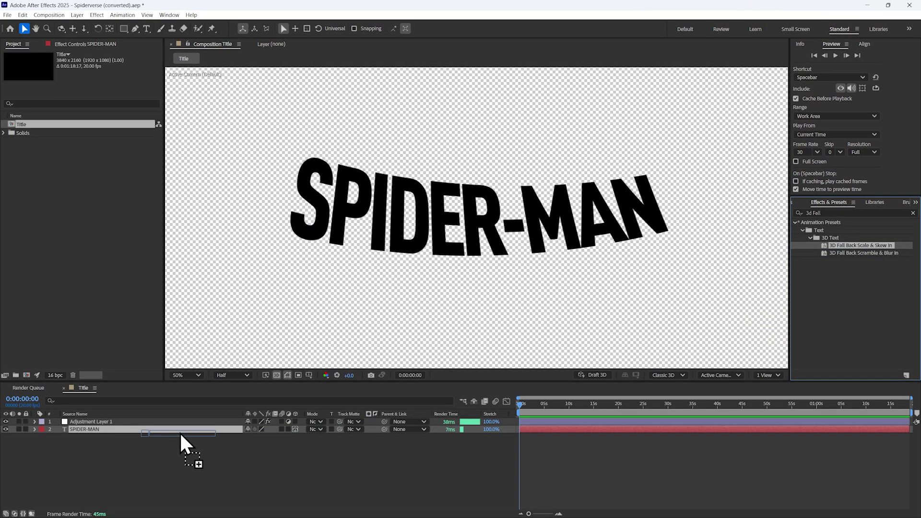
pyautogui.moveTo(181, 435); pyautogui.dragTo(179, 436)
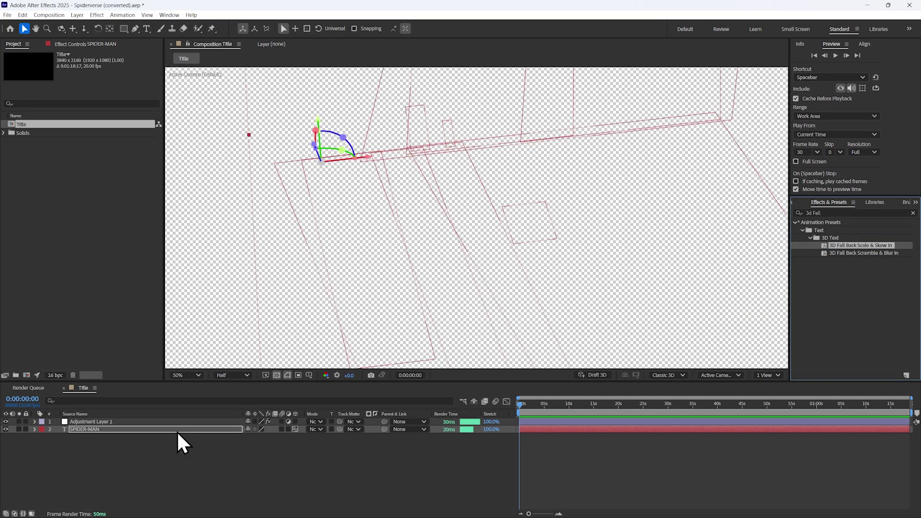
pyautogui.press('space')
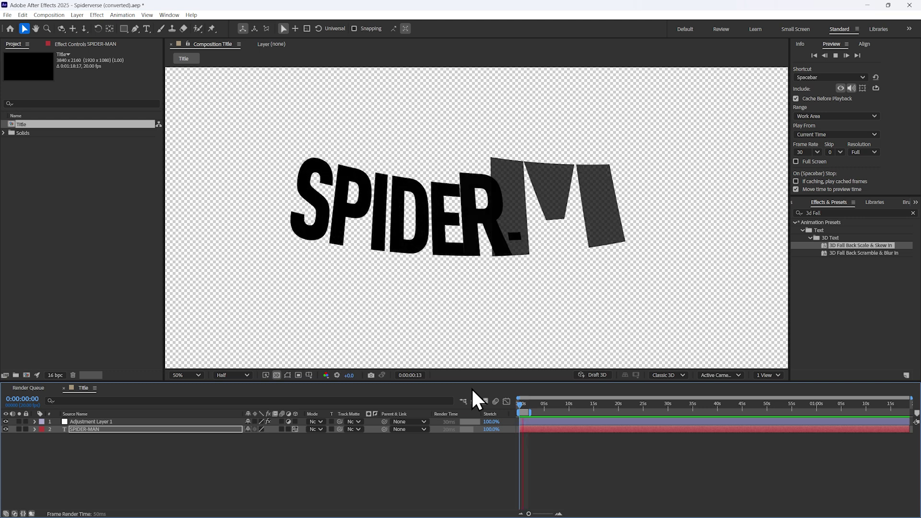
# Reveal the SPIDER-MAN layer's text animation keyframes and move the end keyframes earlier, to about frame 15
pyautogui.press('space')
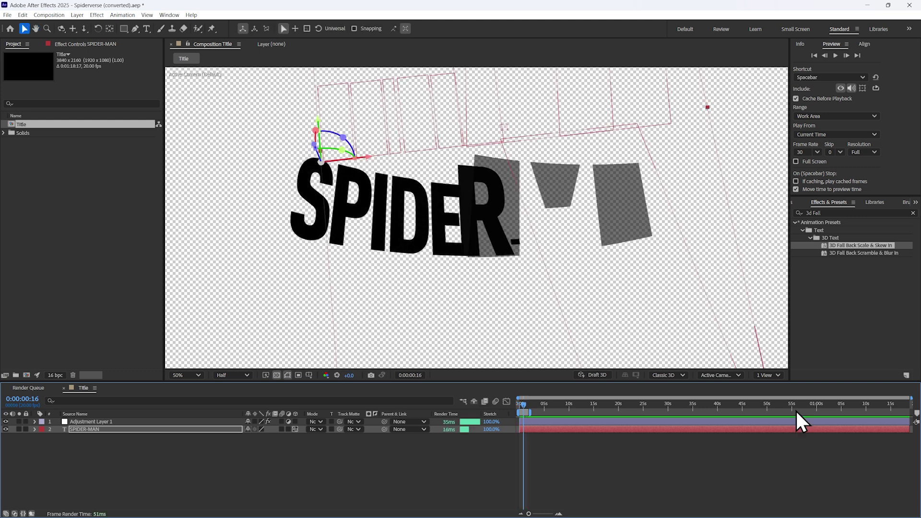
pyautogui.scroll(5, 540, 413)
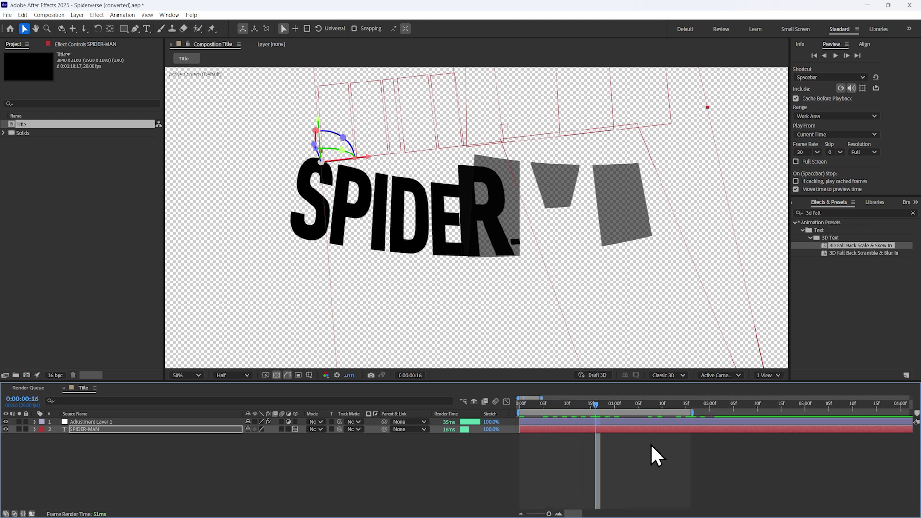
pyautogui.press('u')
pyautogui.moveTo(653, 434); pyautogui.dragTo(748, 492)
pyautogui.moveTo(711, 444); pyautogui.dragTo(593, 450)
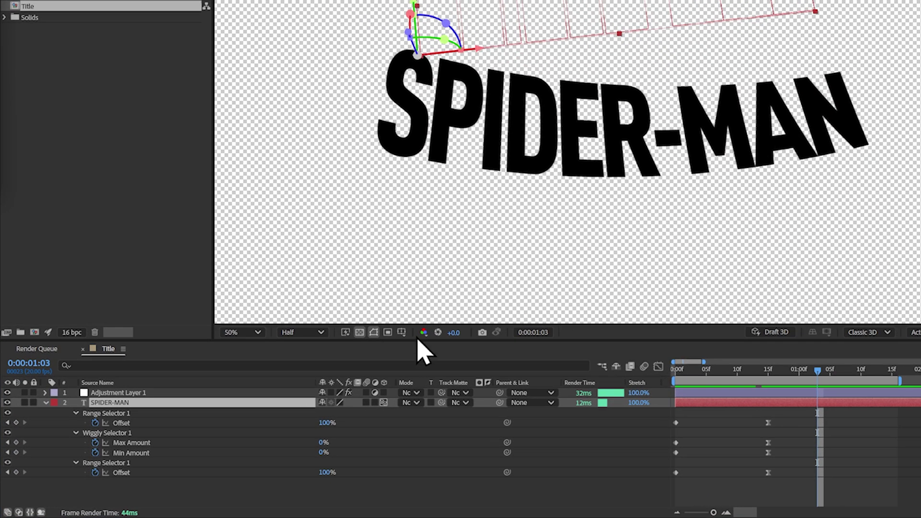
# Add the expression wiggle(1.4,15) to the SPIDER-MAN layer's Position and preview the animation from the start
pyautogui.press('p')
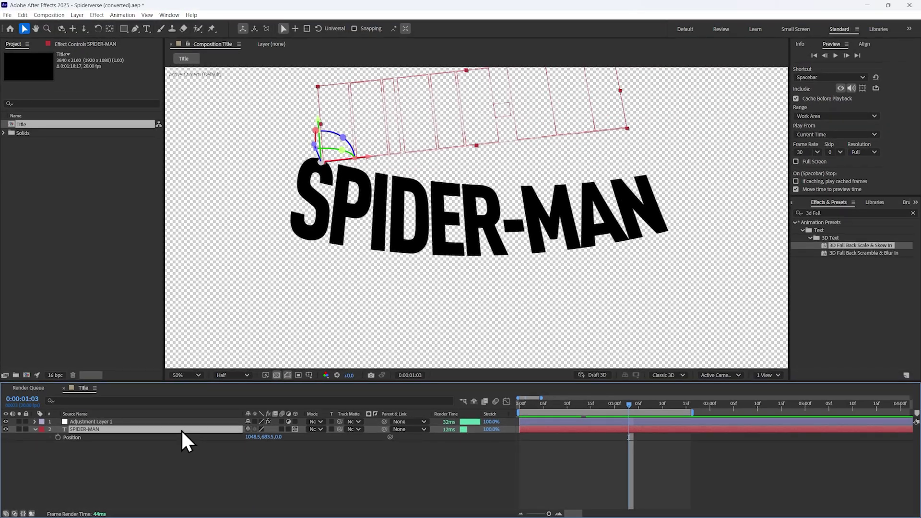
pyautogui.keyDown('alt'); pyautogui.click(58, 437); pyautogui.keyUp('alt')
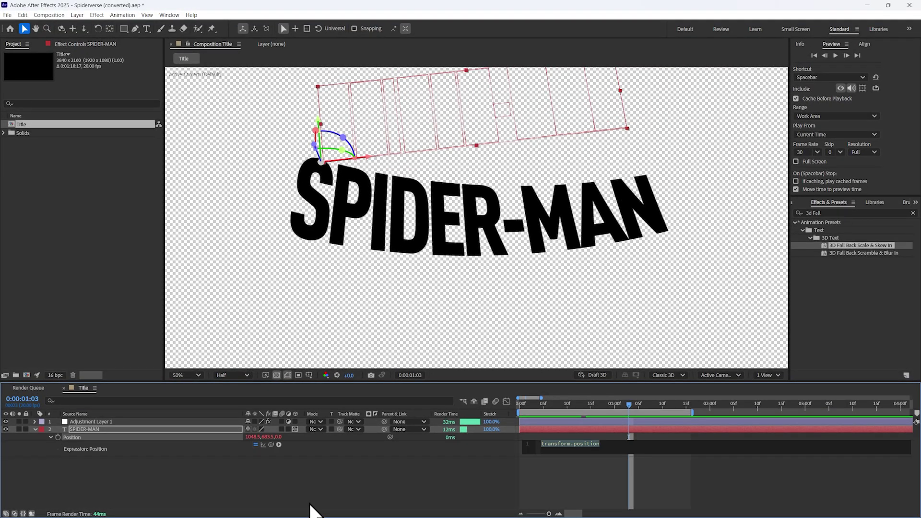
pyautogui.write('wiggl')
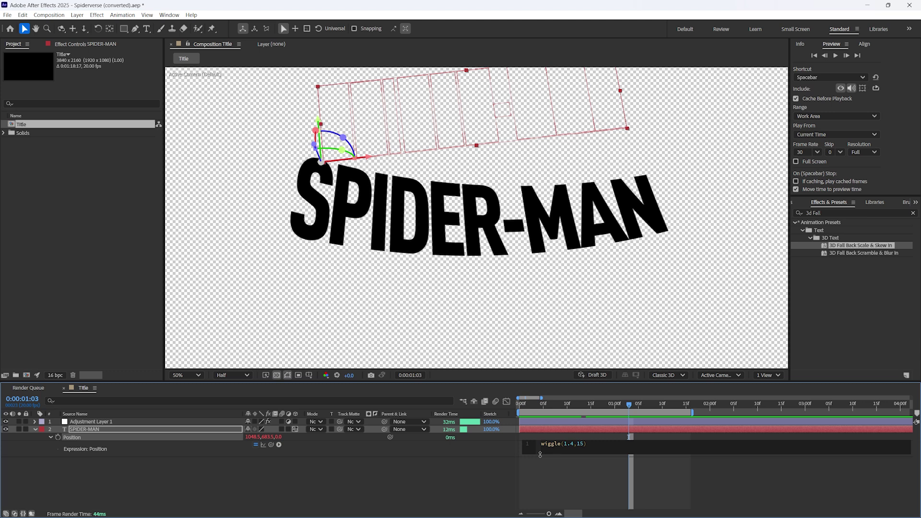
pyautogui.write('e(1.4,15')
pyautogui.click(541, 480)
pyautogui.press('Home')
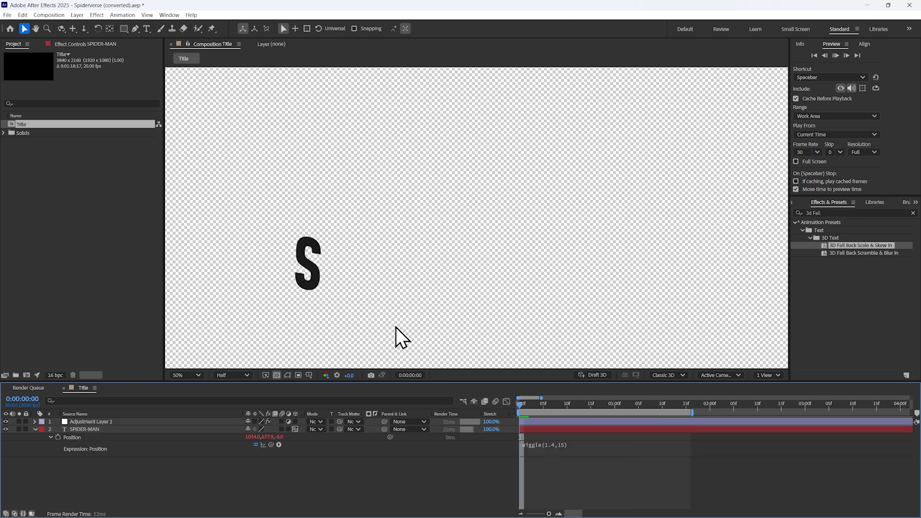
pyautogui.press('space')
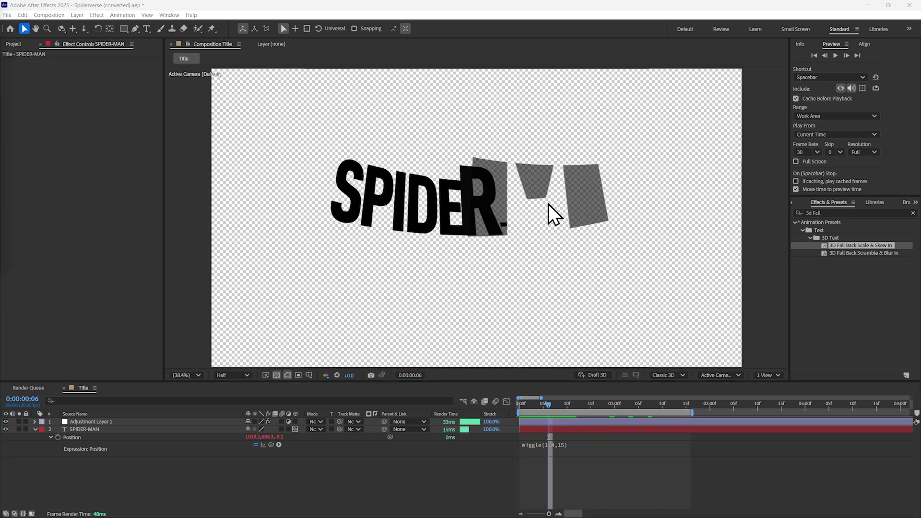
# At frame 6, hide the adjustment layer, lower the SPIDER-MAN layer to about Y position 1384.6, and show the adjustment layer again
pyautogui.moveTo(560, 403); pyautogui.dragTo(549, 402)
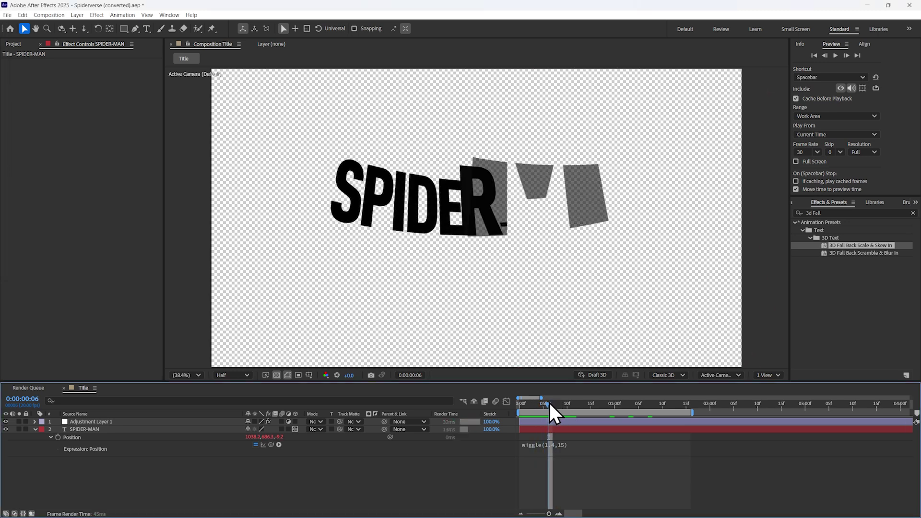
pyautogui.click(5, 422)
pyautogui.moveTo(514, 135); pyautogui.dragTo(504, 223)
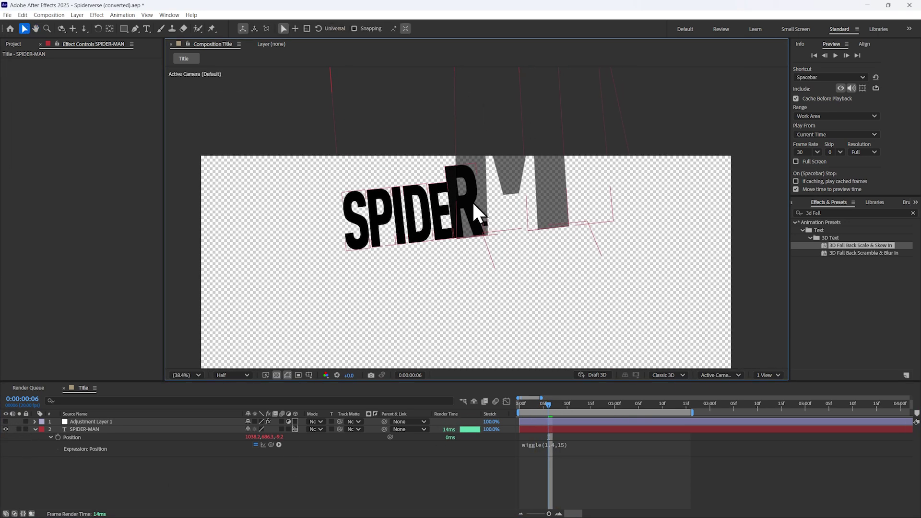
pyautogui.scroll(-3, 479, 171)
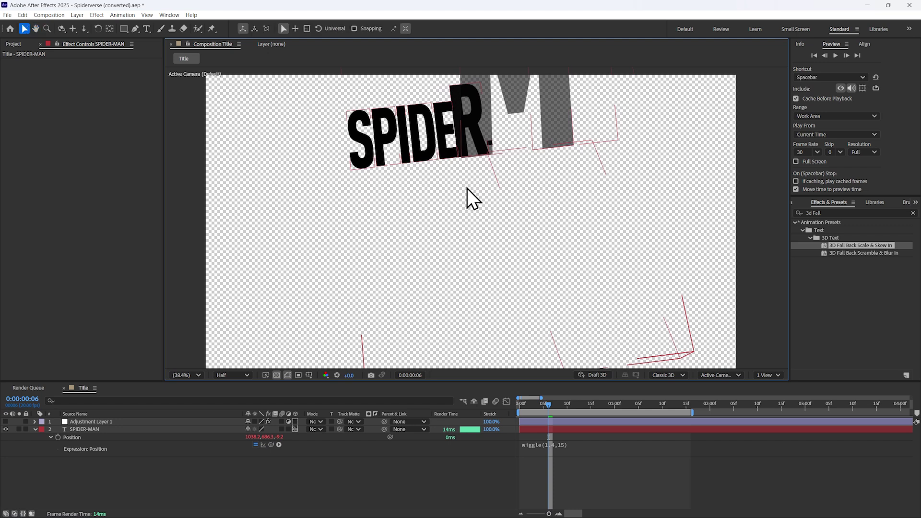
pyautogui.click(334, 280)
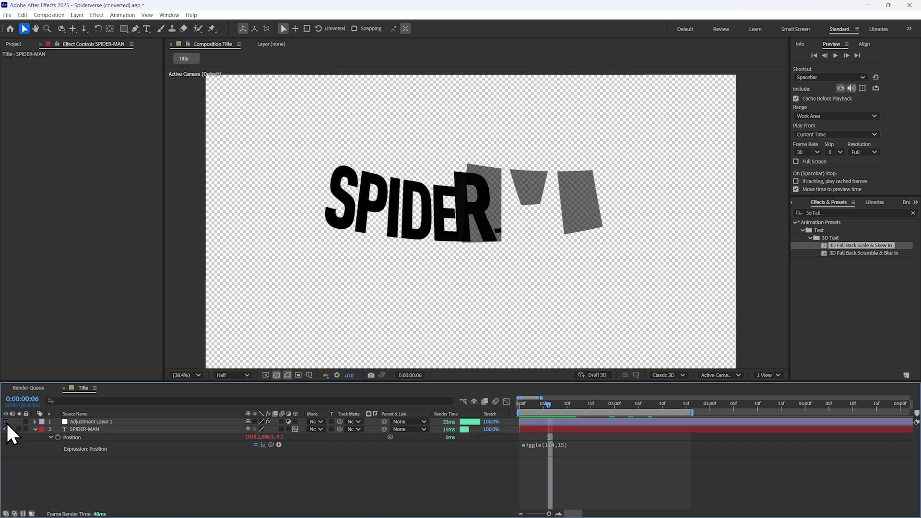
pyautogui.click(84, 429)
pyautogui.moveTo(429, 119); pyautogui.dragTo(415, 225)
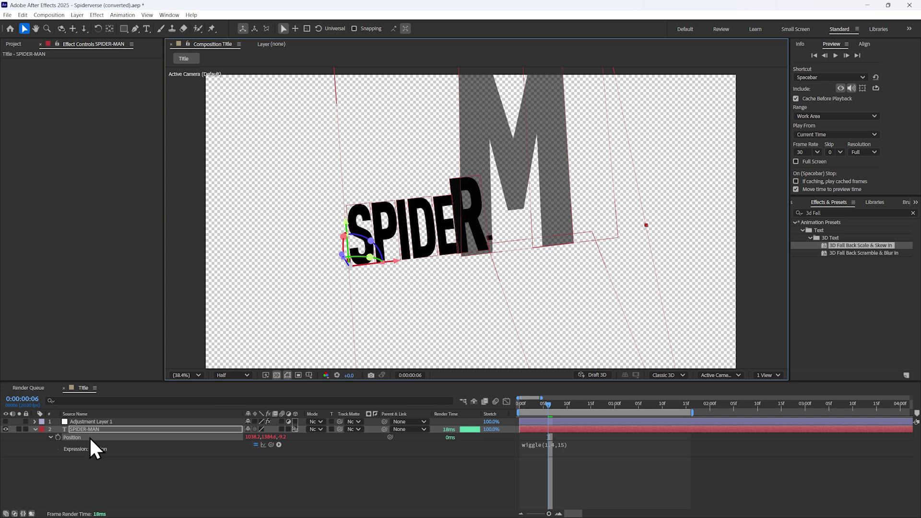
pyautogui.click(6, 422)
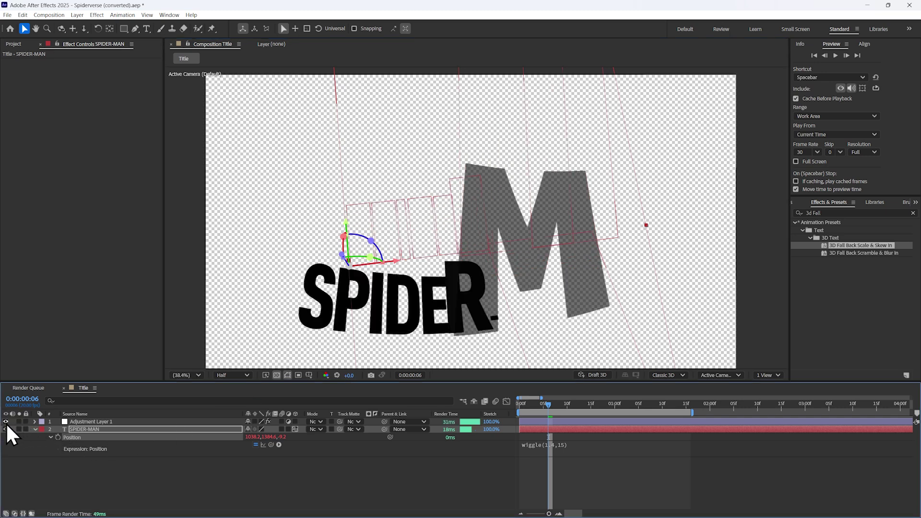
# Add a Transform effect to the adjustment layer and set its Position to 1920, 452 to raise the warped text
pyautogui.click(92, 422)
pyautogui.rightClick(71, 115)
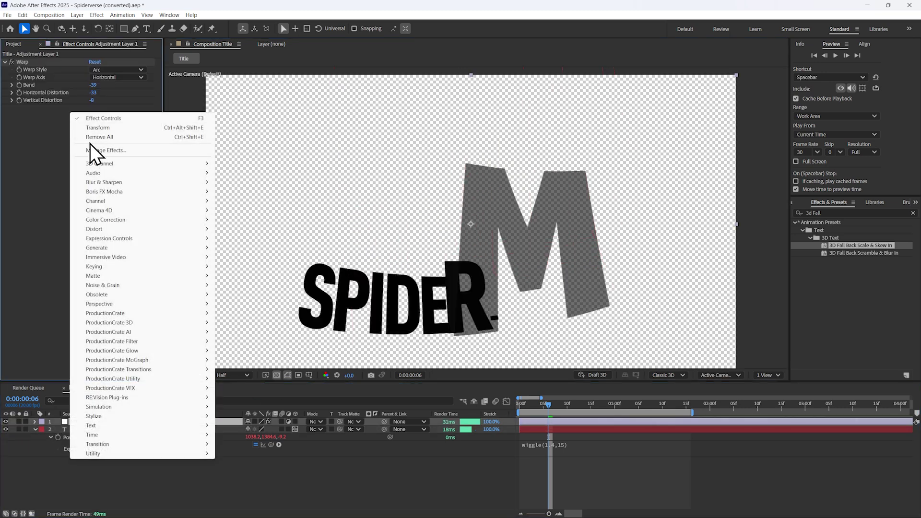
pyautogui.moveTo(114, 227)
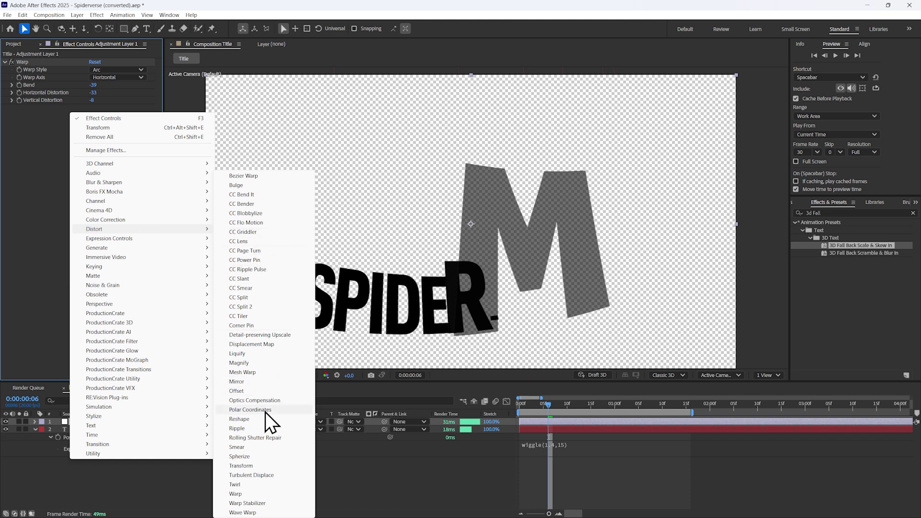
pyautogui.click(244, 465)
pyautogui.moveTo(124, 123); pyautogui.dragTo(93, 123)
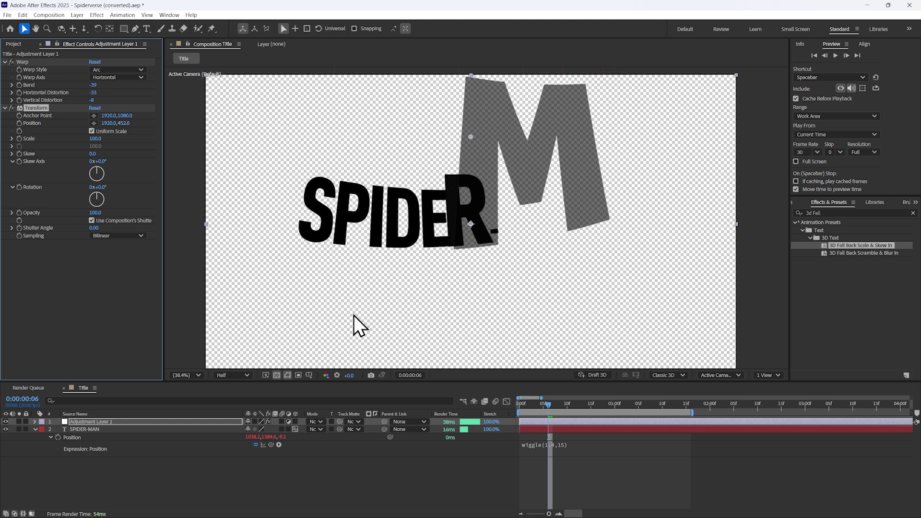
# Add the text HOW TO MAKE AWESOME GLITCHES at 174 px and place it just below the SPIDER-MAN title
pyautogui.moveTo(548, 405); pyautogui.dragTo(643, 408)
pyautogui.hotkey('ctrl', 't')
pyautogui.click(318, 303)
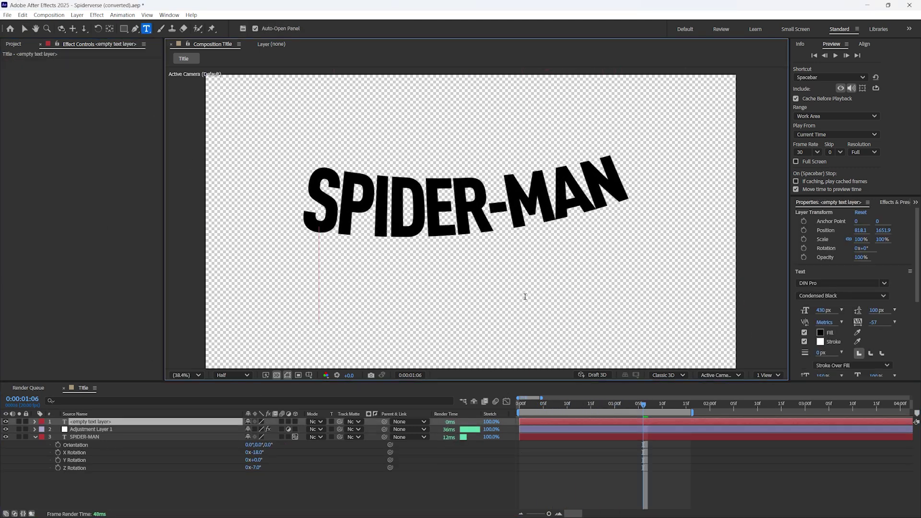
pyautogui.write('HOW TO MAKE AWESOME GLITCHES')
pyautogui.hotkey('ctrl', 'a')
pyautogui.moveTo(824, 310); pyautogui.dragTo(721, 323)
pyautogui.click(24, 29)
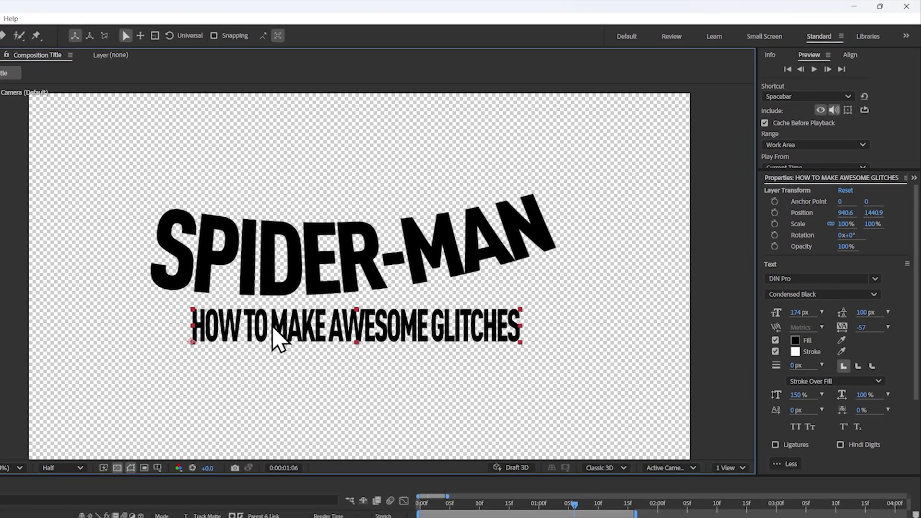
# Set the subtitle text to Bebas Neue with tracking 0 and vertical scale 100%, and reposition it to about 997.9, 1422.6
pyautogui.doubleClick(403, 269)
pyautogui.click(836, 223)
pyautogui.write('Bebas Neue')
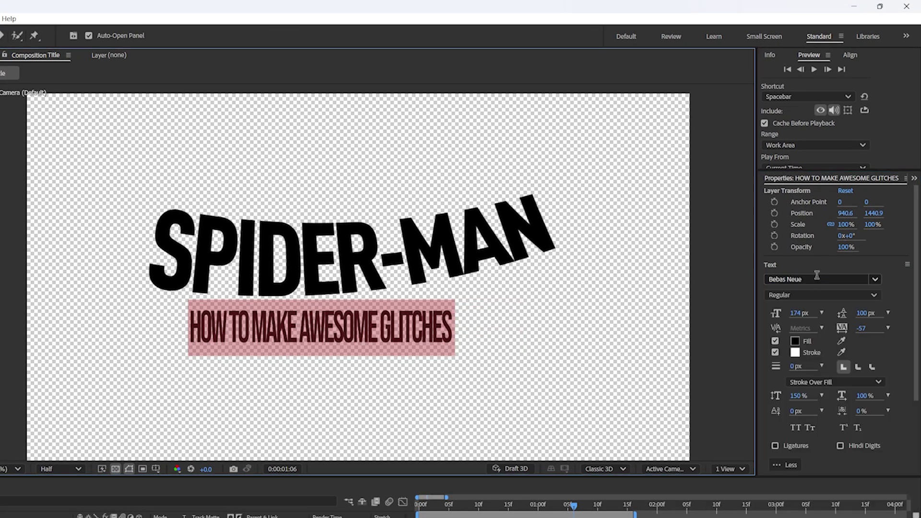
pyautogui.click(862, 329)
pyautogui.write('0')
pyautogui.press('Return')
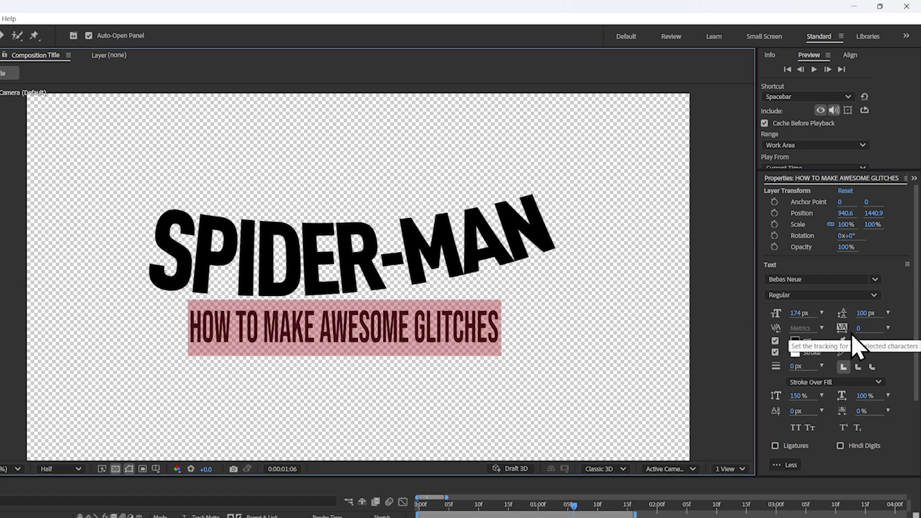
pyautogui.click(798, 396)
pyautogui.write('100')
pyautogui.press('Return')
pyautogui.press('Escape')
pyautogui.moveTo(383, 338); pyautogui.dragTo(393, 329)
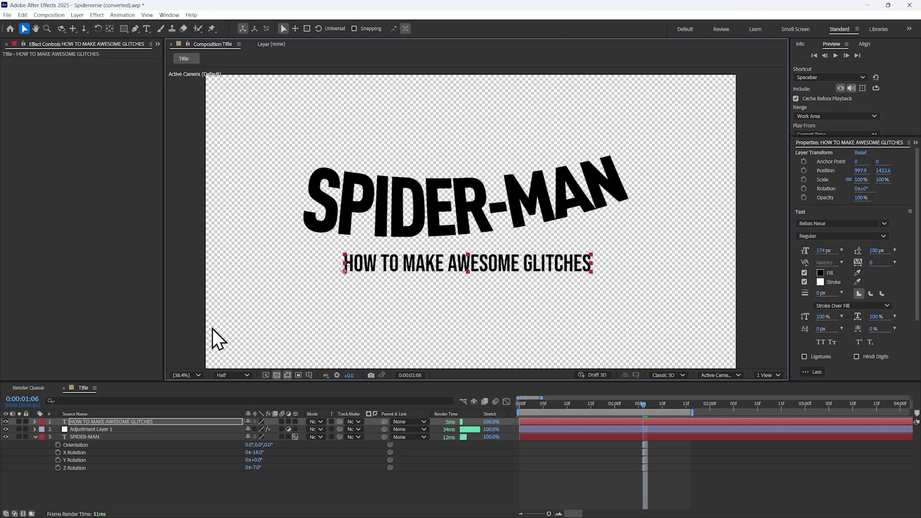
# Make the subtitle text layer start at about frame 8 and preview the title animation
pyautogui.moveTo(552, 403); pyautogui.dragTo(563, 406)
pyautogui.press('space')
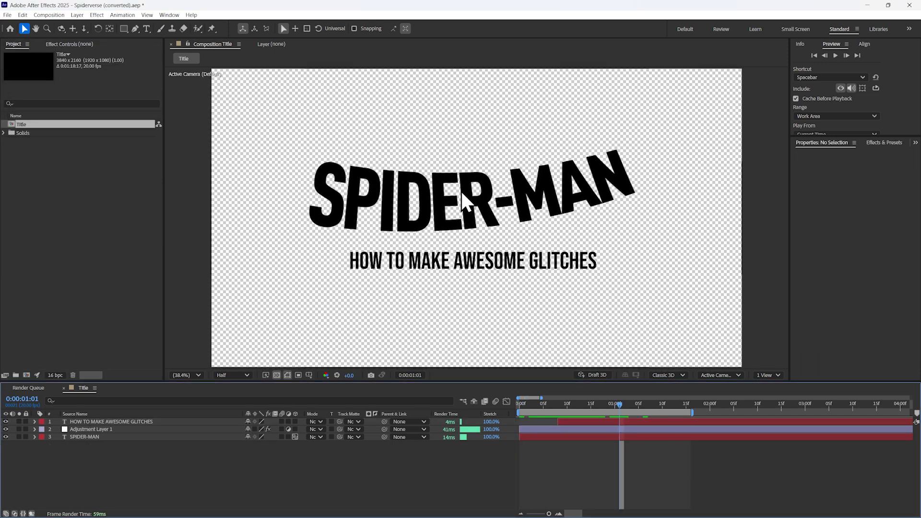
# Pre-compose all three layers into a new composition named Source, moving all attributes into it
pyautogui.hotkey('ctrl', 'a')
pyautogui.rightClick(462, 191)
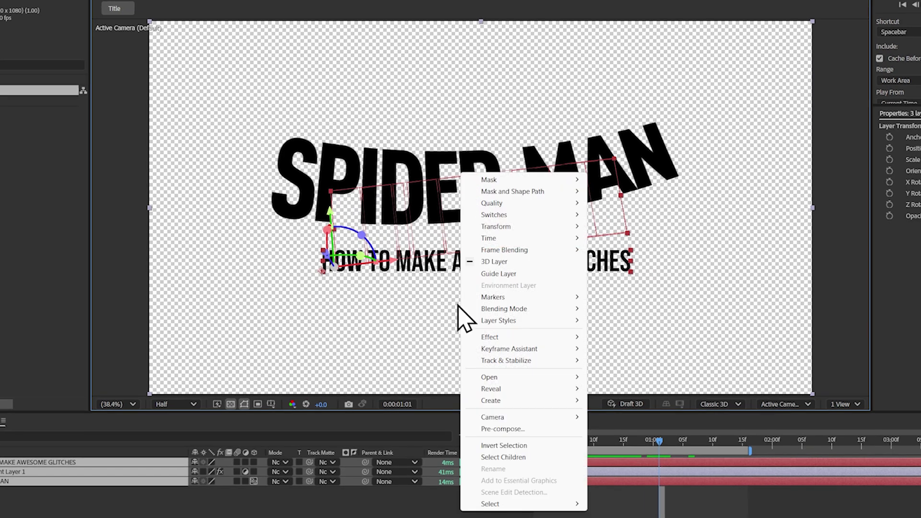
pyautogui.click(502, 430)
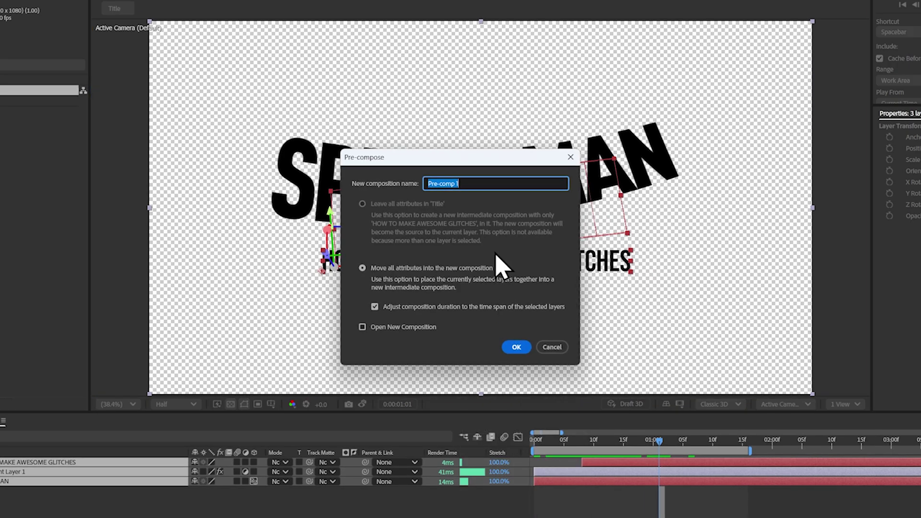
pyautogui.write('Source')
pyautogui.click(512, 348)
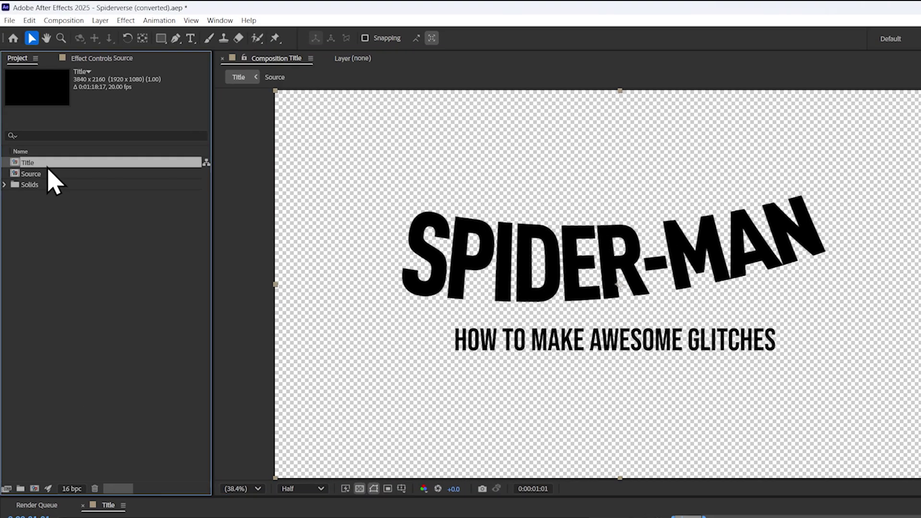
# Duplicate the Title composition and rename the copy Subtitle
pyautogui.hotkey('ctrl', 'd')
pyautogui.rightClick(55, 164)
pyautogui.click(115, 366)
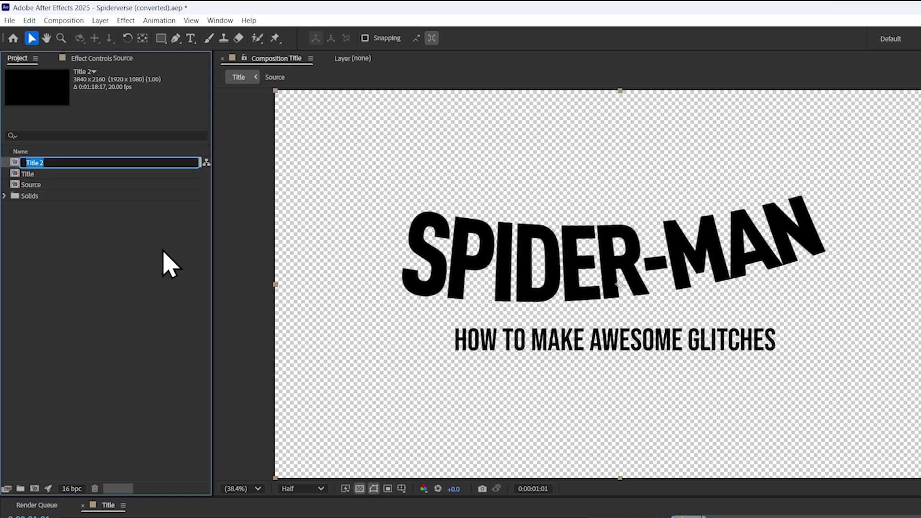
pyautogui.write('Subtitle')
pyautogui.press('Return')
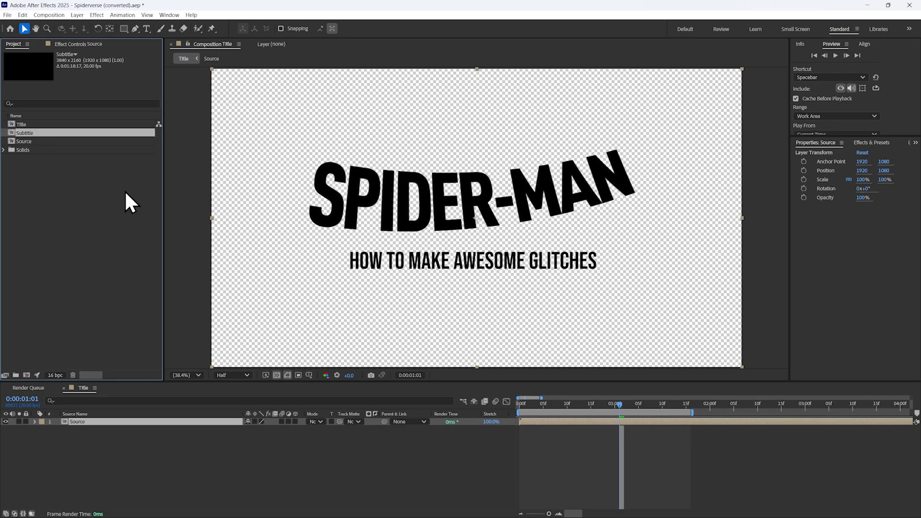
# Open the Subtitle composition and mask its Source layer with a full-width rectangle around only the subtitle line
pyautogui.doubleClick(24, 133)
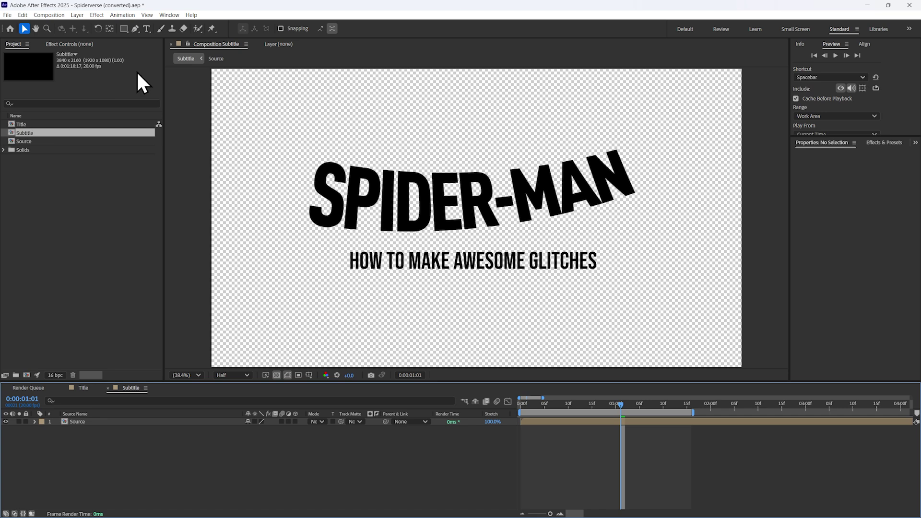
pyautogui.click(123, 28)
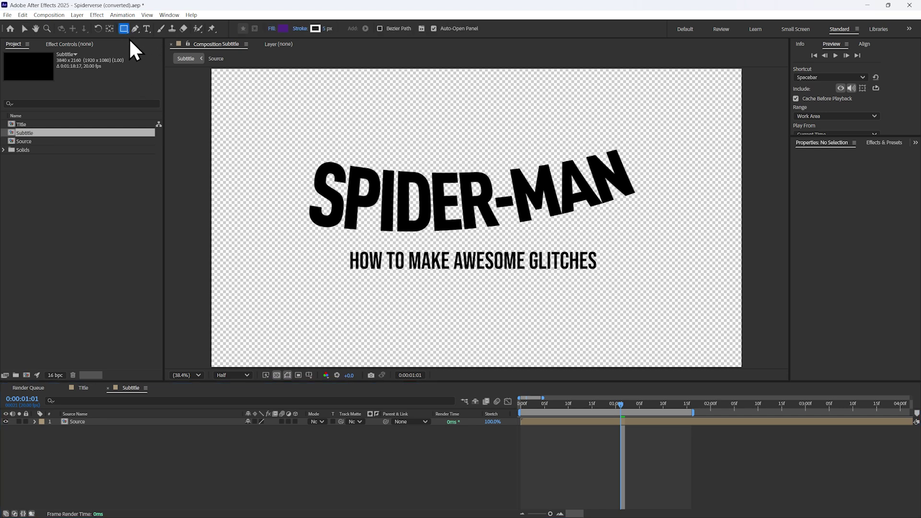
pyautogui.moveTo(198, 368); pyautogui.dragTo(644, 284)
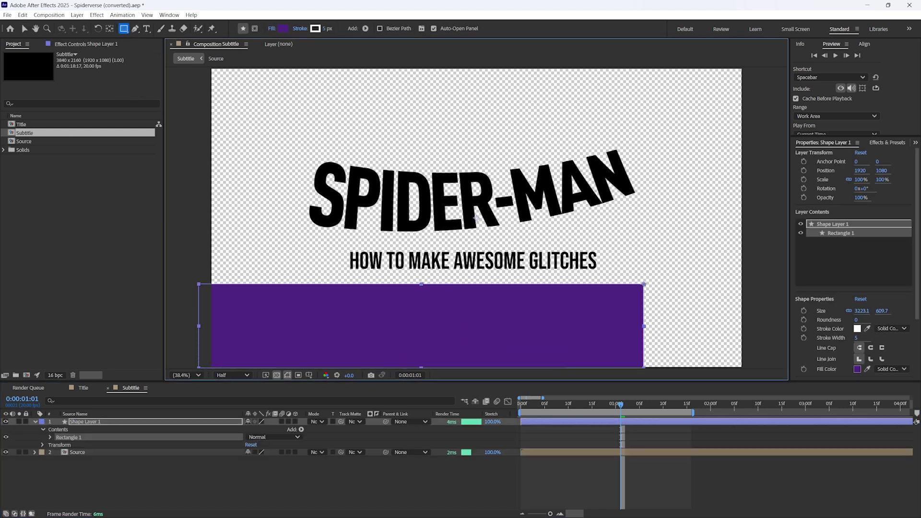
pyautogui.press('Delete')
pyautogui.moveTo(196, 368); pyautogui.dragTo(781, 241)
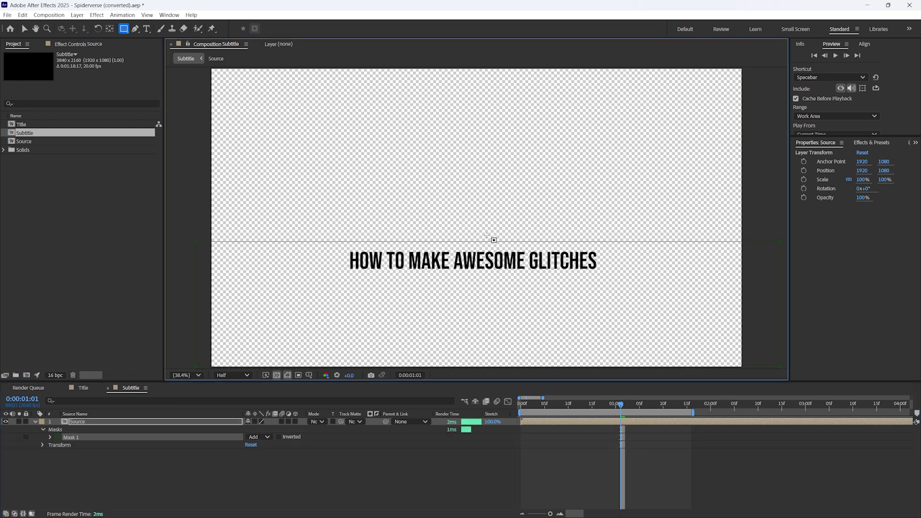
# Open the Title composition and mask its Source layer with a full-width rectangle around only the SPIDER-MAN text
pyautogui.doubleClick(32, 126)
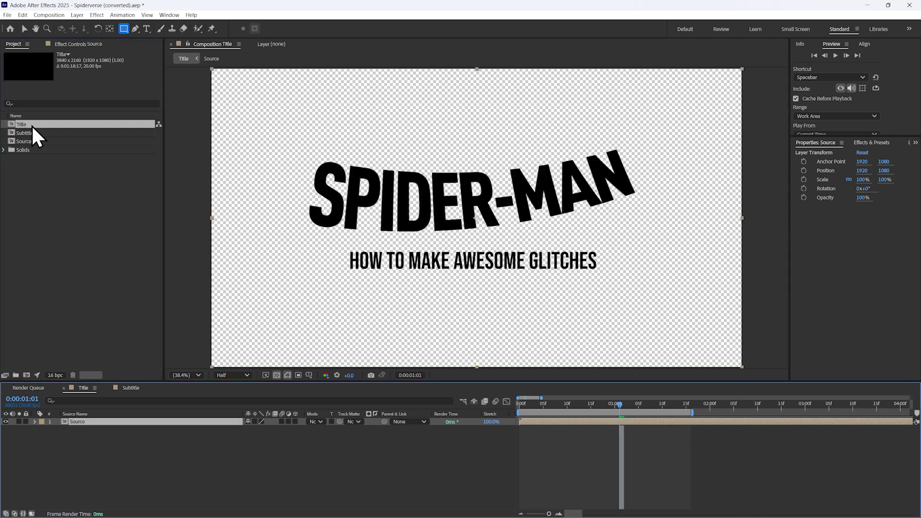
pyautogui.moveTo(205, 69); pyautogui.dragTo(769, 252)
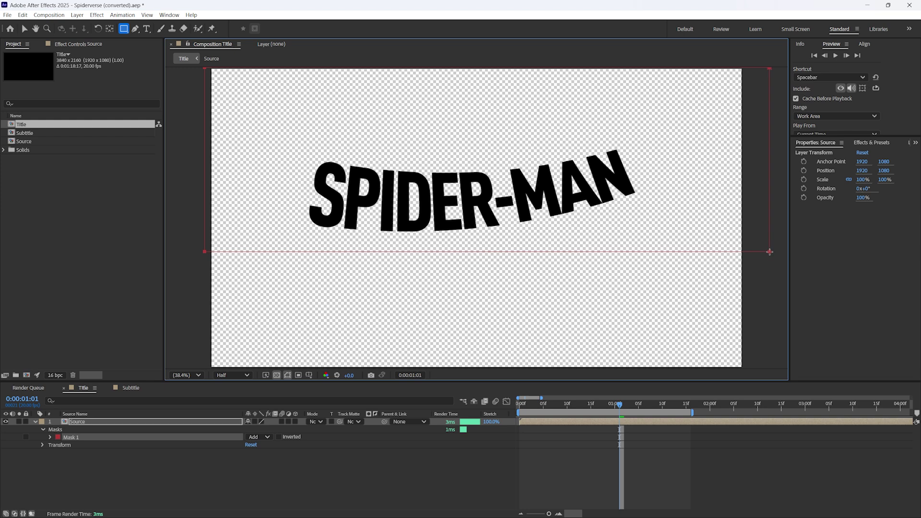
pyautogui.click(24, 29)
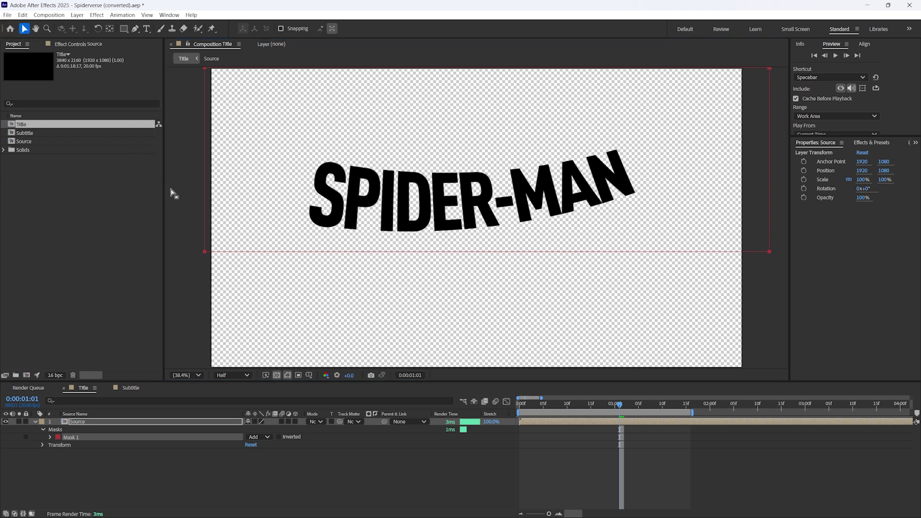
# Add a Mask Path keyframe for the Source layer's mask in the Title composition at frame 9
pyautogui.click(181, 206)
pyautogui.moveTo(558, 405)
pyautogui.mouseDown()
pyautogui.moveTo(522, 399)
pyautogui.moveTo(576, 407)
pyautogui.moveTo(534, 398)
pyautogui.moveTo(567, 405)
pyautogui.mouseUp()
pyautogui.click(558, 211)
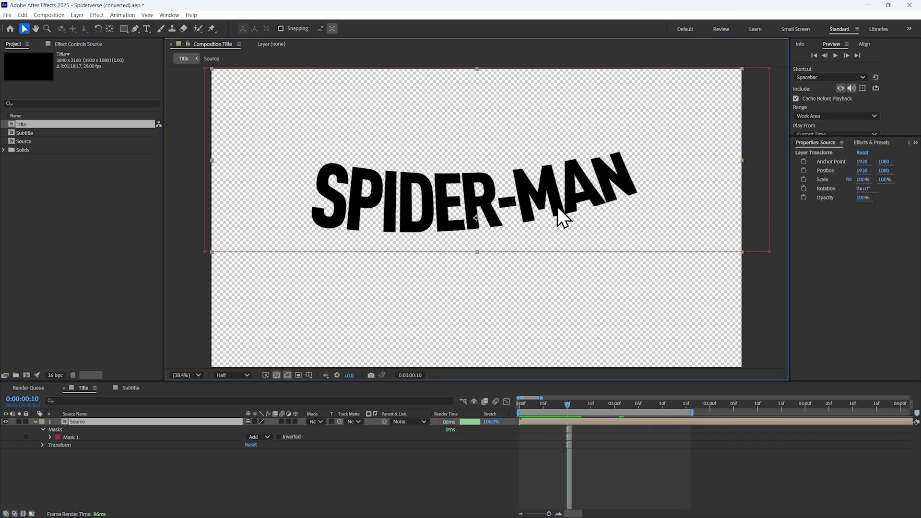
pyautogui.moveTo(555, 407)
pyautogui.mouseDown()
pyautogui.moveTo(525, 402)
pyautogui.moveTo(576, 415)
pyautogui.moveTo(562, 412)
pyautogui.mouseUp()
pyautogui.press('m')
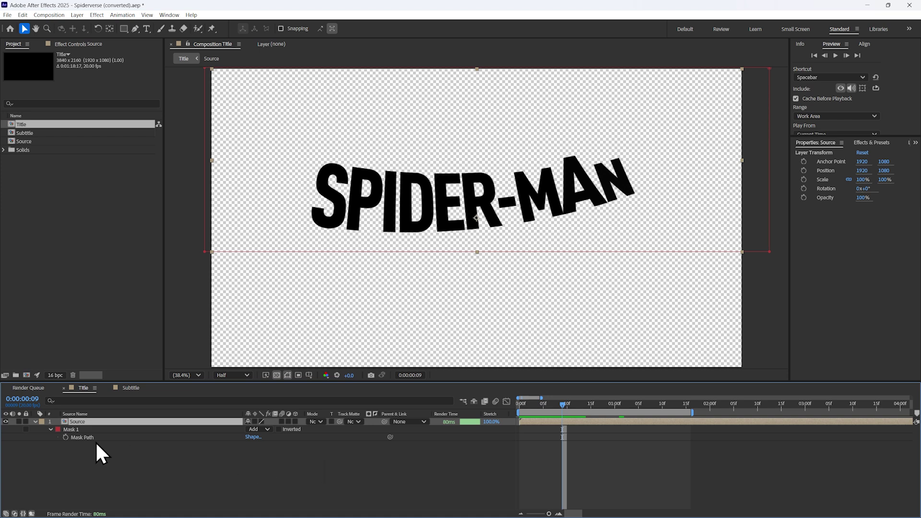
pyautogui.click(66, 437)
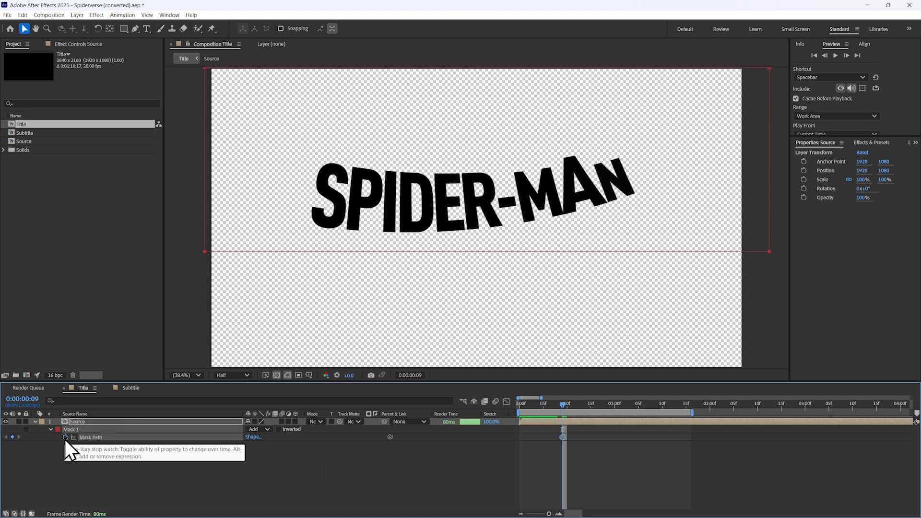
# Adjust the title mask's lower edge one frame before the first Mask Path keyframe and check the change across the two keyframes
pyautogui.moveTo(562, 406); pyautogui.dragTo(558, 404)
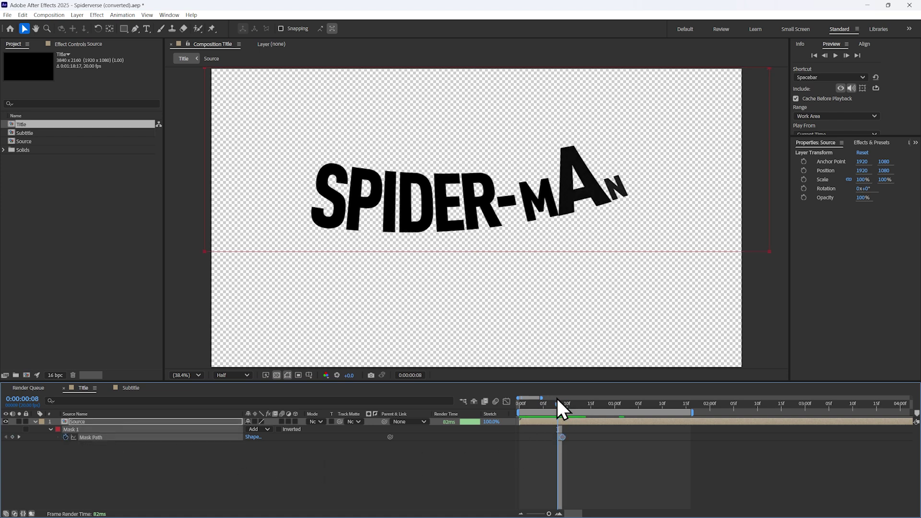
pyautogui.moveTo(520, 252); pyautogui.dragTo(553, 405)
pyautogui.click(569, 433)
pyautogui.click(560, 437)
pyautogui.press(',')
pyautogui.press(',')
pyautogui.moveTo(552, 405); pyautogui.dragTo(557, 405)
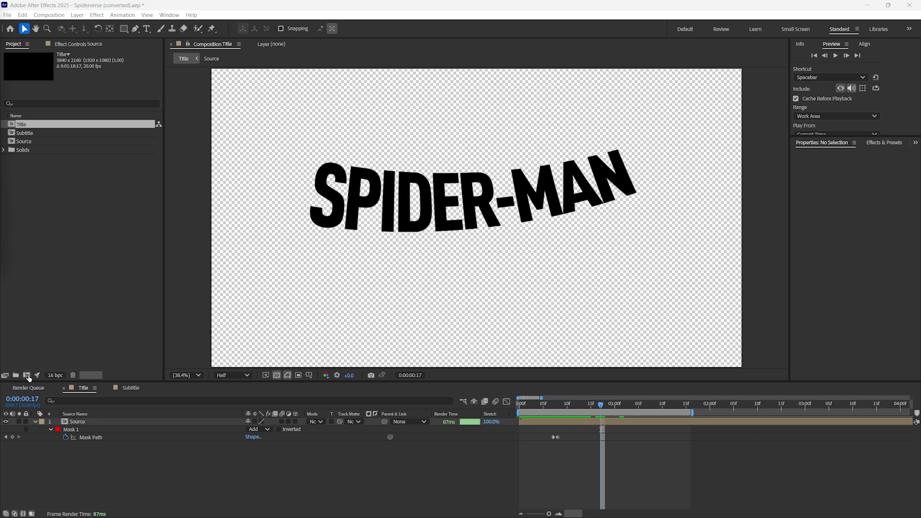
# Create a new 3840 x 2160 composition at 20 fps named MainScene
pyautogui.click(27, 375)
pyautogui.write('Me')
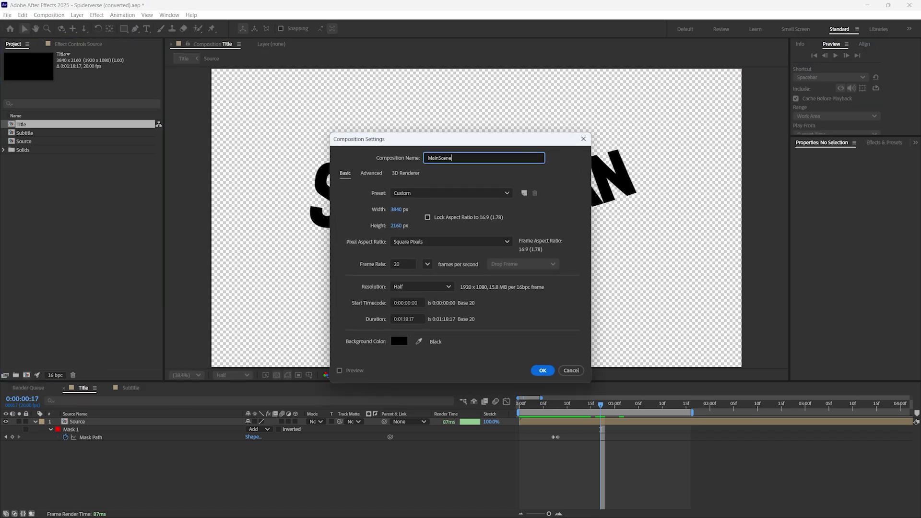
pyautogui.click(542, 372)
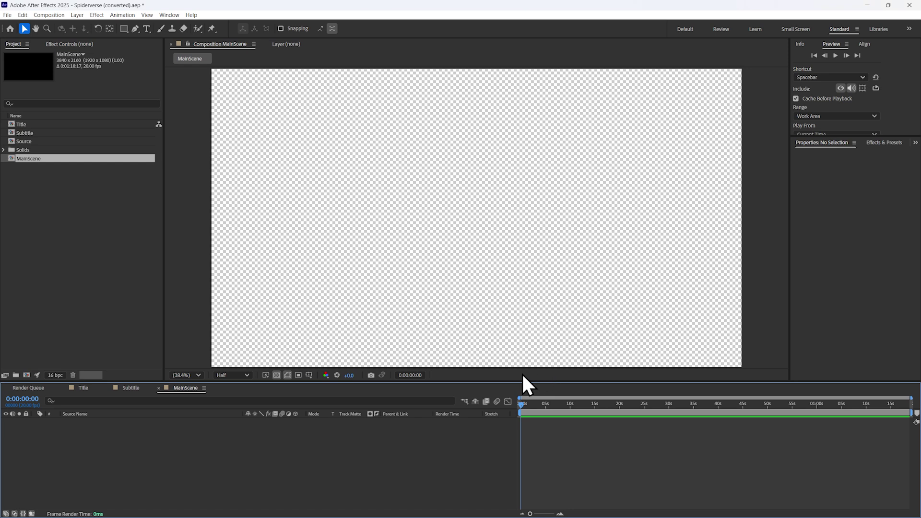
# Add the Title and Subtitle compositions to MainScene as layers, with Title above Subtitle, and check them at 0:00:11:06
pyautogui.moveTo(24, 125); pyautogui.dragTo(140, 438)
pyautogui.moveTo(34, 133); pyautogui.dragTo(241, 440)
pyautogui.moveTo(525, 406); pyautogui.dragTo(577, 406)
pyautogui.moveTo(487, 202); pyautogui.dragTo(455, 263)
pyautogui.click(76, 422)
pyautogui.moveTo(454, 207); pyautogui.dragTo(448, 135)
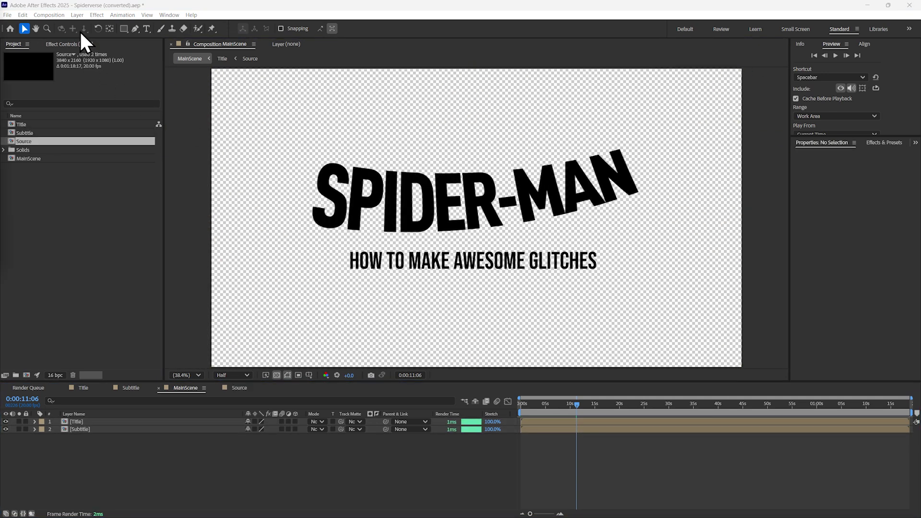
# Create a black 3840 x 2160 solid named Background beneath the Title and Subtitle layers
pyautogui.click(77, 15)
pyautogui.moveTo(85, 27)
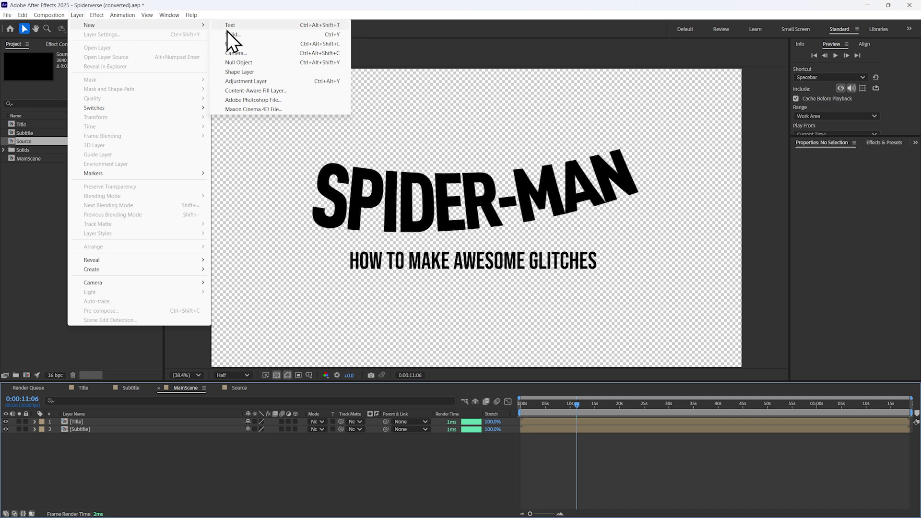
pyautogui.click(230, 34)
pyautogui.write('Backgroo')
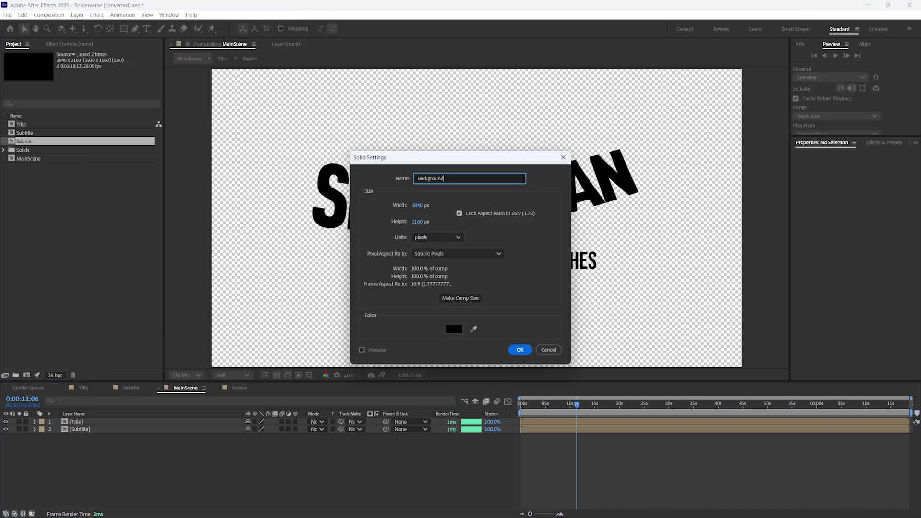
pyautogui.write('nd')
pyautogui.press('Return')
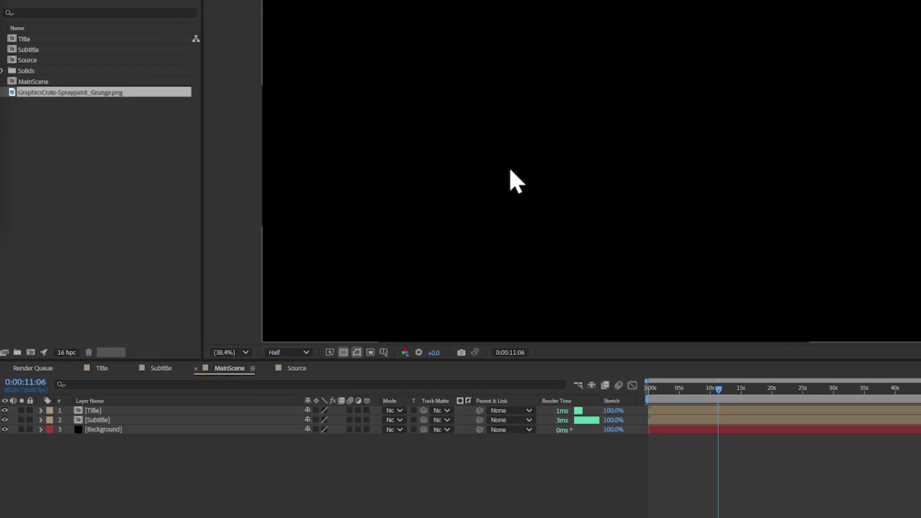
# Duplicate the Title layer in MainScene and rename the lower copy Spraypaint
pyautogui.click(122, 411)
pyautogui.hotkey('ctrl', 'd')
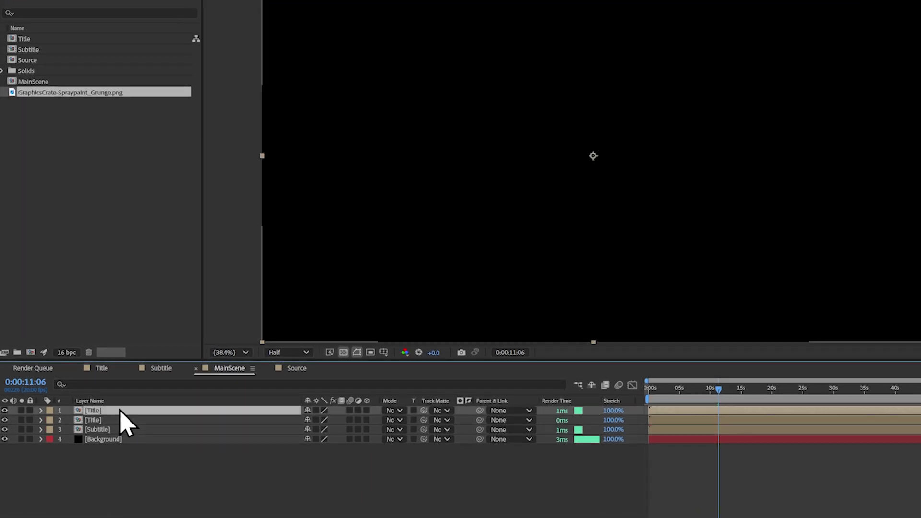
pyautogui.rightClick(116, 420)
pyautogui.click(165, 392)
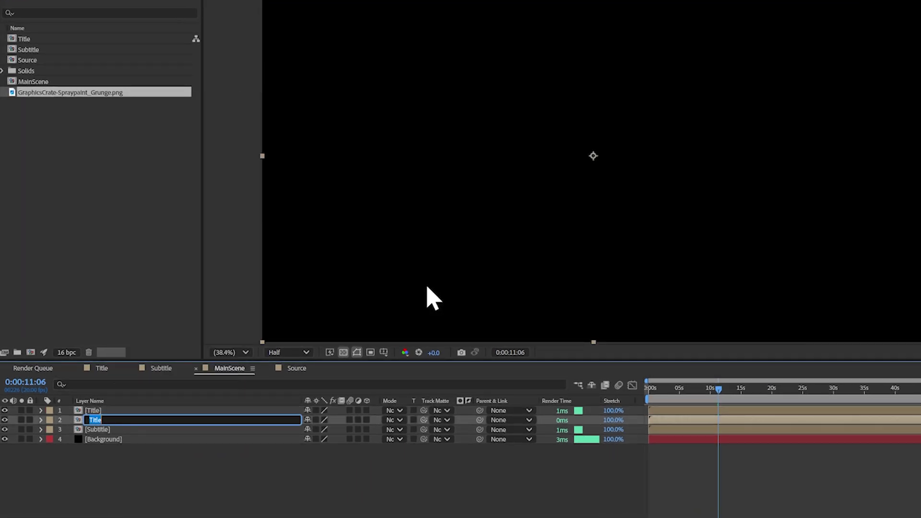
pyautogui.write('Spraypaint')
pyautogui.press('Return')
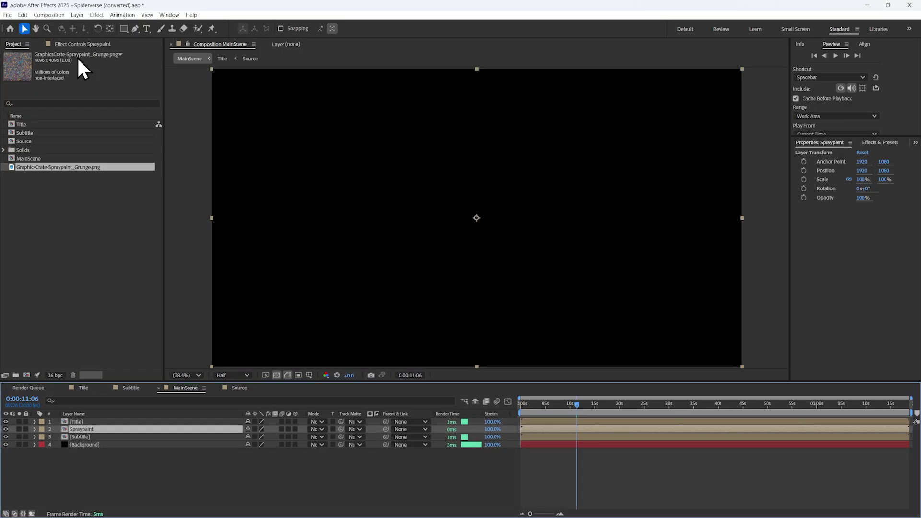
# Apply a Tint effect to the Spraypaint layer and map black to a bright saturated blue
pyautogui.click(65, 44)
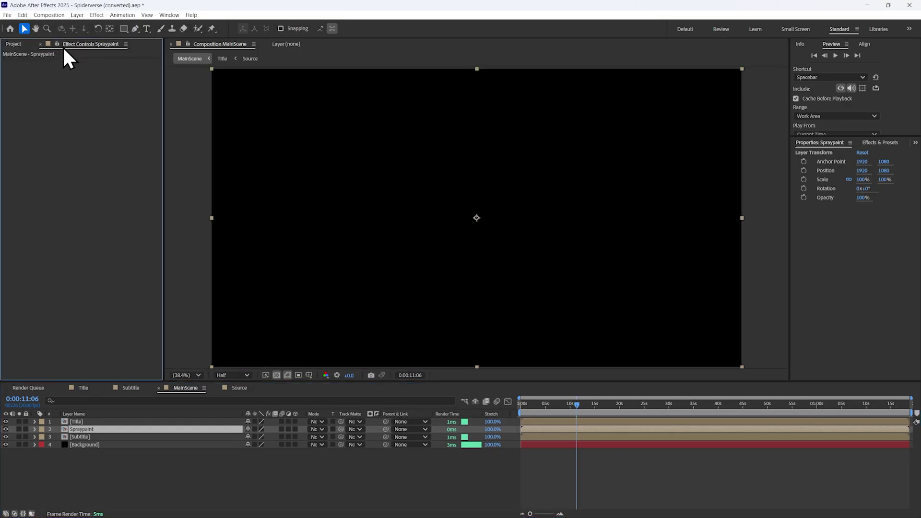
pyautogui.rightClick(63, 105)
pyautogui.moveTo(103, 212)
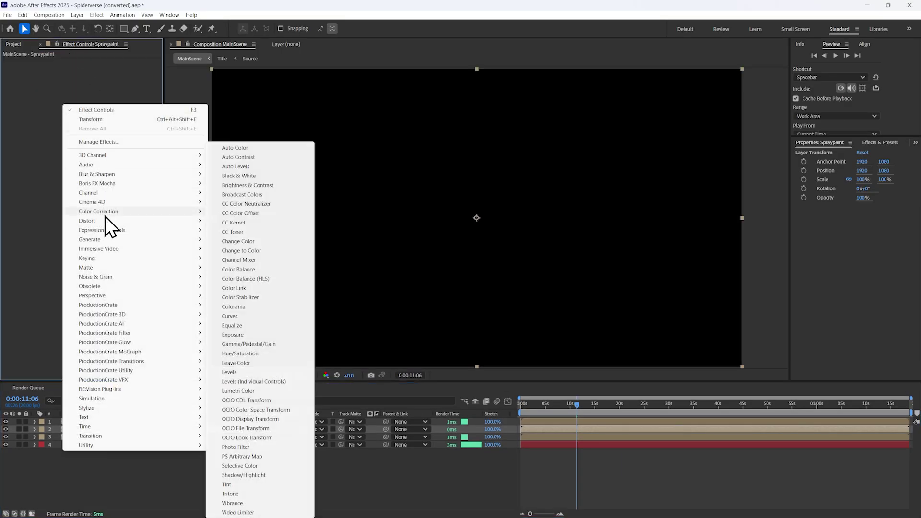
pyautogui.click(226, 484)
pyautogui.click(93, 70)
pyautogui.click(484, 259)
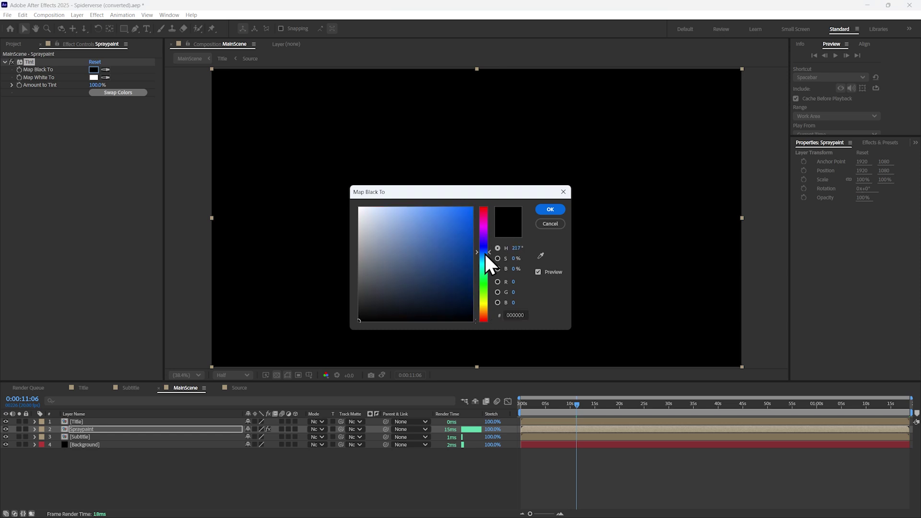
pyautogui.click(460, 212)
pyautogui.click(550, 209)
# Apply Fast Box Blur to the Spraypaint layer with a Blur Radius of 91
pyautogui.rightClick(84, 116)
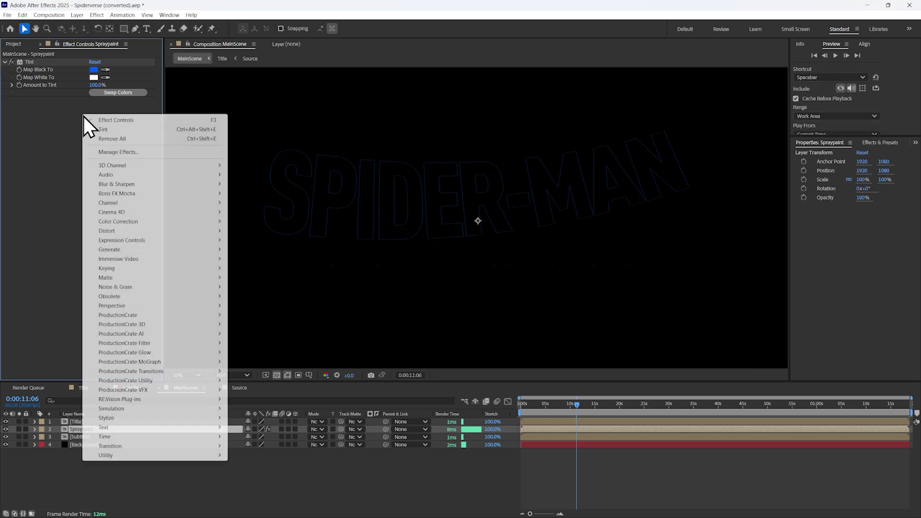
pyautogui.moveTo(123, 184)
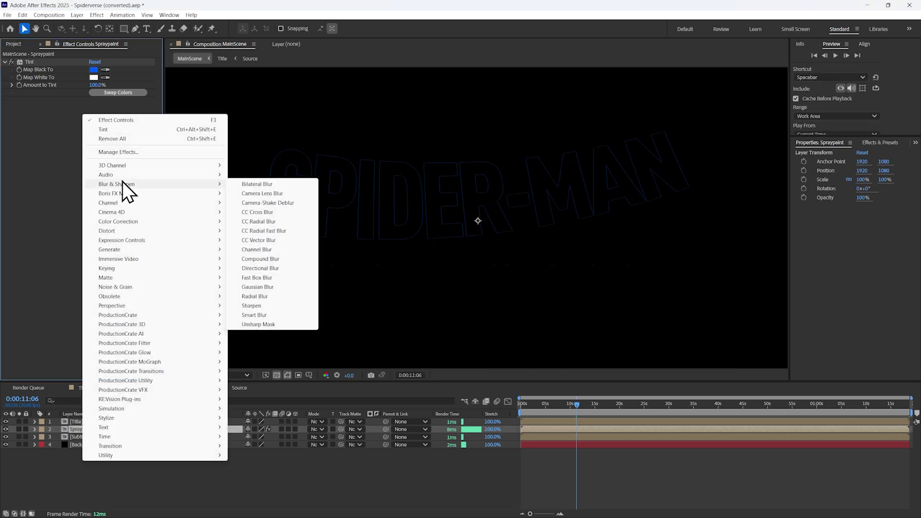
pyautogui.click(250, 278)
pyautogui.write('91')
pyautogui.press('Return')
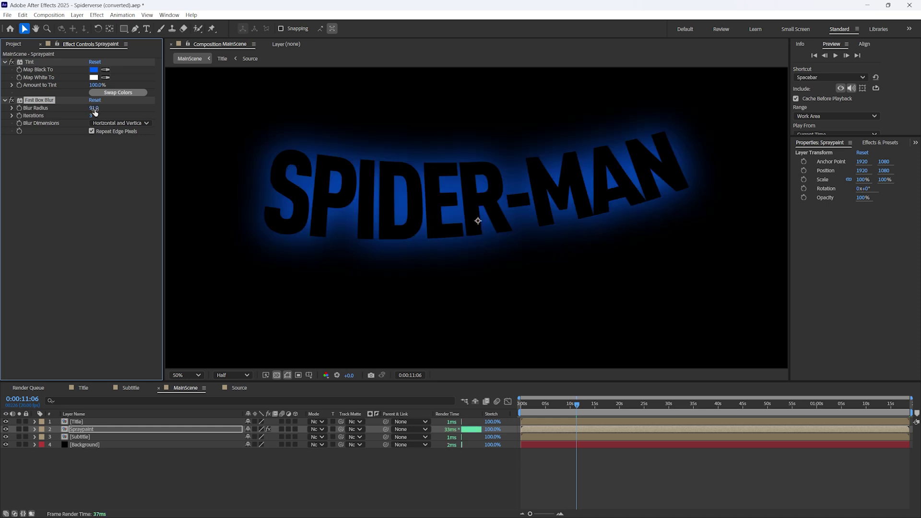
# Apply Levels to the Spraypaint layer on the Alpha channel and lower Alpha Input White to 514
pyautogui.rightClick(85, 159)
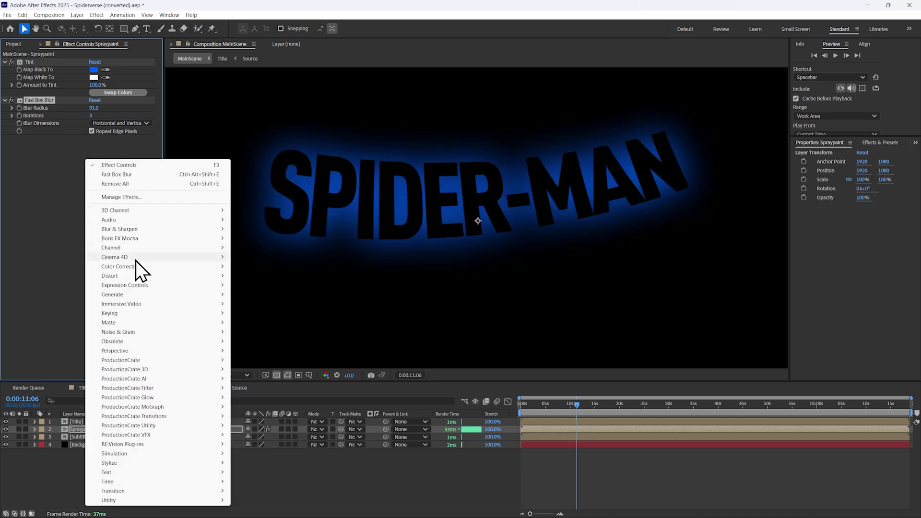
pyautogui.moveTo(135, 265)
pyautogui.click(261, 373)
pyautogui.click(113, 145)
pyautogui.click(123, 192)
pyautogui.moveTo(142, 190); pyautogui.dragTo(27, 185)
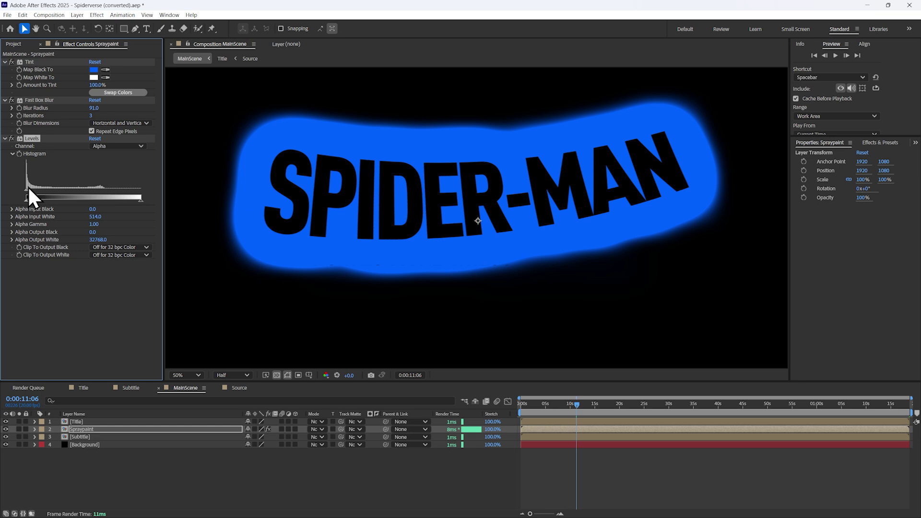
# Apply Turbulent Displace to the Spraypaint layer with an Amount of 2000 and a Size of 20
pyautogui.rightClick(50, 261)
pyautogui.moveTo(68, 288)
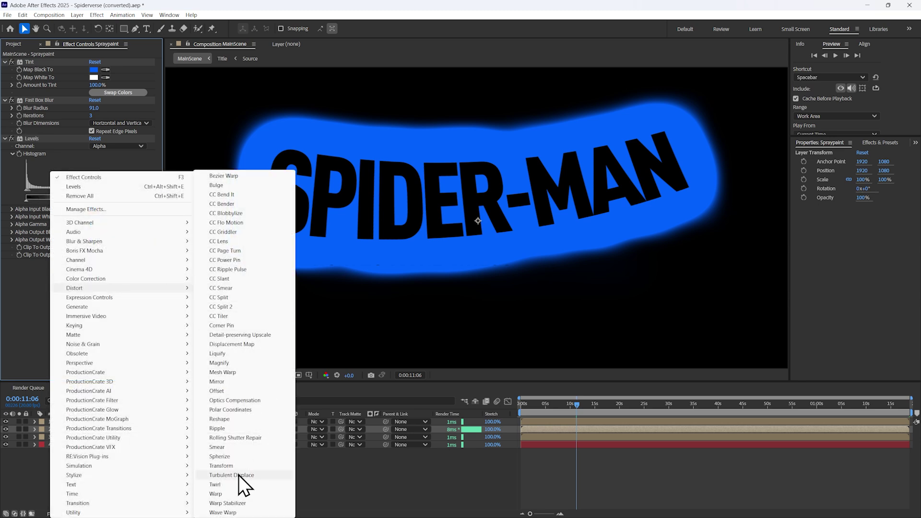
pyautogui.click(238, 475)
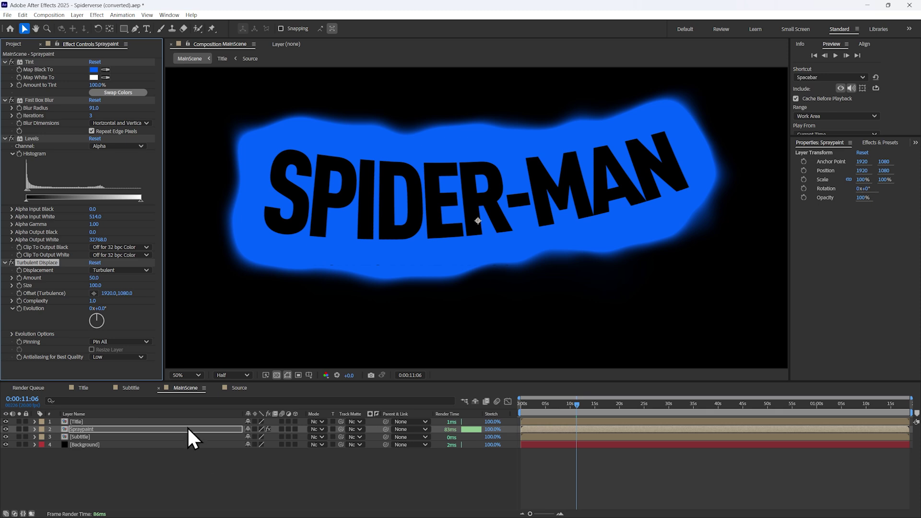
pyautogui.moveTo(94, 279); pyautogui.dragTo(98, 278)
pyautogui.write('200')
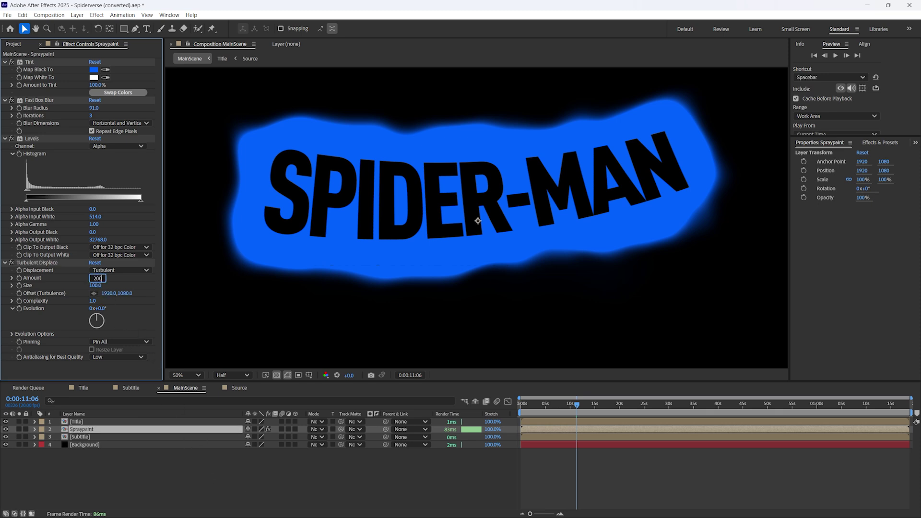
pyautogui.write('0')
pyautogui.press('Return')
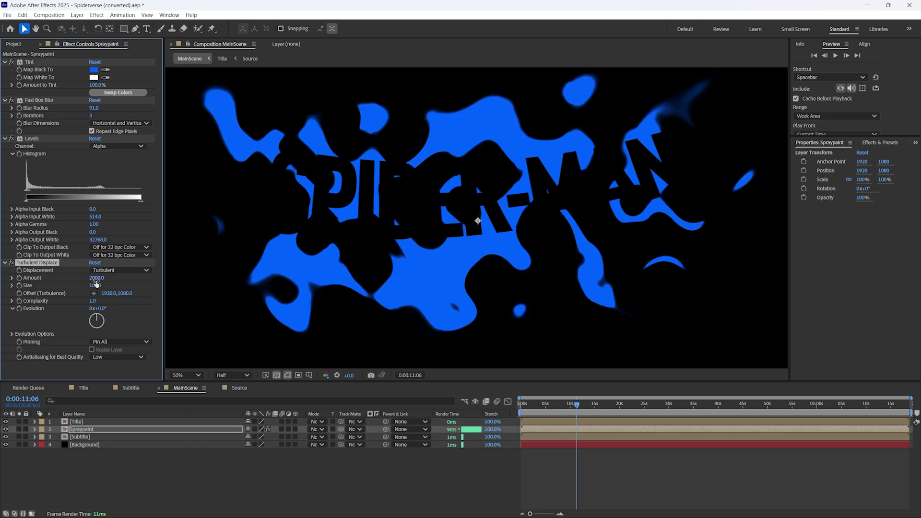
pyautogui.click(96, 285)
pyautogui.write('20')
pyautogui.press('Return')
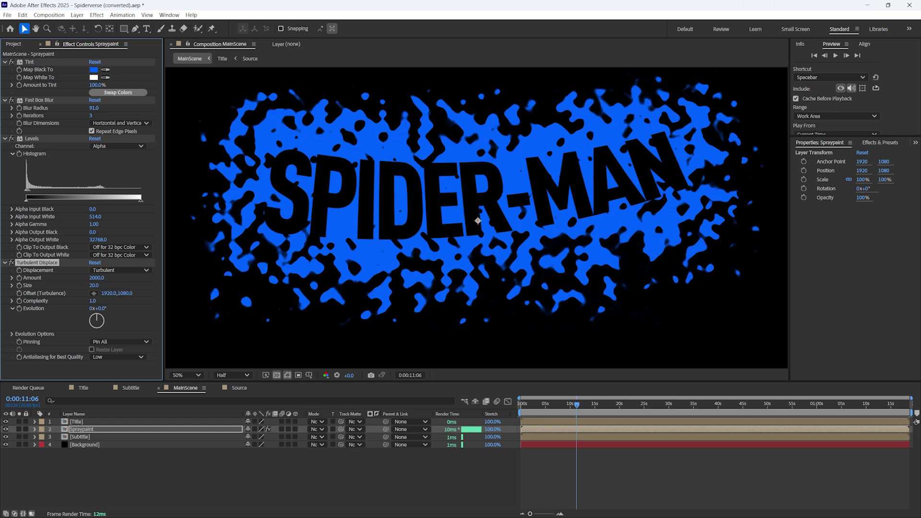
# Add a second Fast Box Blur to the Spraypaint layer with Blur Radius 80 and collapse the Turbulent Displace settings
pyautogui.rightClick(51, 365)
pyautogui.moveTo(108, 91)
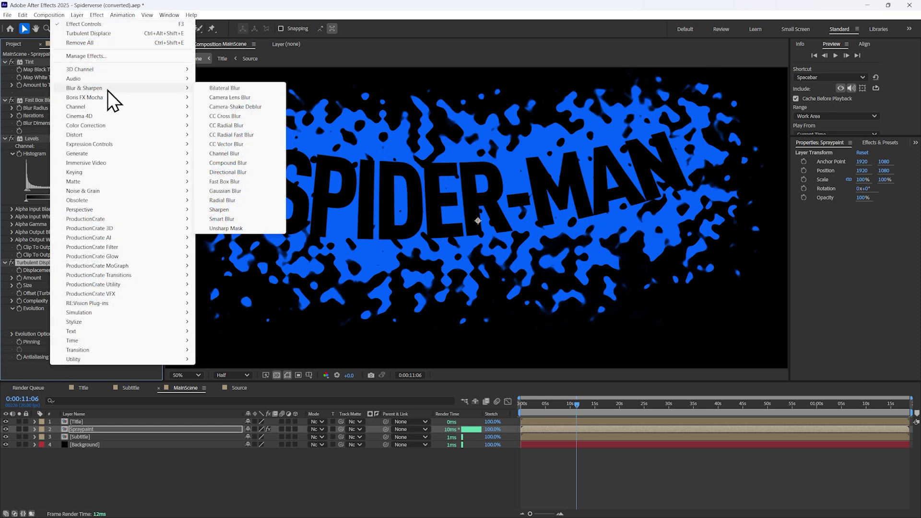
pyautogui.click(222, 184)
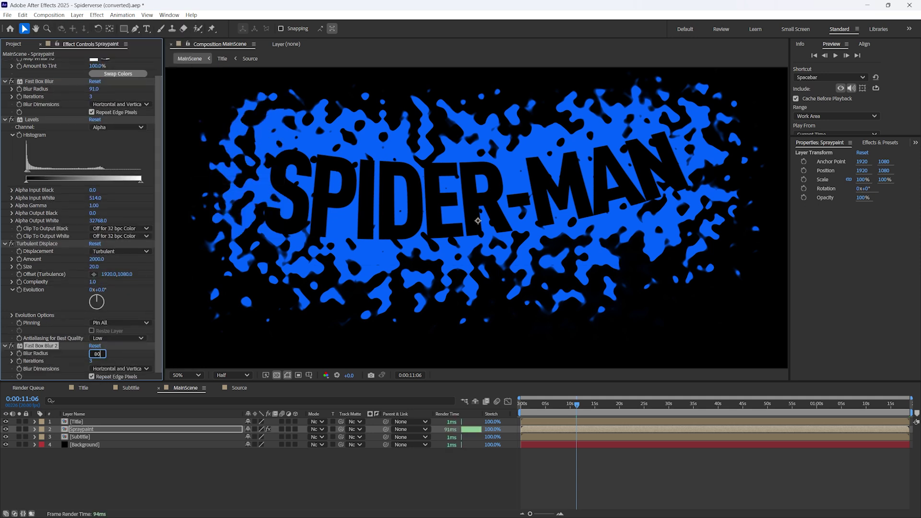
pyautogui.write('80')
pyautogui.press('Return')
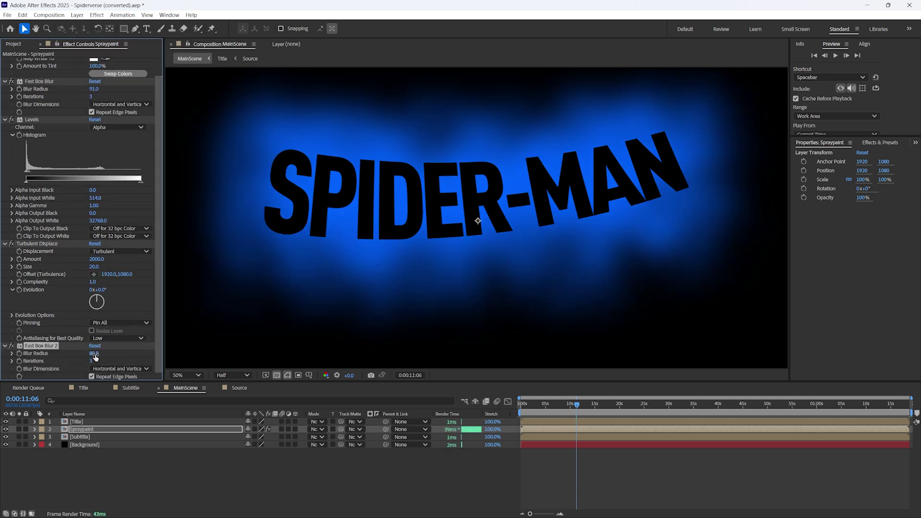
pyautogui.click(6, 245)
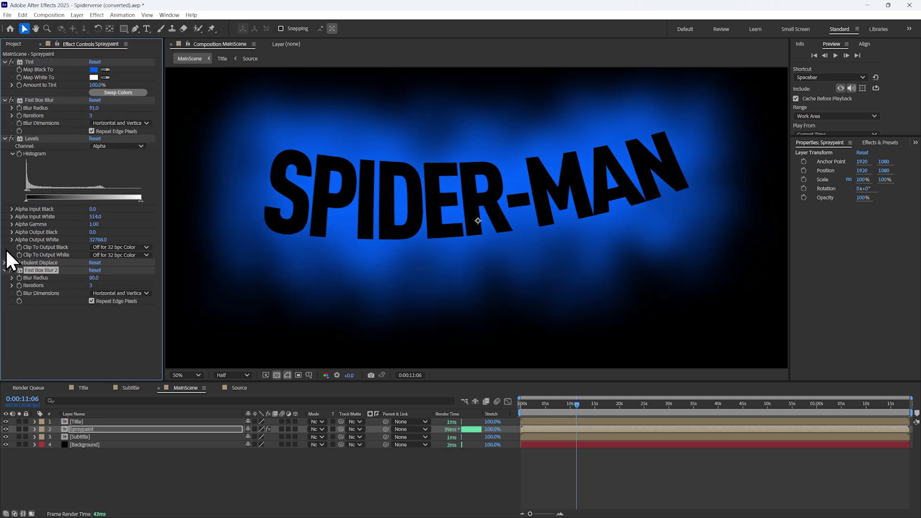
# Apply a Set Matte effect to the Spraypaint layer after the second blur
pyautogui.rightClick(65, 321)
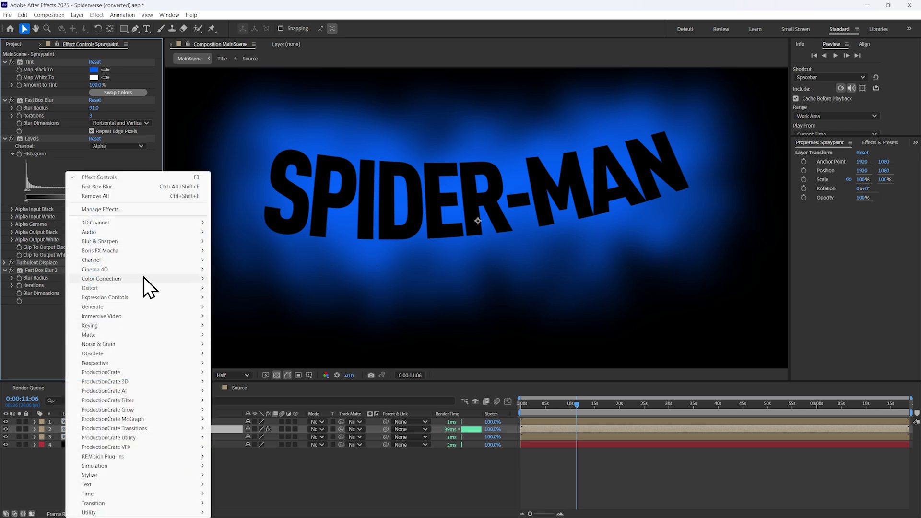
pyautogui.moveTo(149, 264)
pyautogui.click(237, 355)
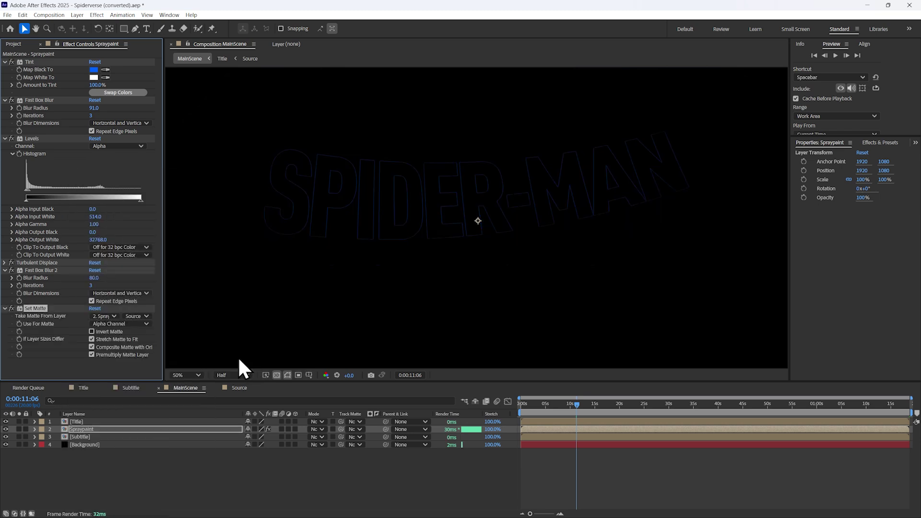
# Add GraphicsCrate-Spraypaint_Grunge.png to MainScene below the Background layer, and select the Spraypaint layer
pyautogui.click(13, 44)
pyautogui.moveTo(36, 167); pyautogui.dragTo(79, 451)
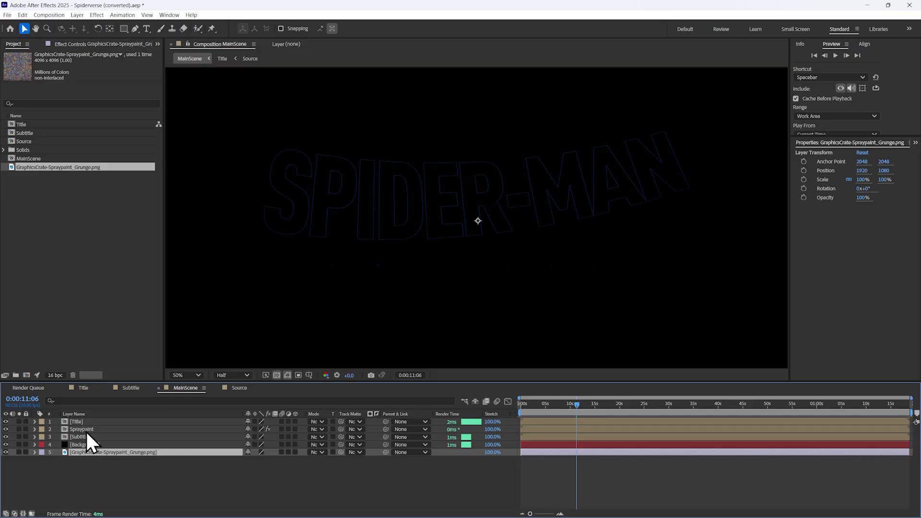
pyautogui.click(87, 431)
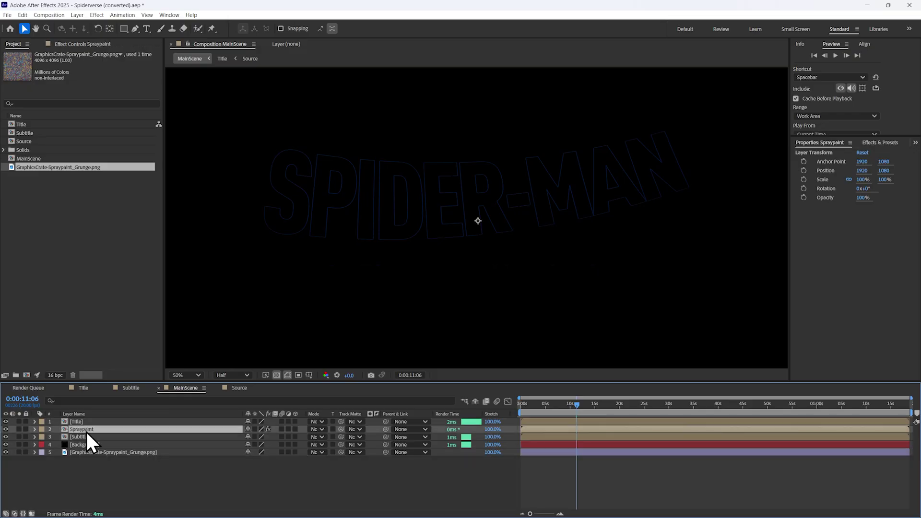
# Set the Spraypaint layer's Set Matte to use GraphicsCrate-Spraypaint_Grunge.png by Luminance, with Stretch Matte to Fit turned off
pyautogui.click(77, 45)
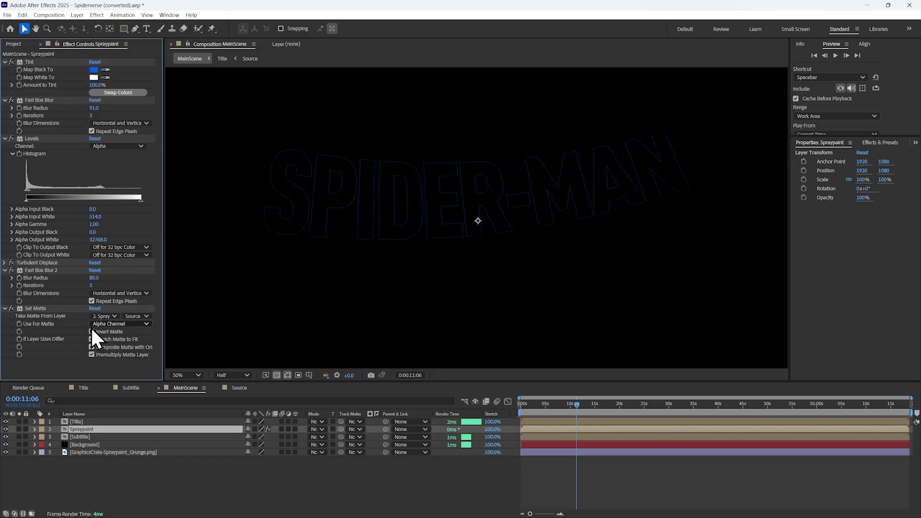
pyautogui.click(105, 316)
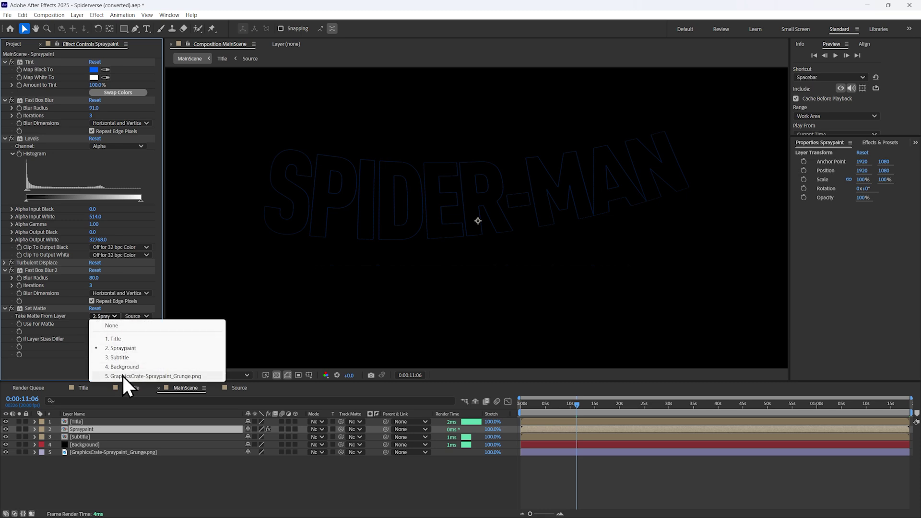
pyautogui.click(122, 374)
pyautogui.click(112, 324)
pyautogui.click(110, 370)
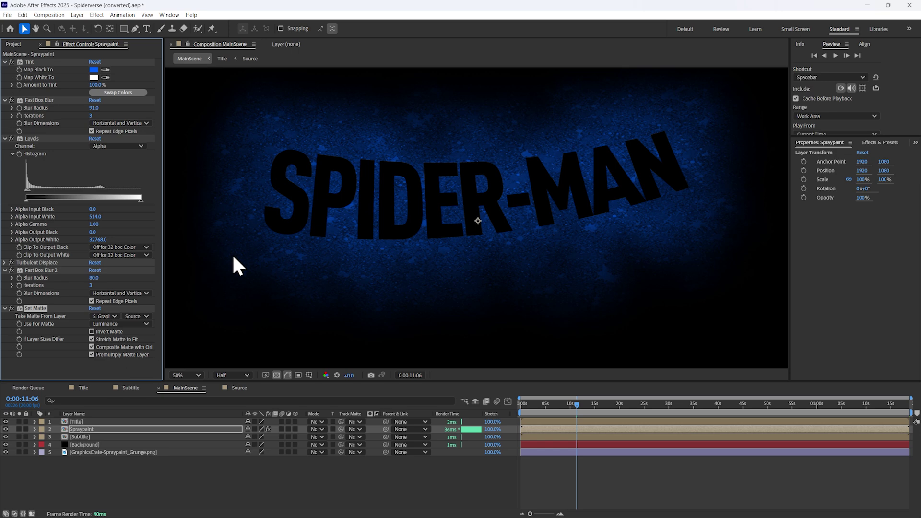
pyautogui.click(91, 339)
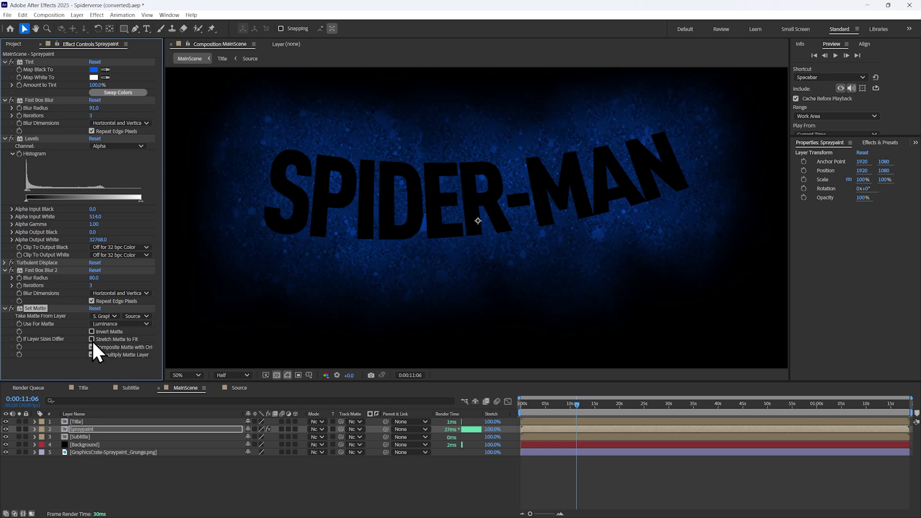
# Add a second Levels effect to Spraypaint on the Alpha channel, with Alpha Input Black 8224.1, Input White 9894.7 and Gamma 0.88
pyautogui.rightClick(84, 363)
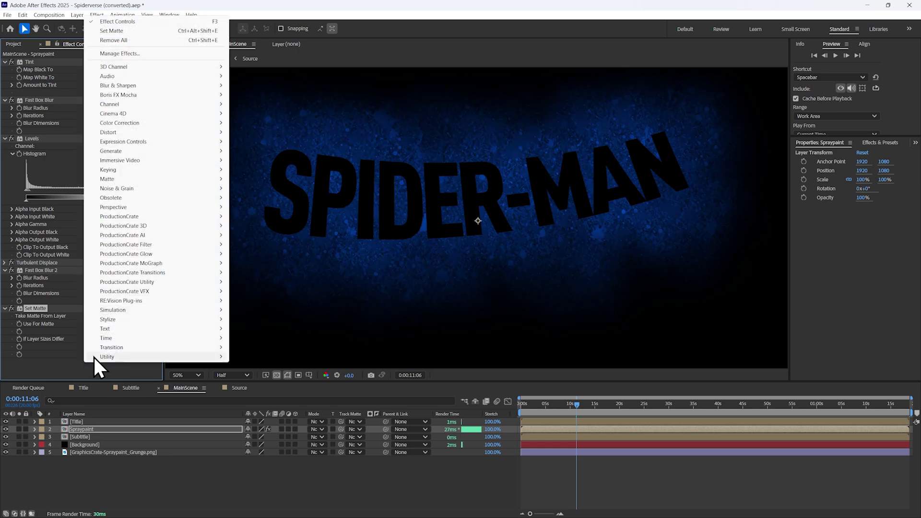
pyautogui.moveTo(140, 126)
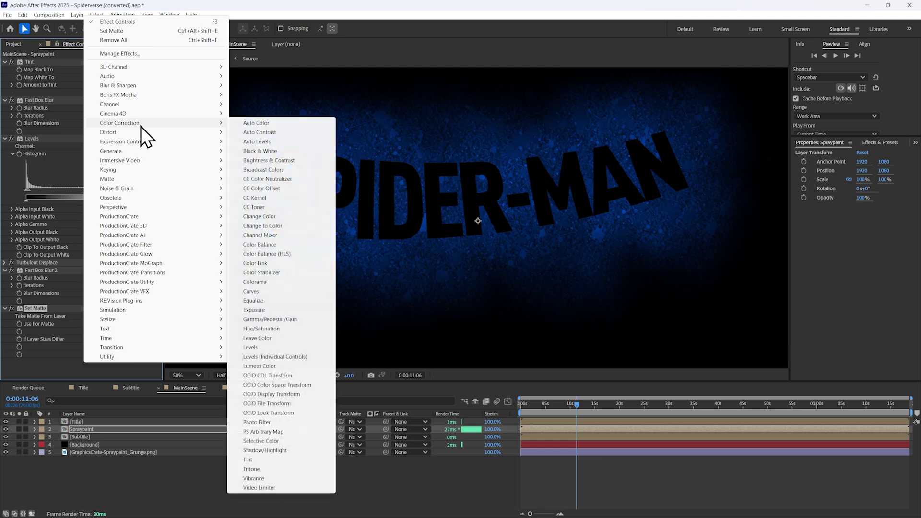
pyautogui.click(252, 348)
pyautogui.click(117, 268)
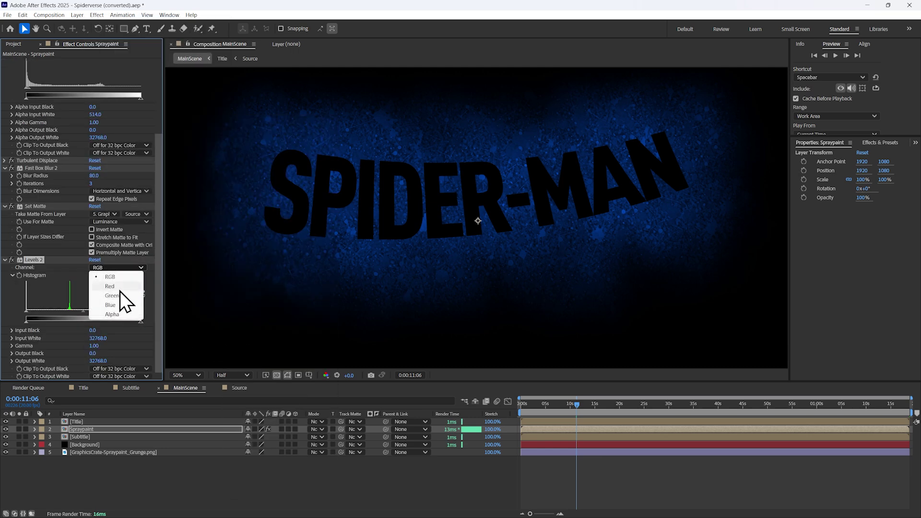
pyautogui.click(120, 314)
pyautogui.moveTo(142, 311); pyautogui.dragTo(38, 310)
pyautogui.moveTo(29, 315); pyautogui.dragTo(53, 315)
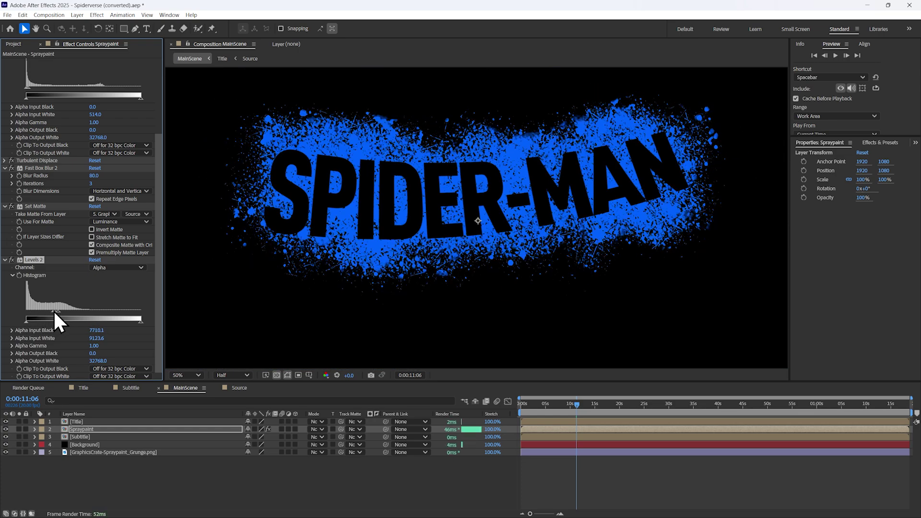
pyautogui.scroll(2, 269, 251)
pyautogui.moveTo(570, 406); pyautogui.dragTo(62, 309)
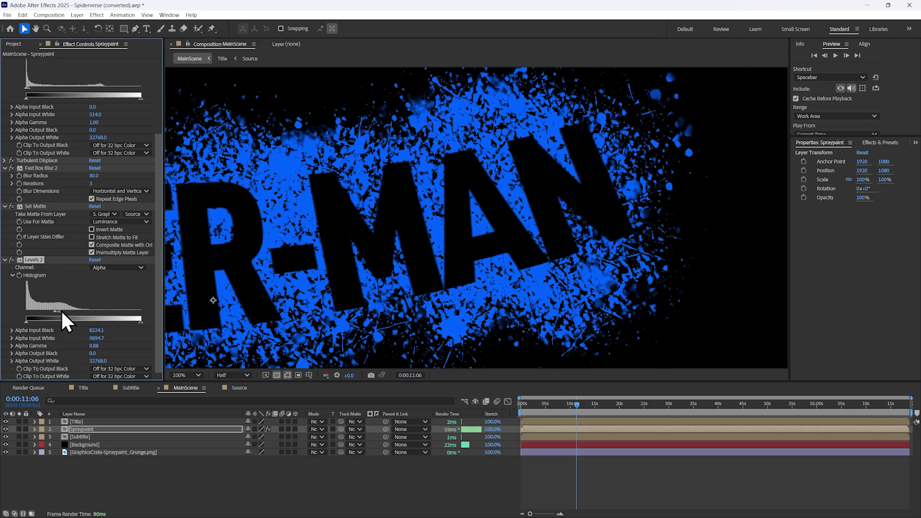
pyautogui.scroll(-2, 659, 208)
# Play and scrub the MainScene animation from its start to check the paint splatter around the title
pyautogui.moveTo(577, 404); pyautogui.dragTo(522, 396)
pyautogui.press('space')
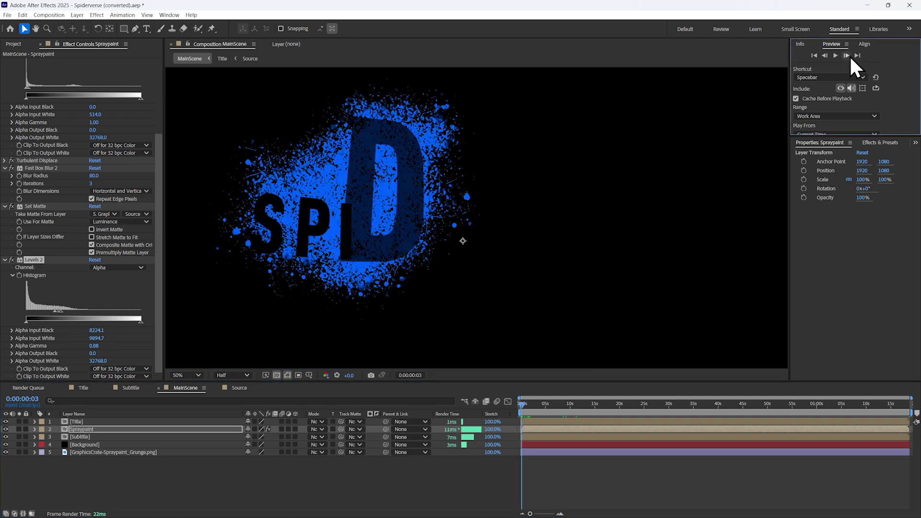
pyautogui.press(';')
pyautogui.moveTo(557, 405); pyautogui.dragTo(641, 425)
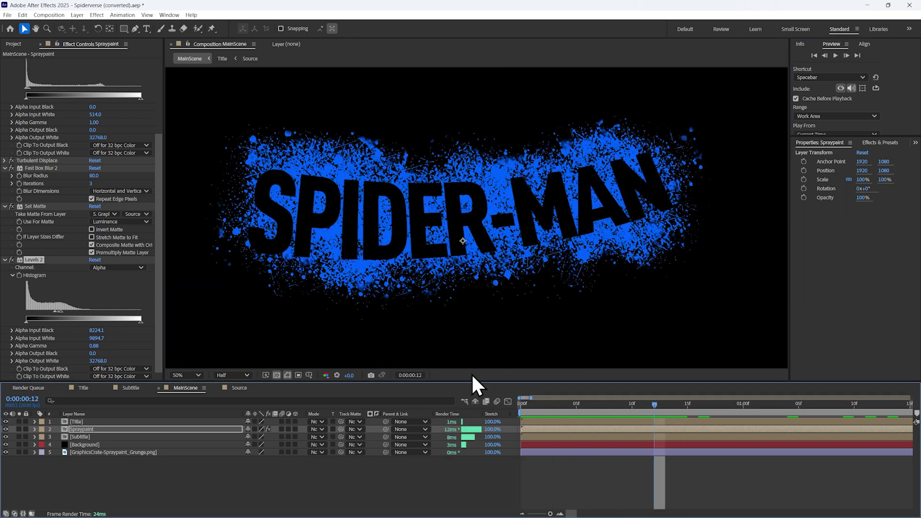
pyautogui.scroll(3, 54, 274)
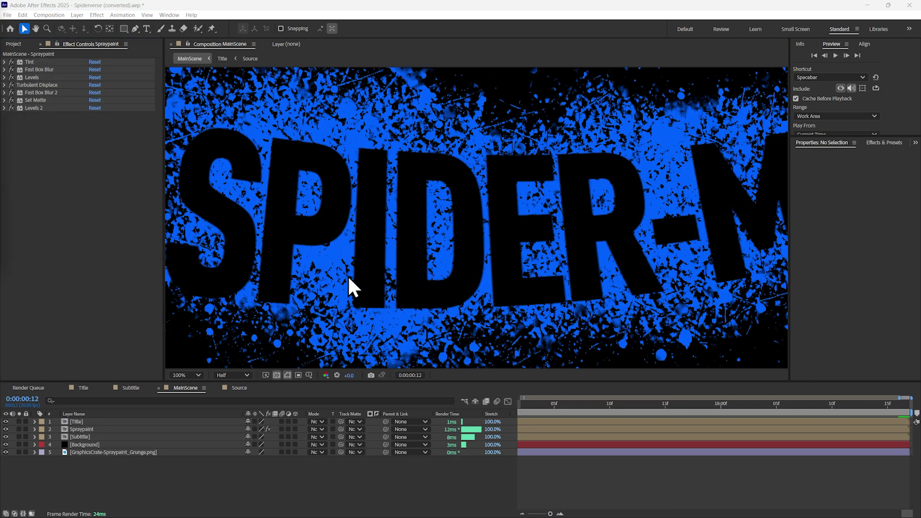
# Create a full-size light gray solid of 3840 x 2160 px in MainScene
pyautogui.click(76, 17)
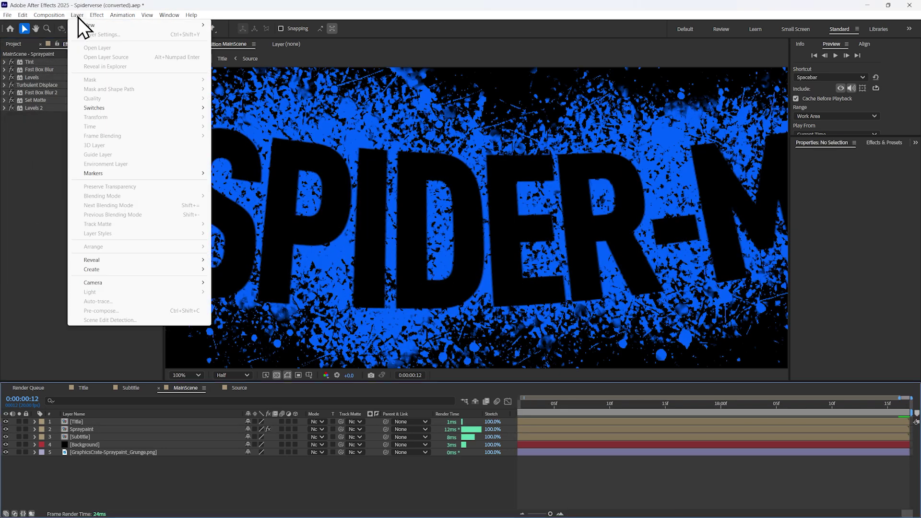
pyautogui.moveTo(83, 27)
pyautogui.click(243, 35)
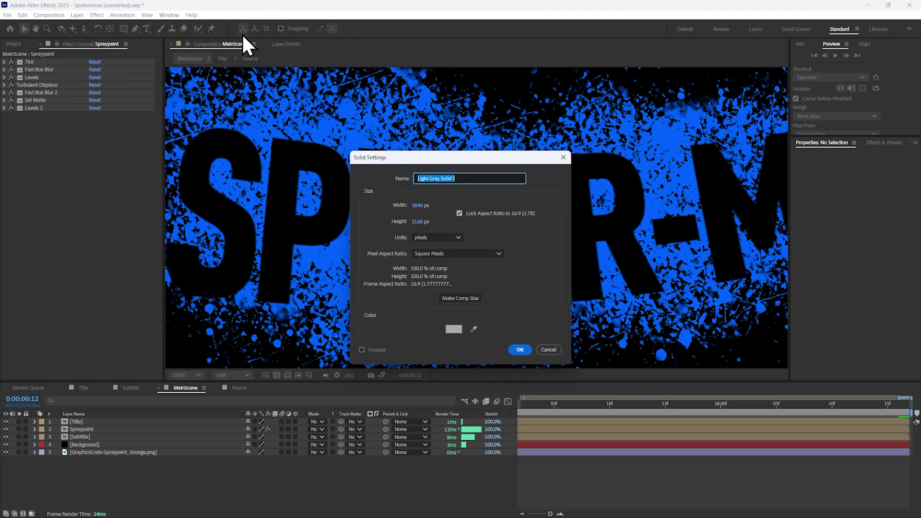
pyautogui.click(517, 347)
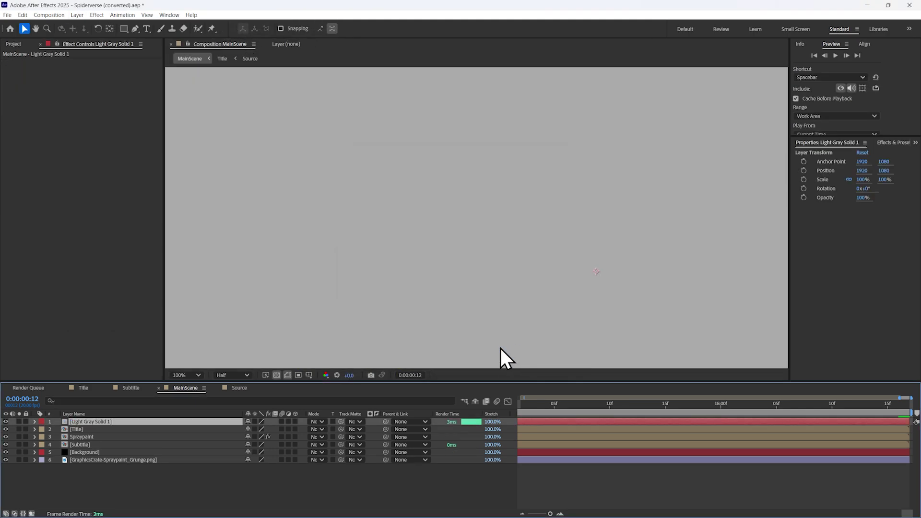
# Apply CC Ball Action to the light gray solid and set Ball Size to 50.6
pyautogui.rightClick(59, 96)
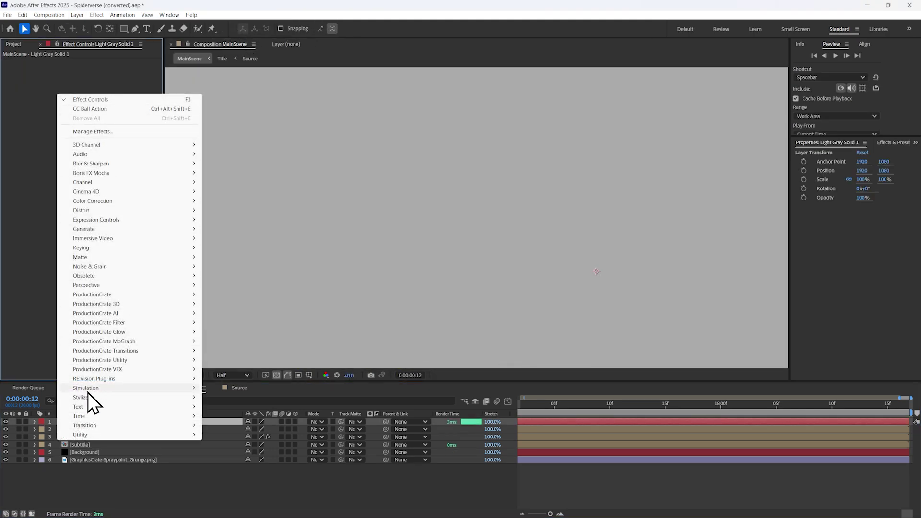
pyautogui.moveTo(88, 393)
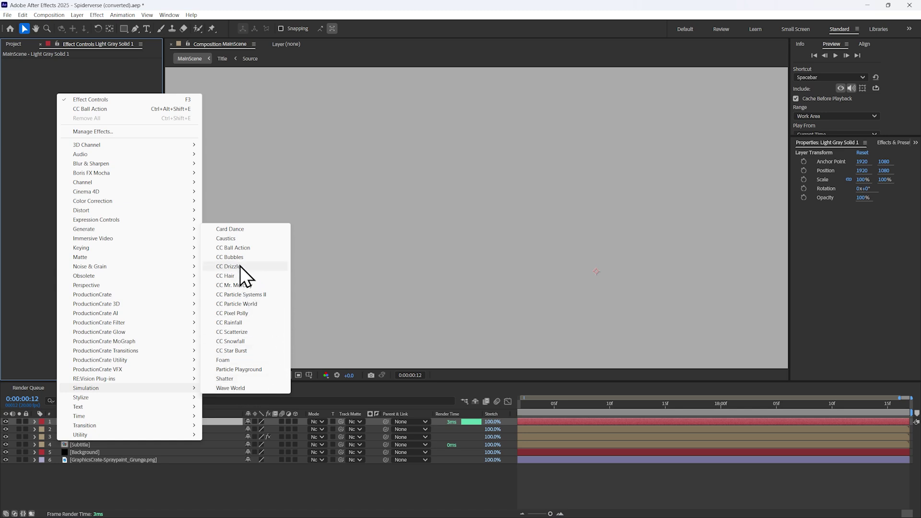
pyautogui.click(244, 248)
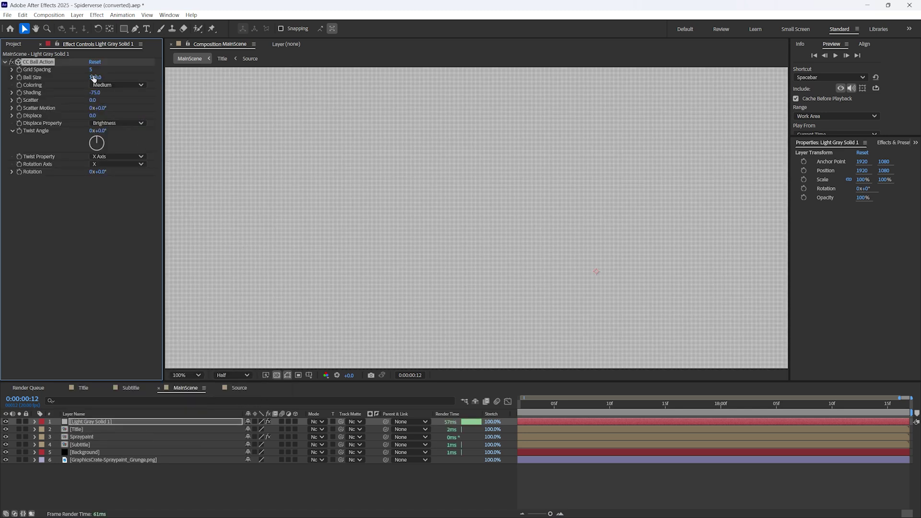
pyautogui.moveTo(14, 79); pyautogui.dragTo(0, 79)
pyautogui.press('.')
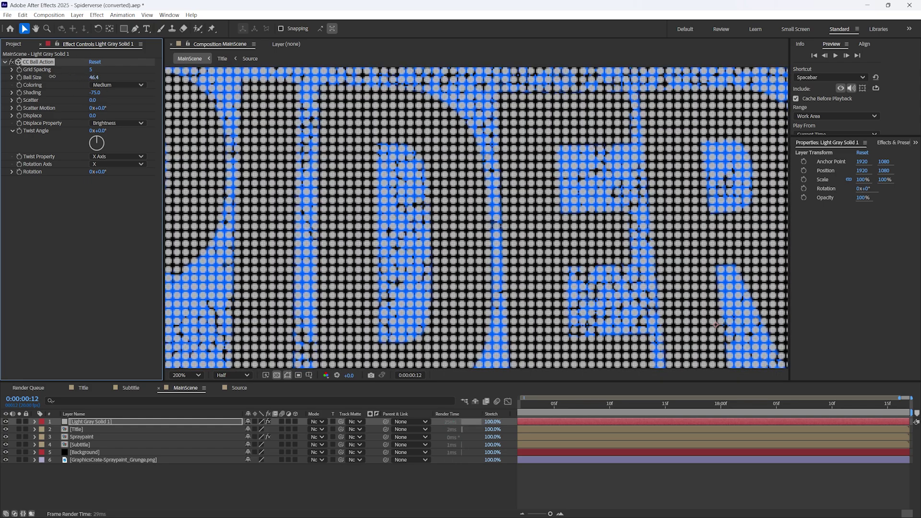
pyautogui.press(',')
# Move the light gray solid directly below the Title layer and rename it Halftone
pyautogui.moveTo(82, 421)
pyautogui.mouseDown()
pyautogui.moveTo(93, 442)
pyautogui.moveTo(98, 430)
pyautogui.mouseUp()
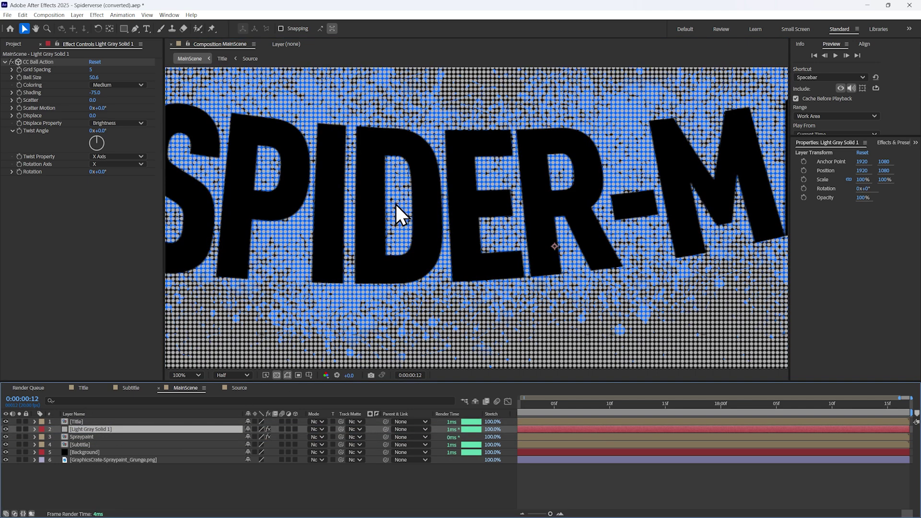
pyautogui.rightClick(96, 430)
pyautogui.click(123, 406)
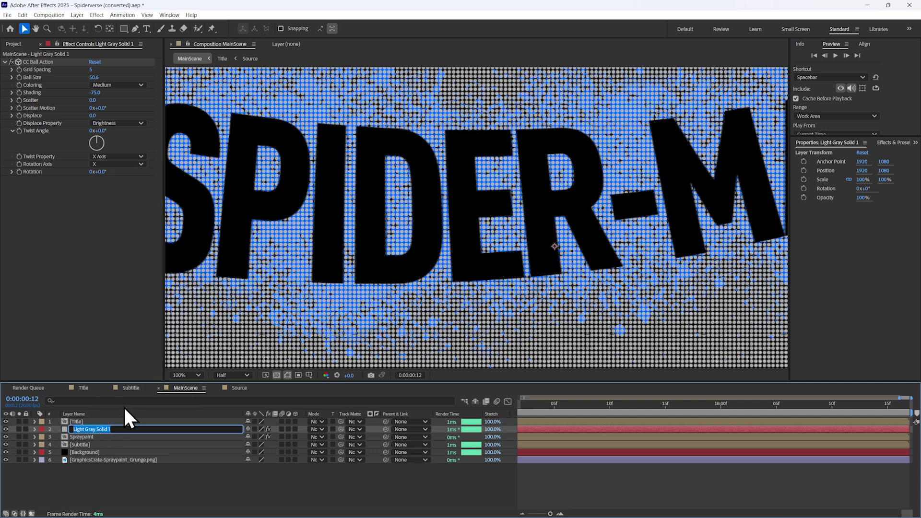
pyautogui.write('Halftone')
pyautogui.press('Return')
# Use Halftone as an inverted alpha track matte for Spraypaint and set the Halftone layer's opacity to 32%
pyautogui.moveTo(340, 438)
pyautogui.mouseDown()
pyautogui.moveTo(148, 445)
pyautogui.moveTo(97, 429)
pyautogui.mouseUp()
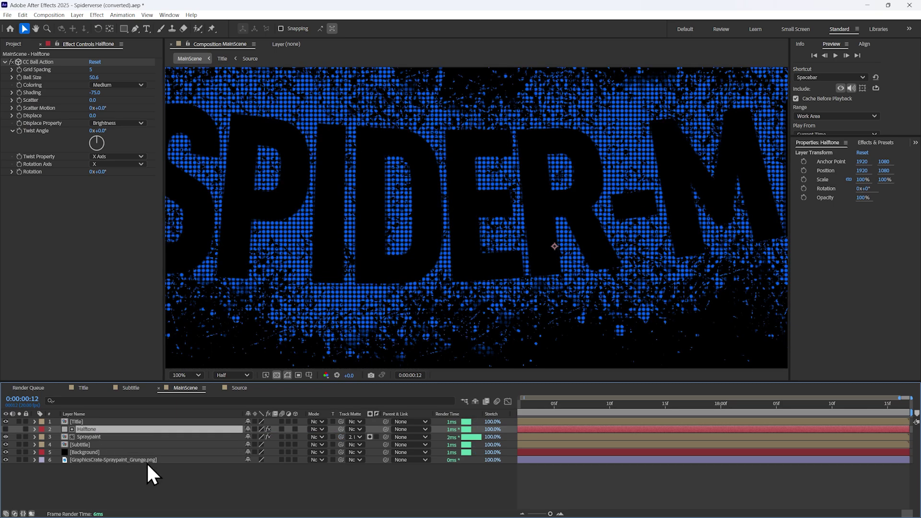
pyautogui.click(376, 437)
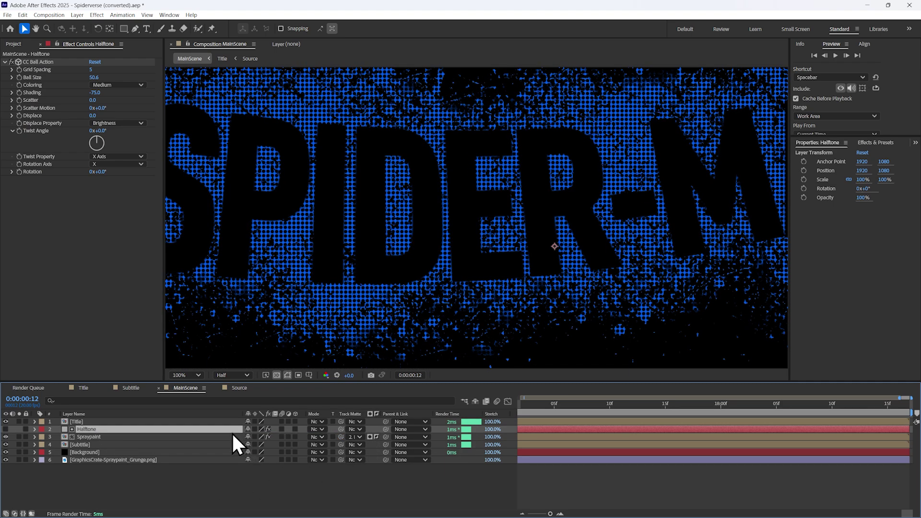
pyautogui.press('t')
pyautogui.moveTo(250, 437)
pyautogui.mouseDown()
pyautogui.moveTo(150, 440)
pyautogui.moveTo(192, 440)
pyautogui.mouseUp()
pyautogui.scroll(4, 460, 220)
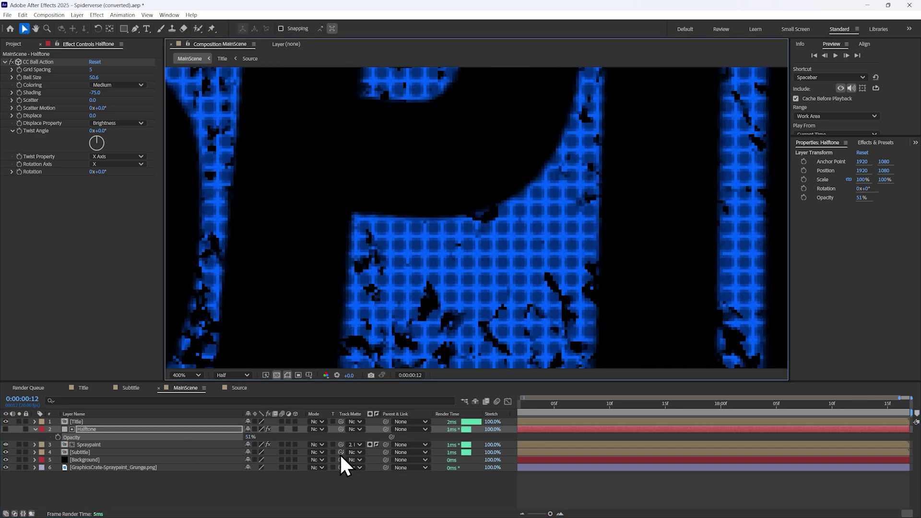
pyautogui.moveTo(248, 437); pyautogui.dragTo(229, 437)
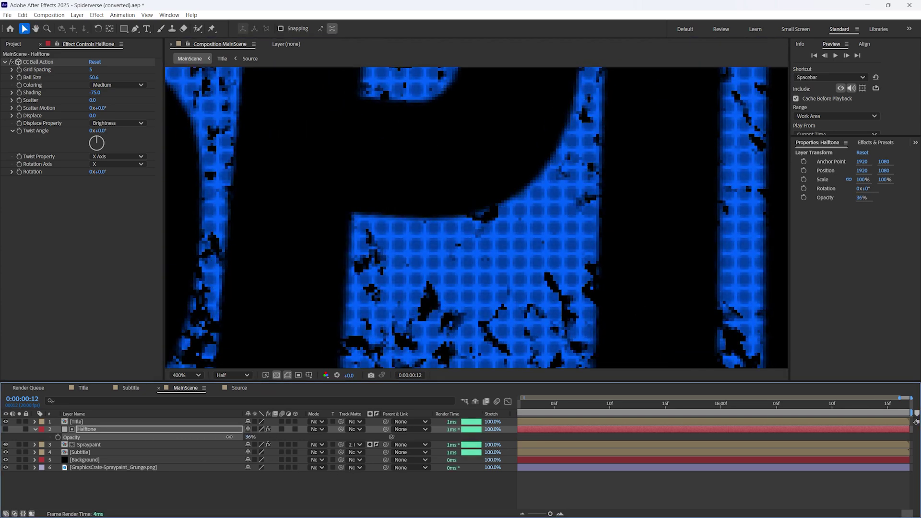
# Set Grid Spacing to 8 in the Halftone layer's CC Ball Action effect
pyautogui.click(91, 70)
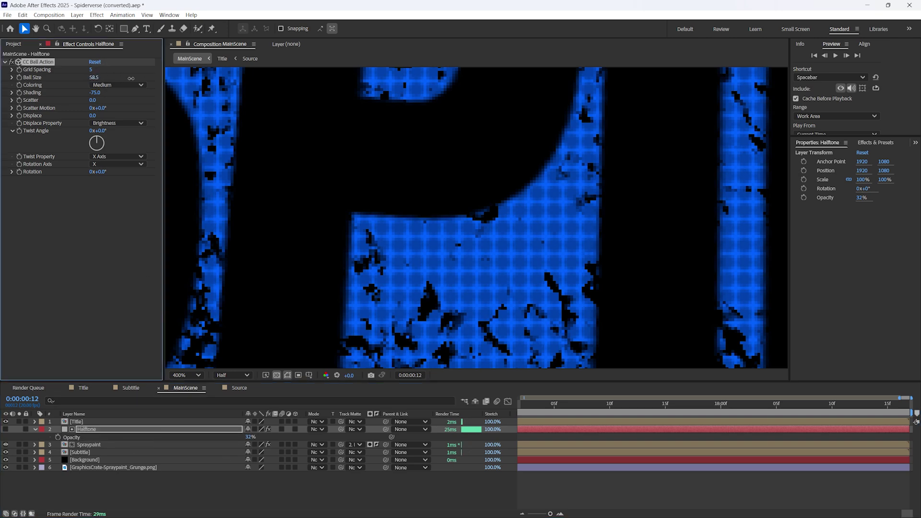
pyautogui.moveTo(91, 70); pyautogui.dragTo(110, 82)
pyautogui.scroll(-4, 395, 261)
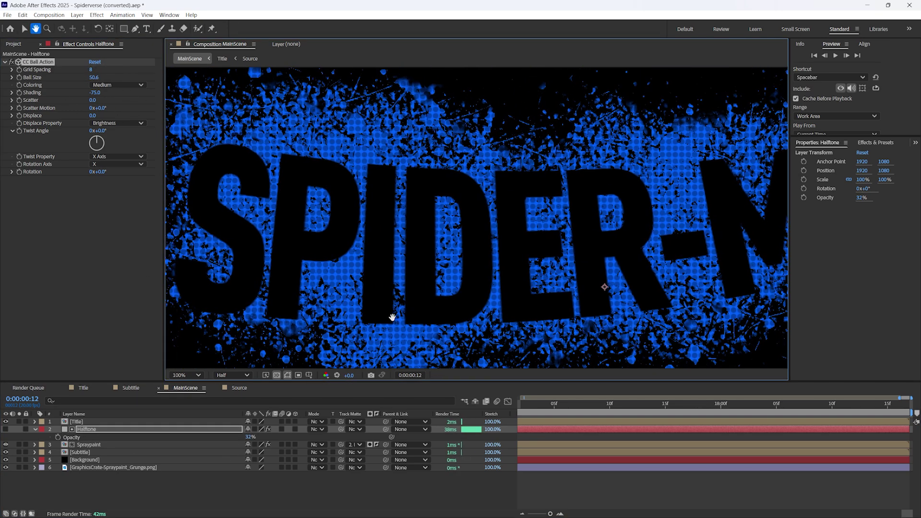
# Try the Crates Halftone effect on the Spraypaint layer without its track matte, and adjust the number of Cells
pyautogui.click(384, 209)
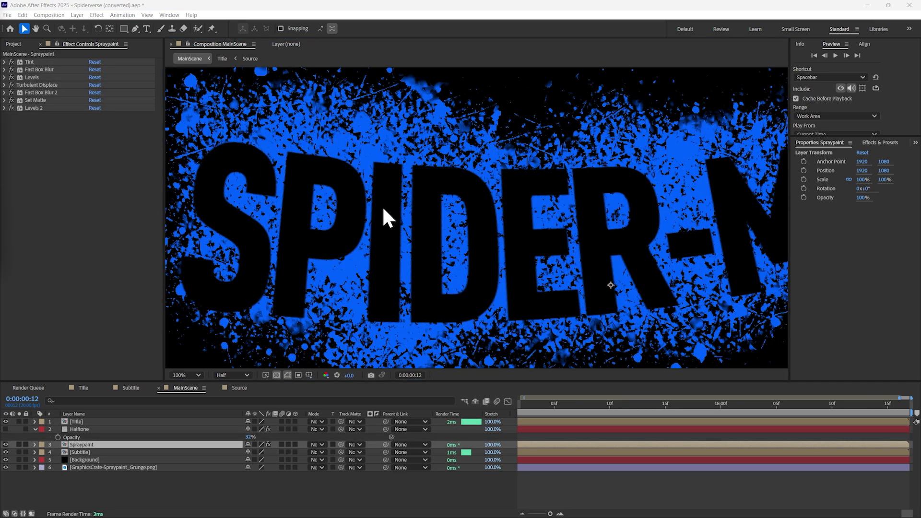
pyautogui.rightClick(103, 131)
pyautogui.moveTo(220, 358)
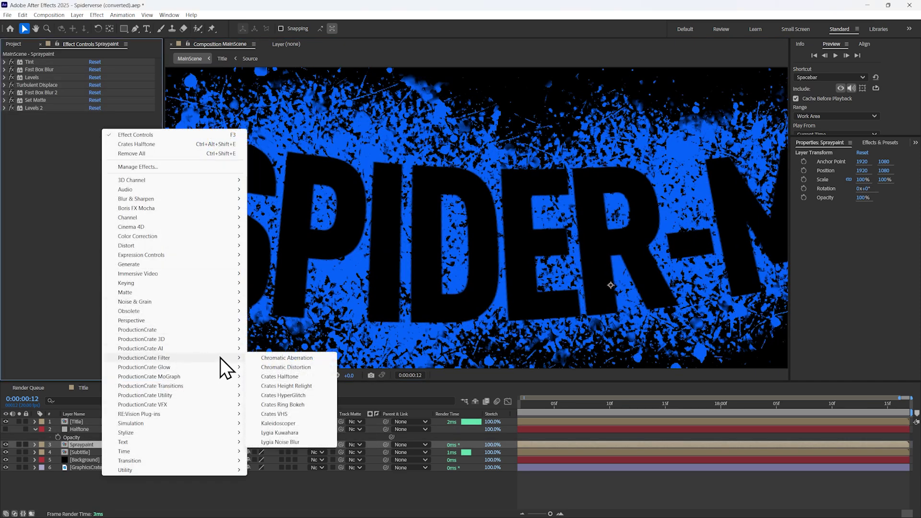
pyautogui.click(281, 377)
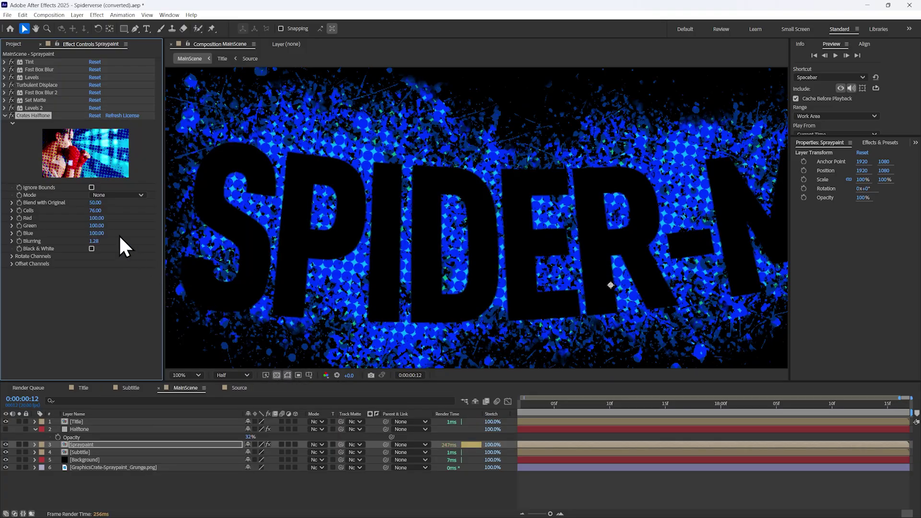
pyautogui.moveTo(96, 213)
pyautogui.mouseDown()
pyautogui.moveTo(125, 214)
pyautogui.moveTo(104, 213)
pyautogui.mouseUp()
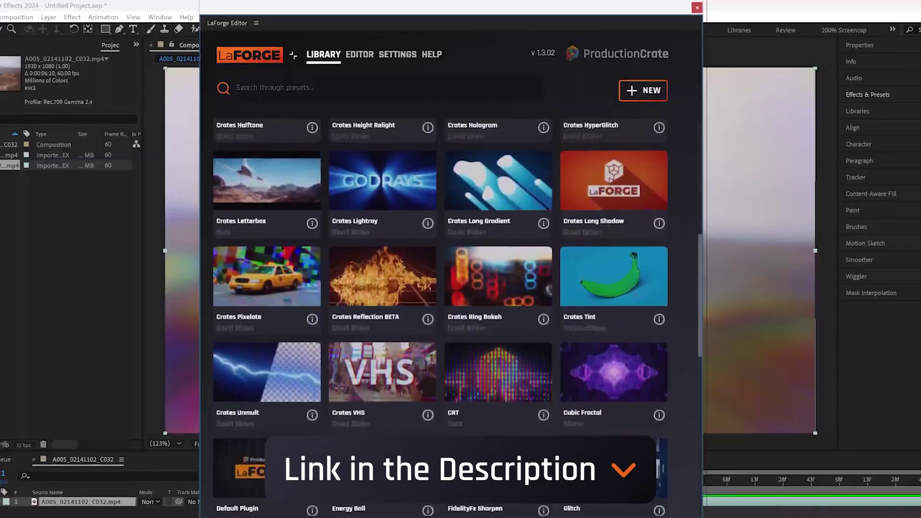
pyautogui.scroll(5, 441, 268)
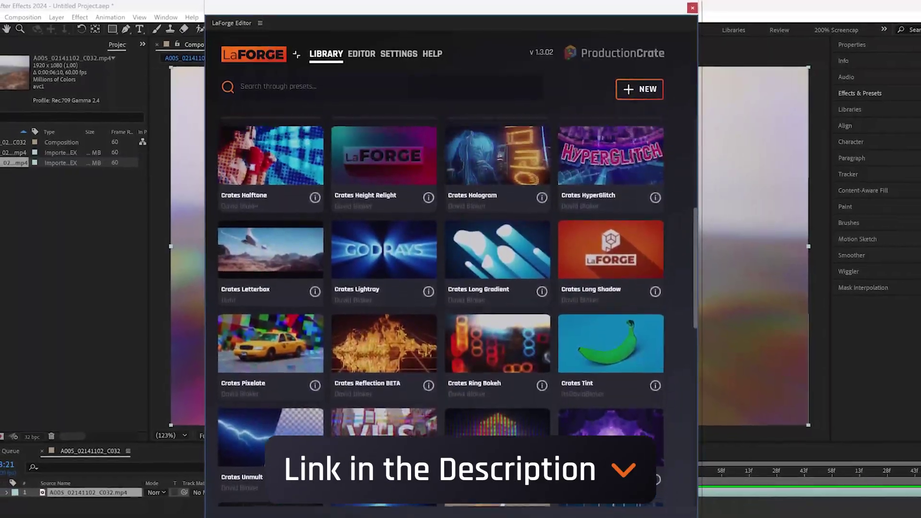
pyautogui.scroll(4, 441, 269)
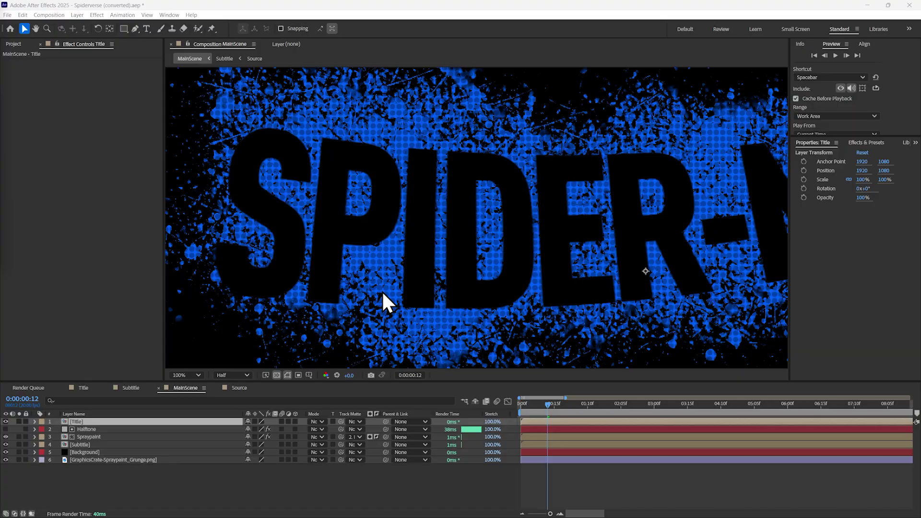
# Duplicate the Title layer in MainScene and offset the upper copy down and to the left, to position 1861, 1139
pyautogui.click(112, 424)
pyautogui.hotkey('ctrl', 'd')
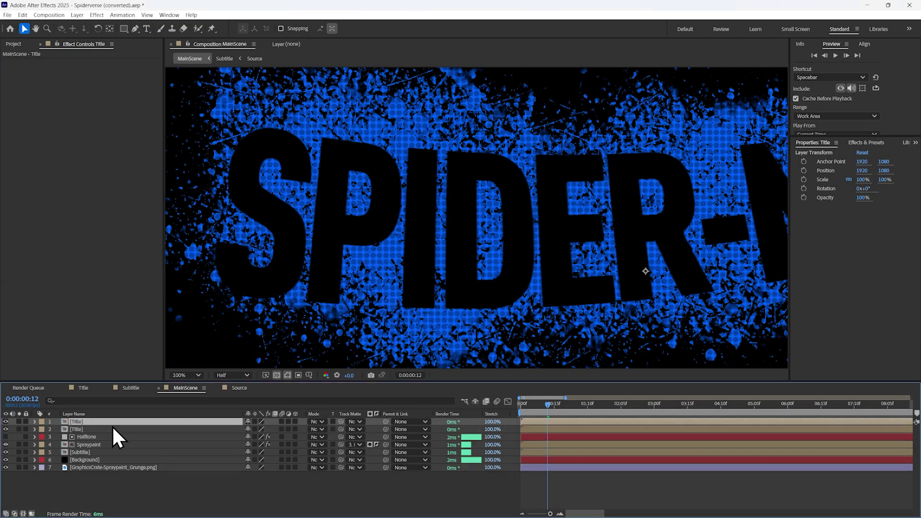
pyautogui.moveTo(484, 263); pyautogui.dragTo(463, 284)
# Add a Tint effect to the uppermost Title copy and map black to dark red BB2626
pyautogui.rightClick(92, 144)
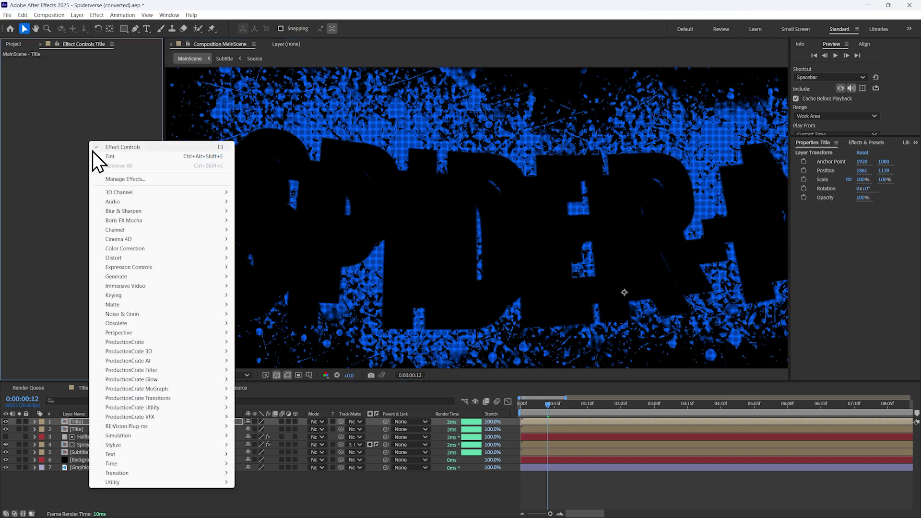
pyautogui.moveTo(139, 249)
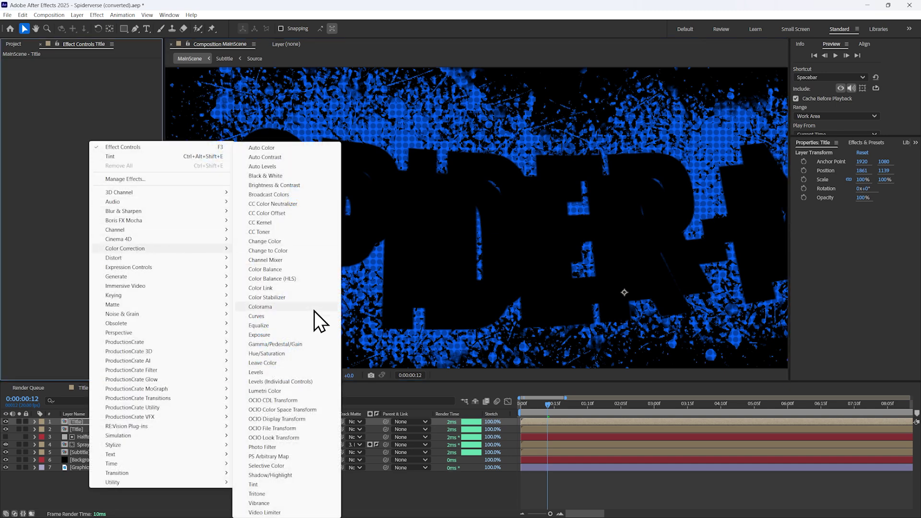
pyautogui.click(252, 485)
pyautogui.click(93, 70)
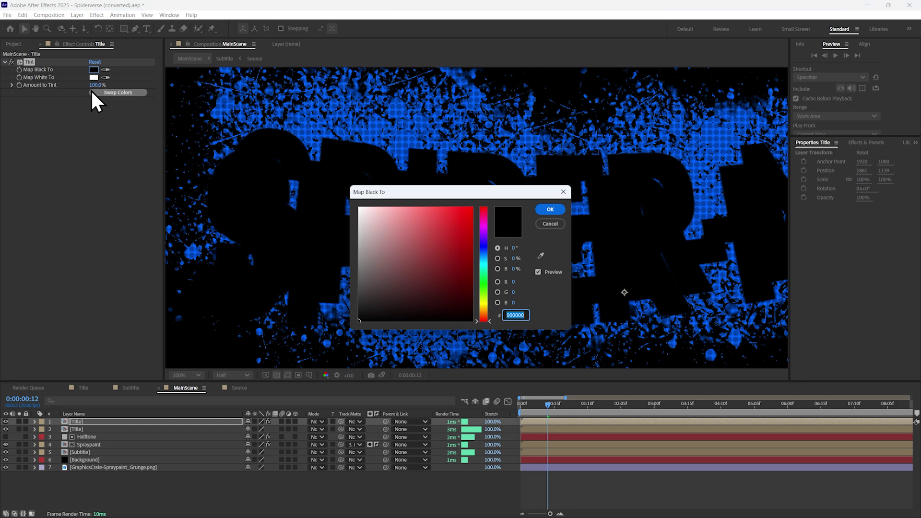
pyautogui.click(450, 232)
pyautogui.moveTo(452, 230); pyautogui.dragTo(450, 237)
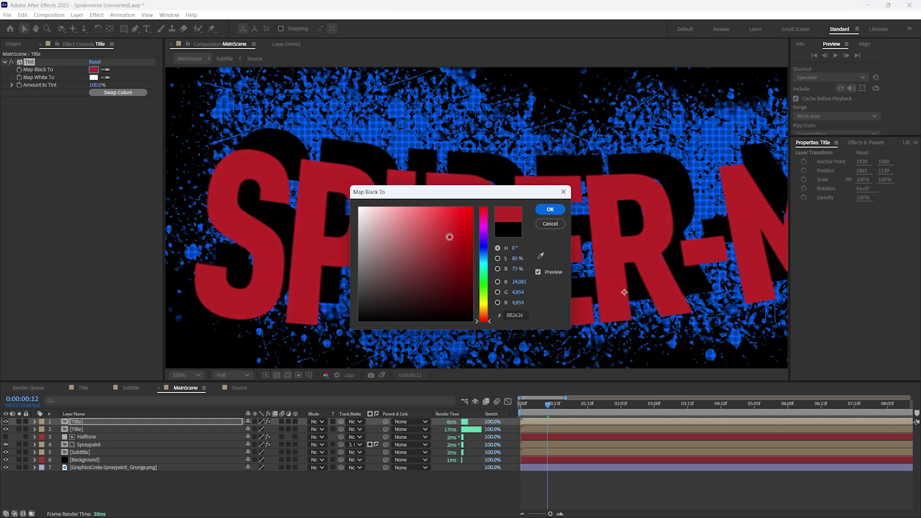
pyautogui.click(552, 211)
# Place the red Title copy beneath the black one, nudge it down and left, and duplicate it with the duplicate at position 1954, 1117
pyautogui.moveTo(97, 422); pyautogui.dragTo(97, 431)
pyautogui.hotkey('shift', 'Down')
pyautogui.press('Left')
pyautogui.press('Left')
pyautogui.press('Left')
pyautogui.press('Left')
pyautogui.hotkey('ctrl', 'd')
pyautogui.moveTo(393, 259); pyautogui.dragTo(421, 252)
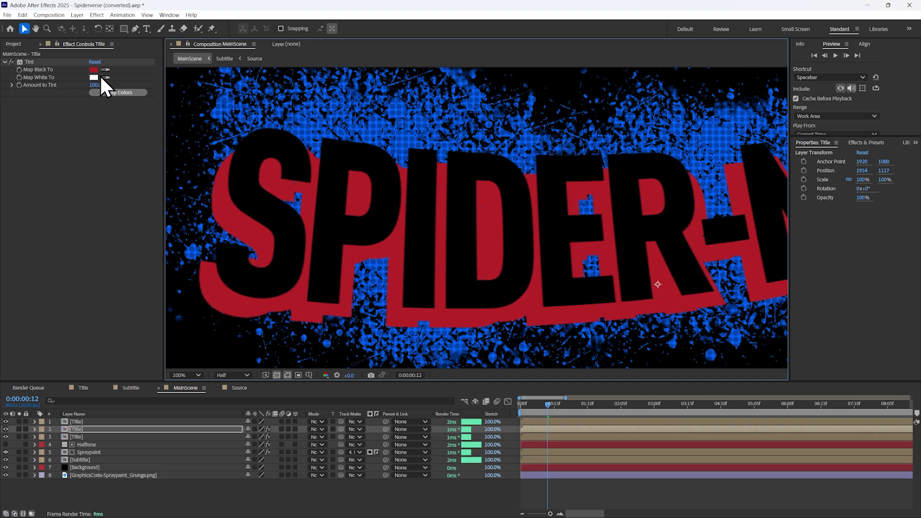
# Tint the offset duplicate pink DB2E63, then tint another Title copy purple and position it at 1924, 1052
pyautogui.click(94, 69)
pyautogui.moveTo(482, 225)
pyautogui.mouseDown()
pyautogui.moveTo(482, 211)
pyautogui.moveTo(457, 227)
pyautogui.mouseUp()
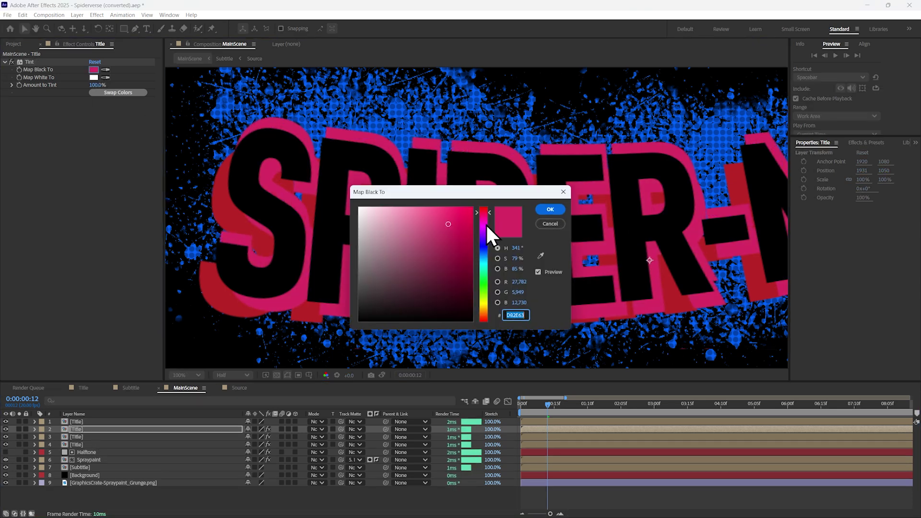
pyautogui.click(479, 233)
pyautogui.click(550, 210)
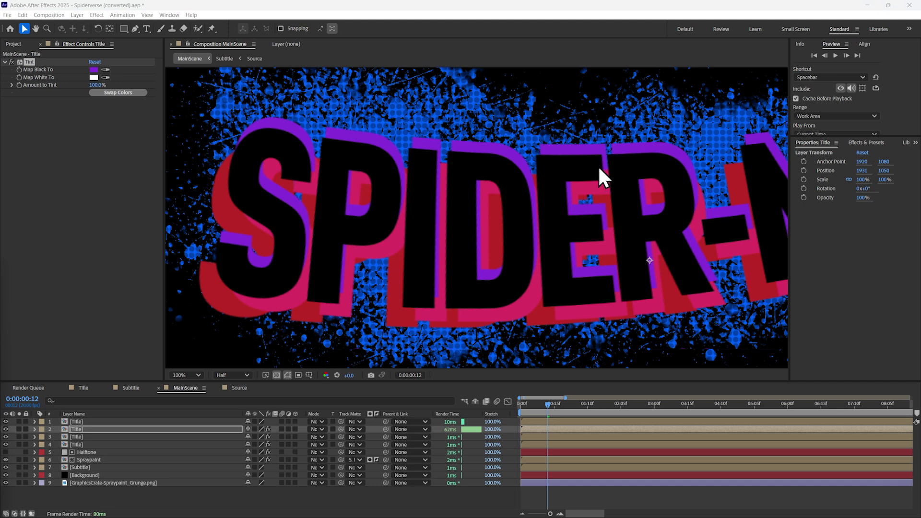
pyautogui.moveTo(606, 163); pyautogui.dragTo(603, 164)
pyautogui.scroll(-2, 589, 180)
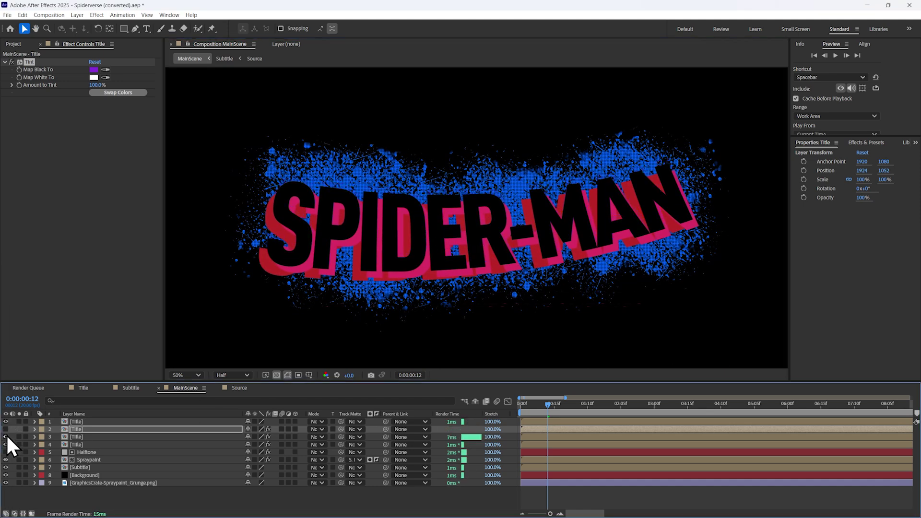
# Toggle the visibility of the tinted Title copies to compare the red, pink and purple offsets
pyautogui.moveTo(6, 429); pyautogui.dragTo(6, 436)
pyautogui.click(5, 444)
pyautogui.click(6, 429)
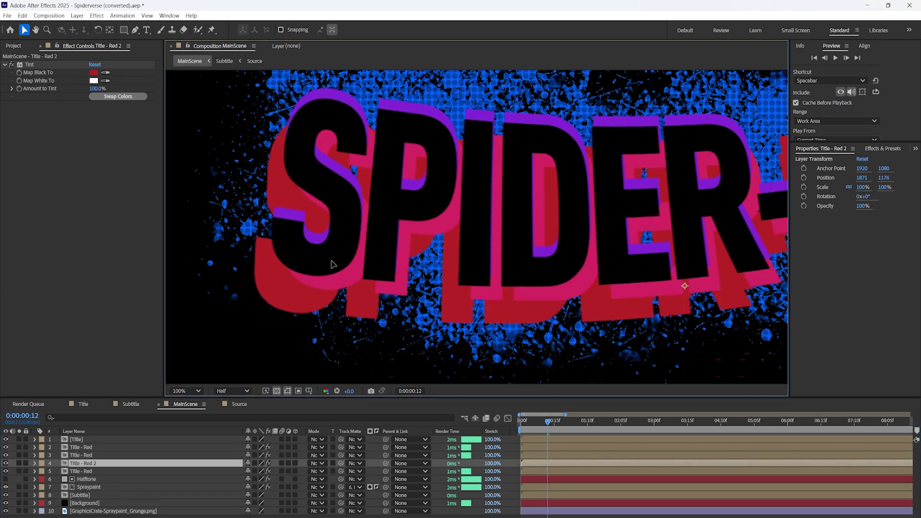
# Tint three further offset Title copies blue, violet and dark blue by changing Map Black To
pyautogui.click(93, 72)
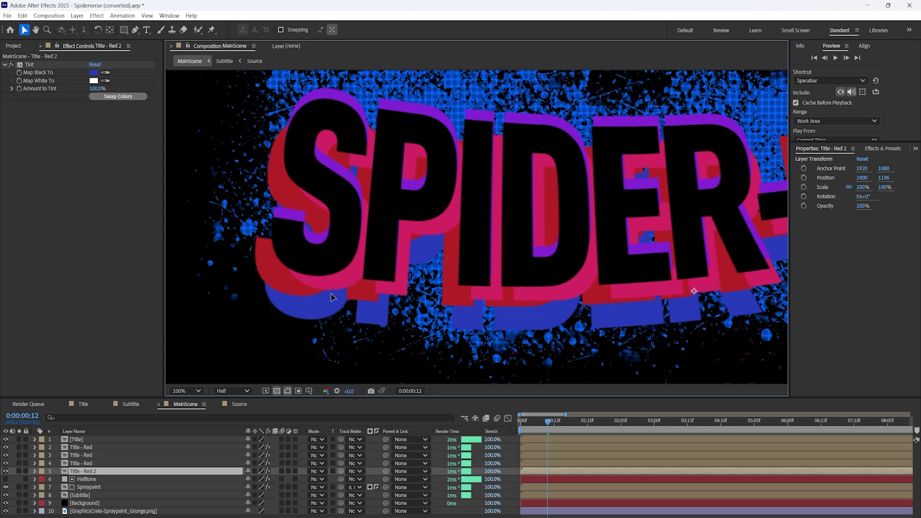
pyautogui.click(94, 72)
pyautogui.moveTo(484, 256); pyautogui.dragTo(489, 246)
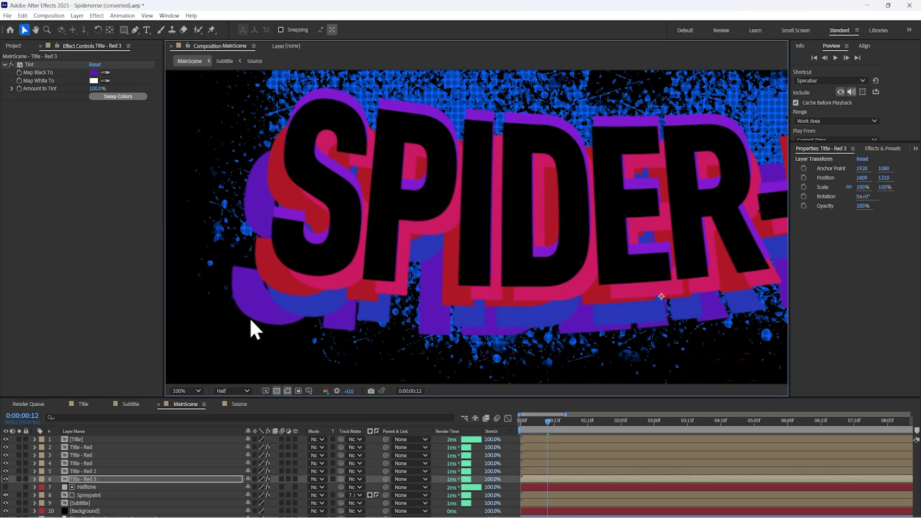
pyautogui.click(94, 72)
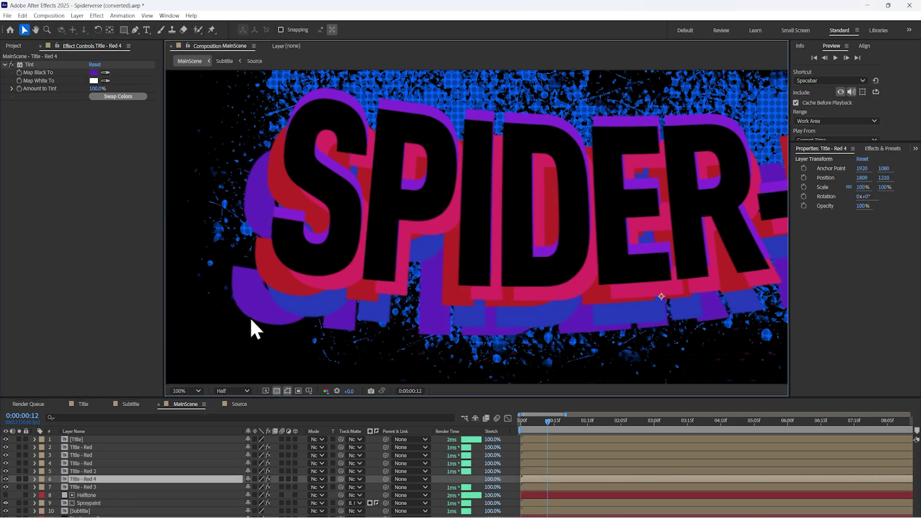
pyautogui.moveTo(484, 248); pyautogui.dragTo(485, 264)
pyautogui.click(551, 218)
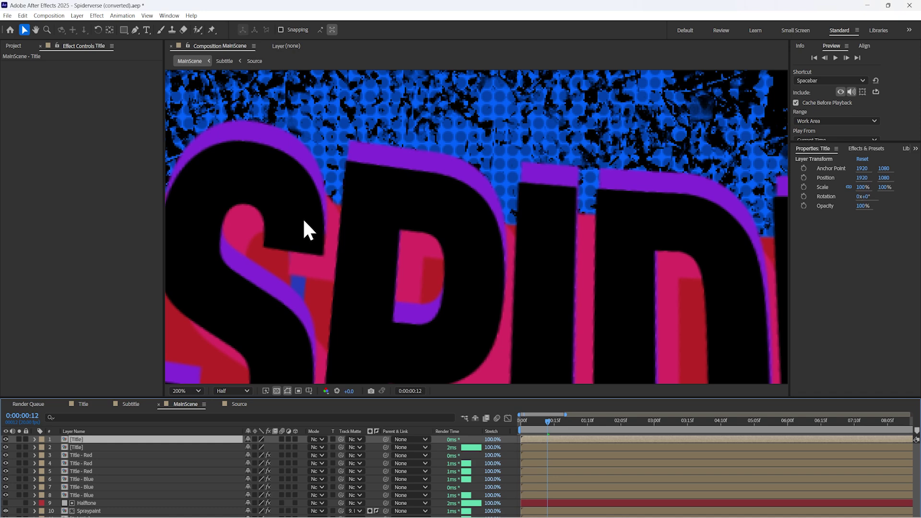
# Offset the uppermost black Title copy to position 1984.5, 1026 and give it a Fast Box Blur with Blur Radius 3
pyautogui.moveTo(309, 228); pyautogui.dragTo(351, 186)
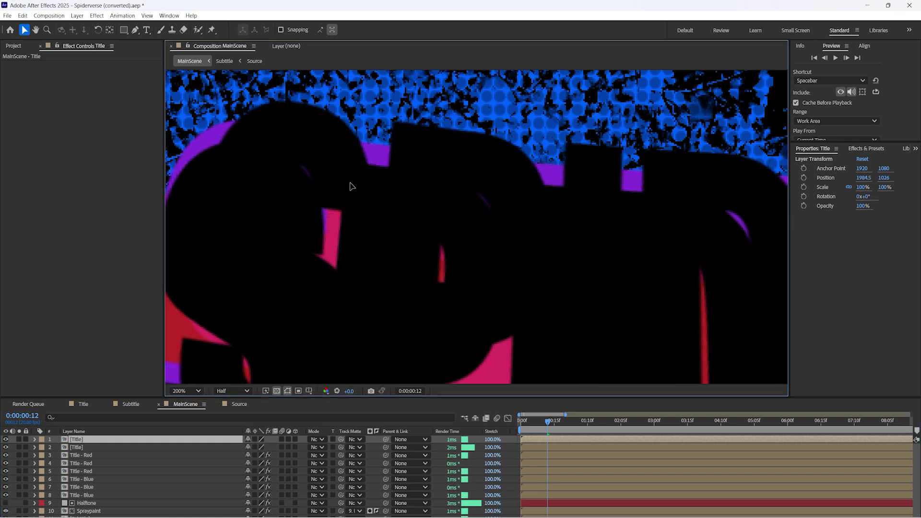
pyautogui.press('Return')
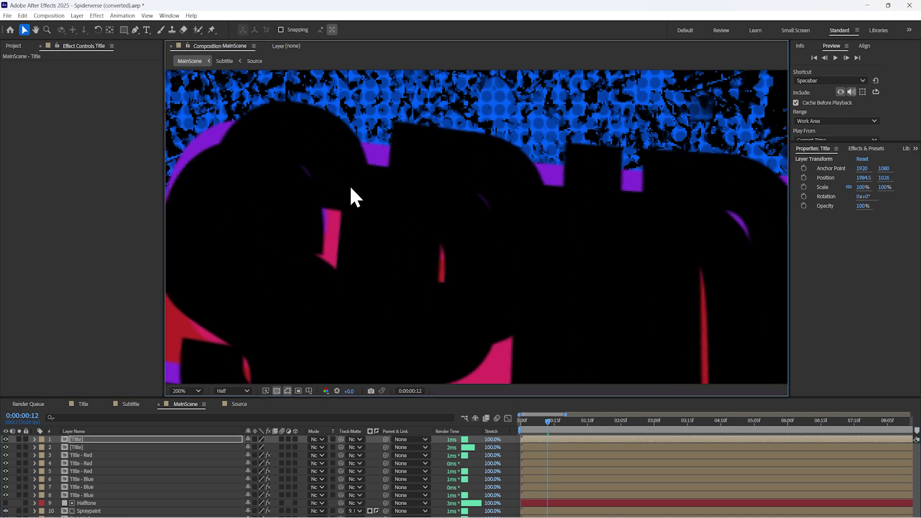
pyautogui.rightClick(77, 96)
pyautogui.moveTo(111, 168)
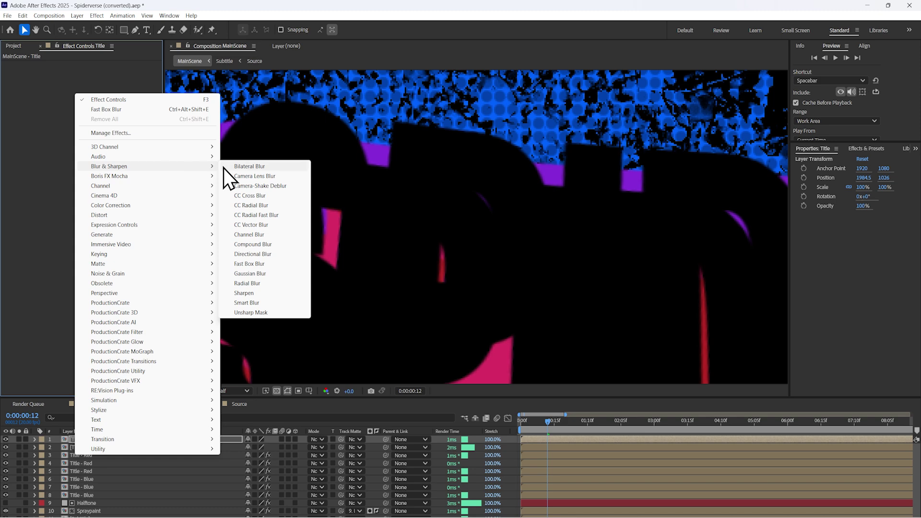
pyautogui.click(246, 265)
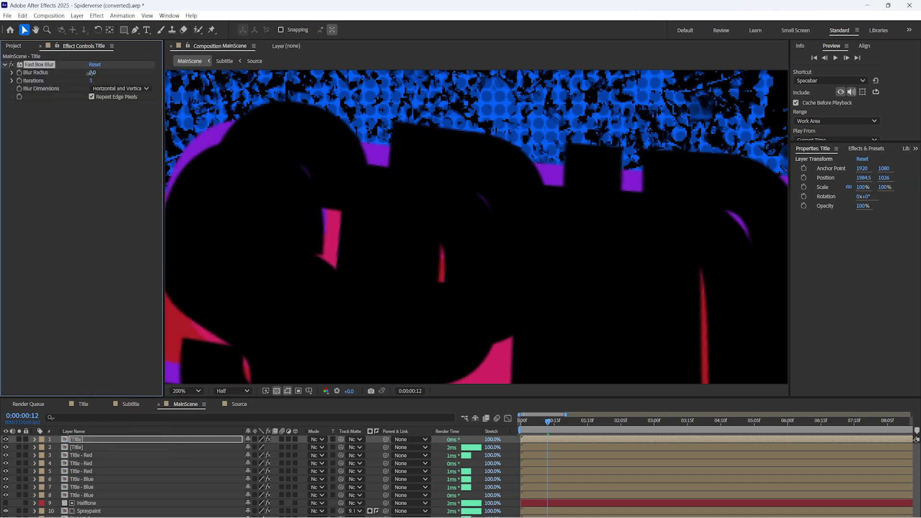
pyautogui.write('30')
pyautogui.press('Return')
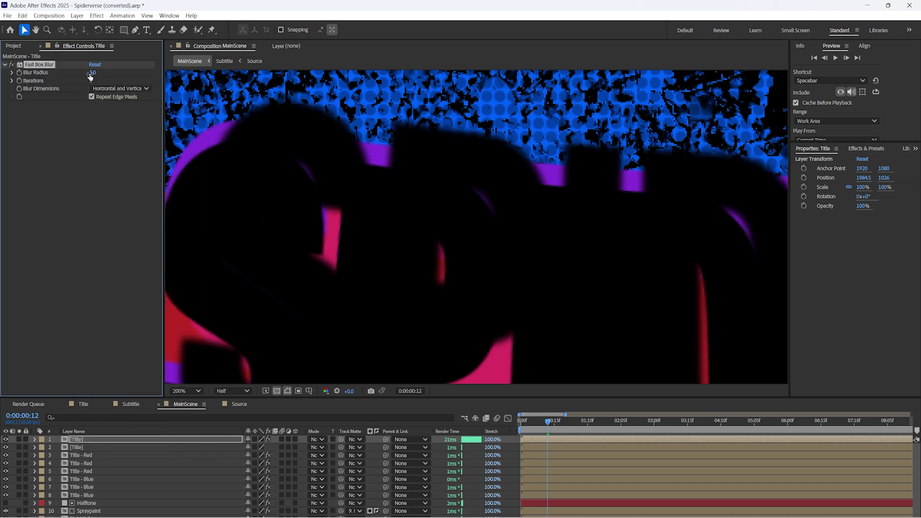
# Add a Set Matte effect to the blurred Title copy and invert its matte
pyautogui.rightClick(73, 104)
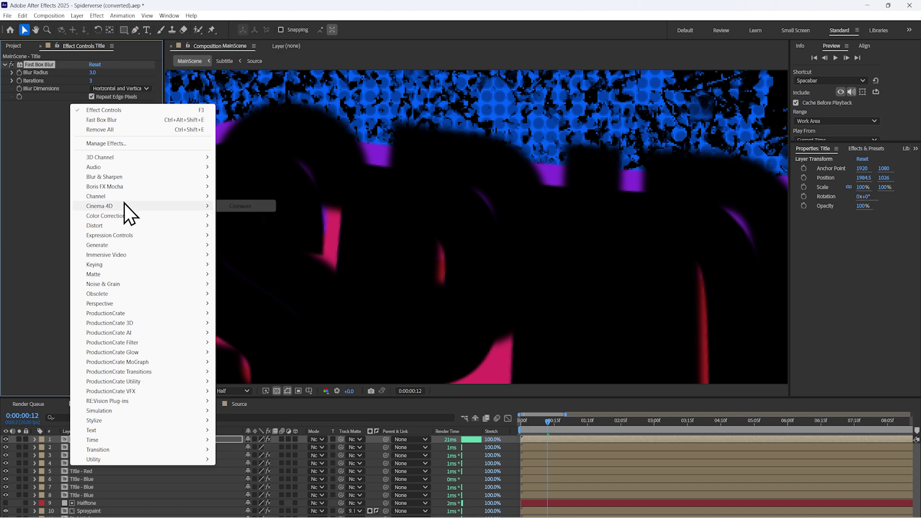
pyautogui.moveTo(126, 196)
pyautogui.click(242, 293)
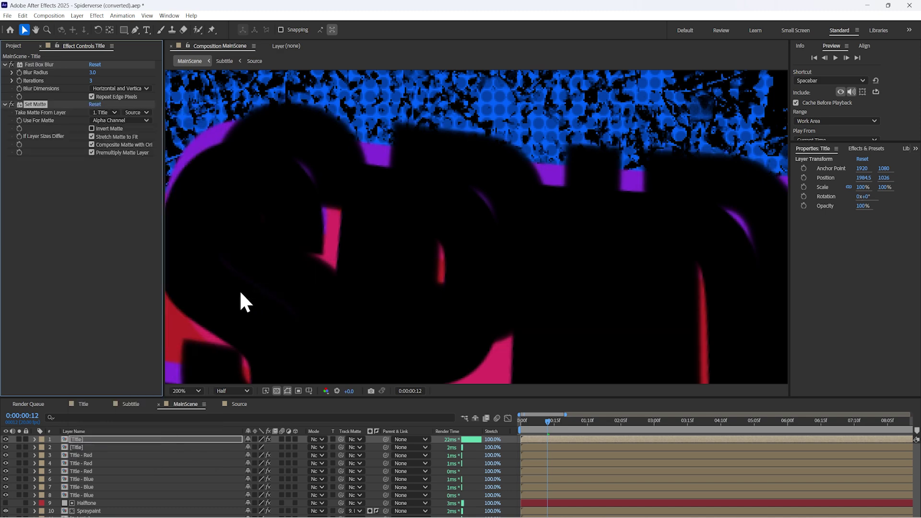
pyautogui.click(92, 129)
# Add Levels to the blurred Title copy, set its channel to Alpha and lower Alpha Input White to 514
pyautogui.rightClick(77, 182)
pyautogui.moveTo(91, 291)
pyautogui.click(262, 378)
pyautogui.click(116, 169)
pyautogui.click(122, 214)
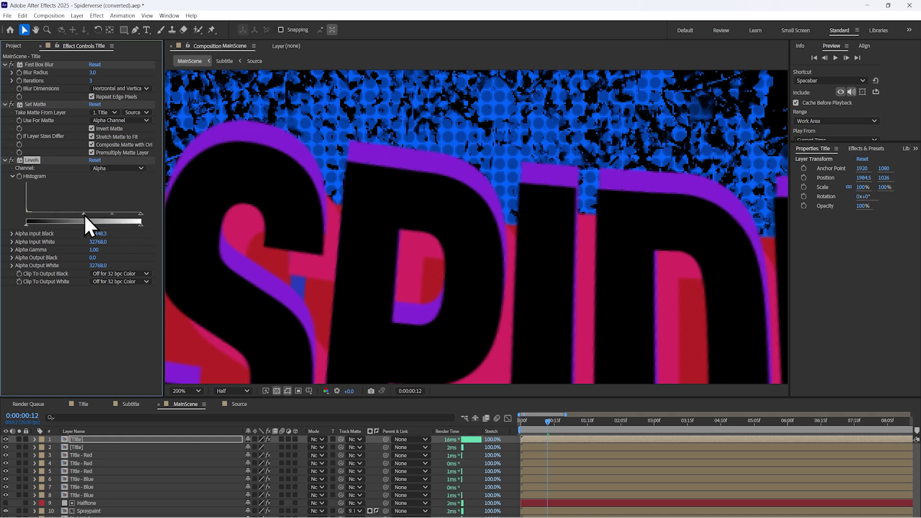
pyautogui.moveTo(145, 224); pyautogui.dragTo(29, 212)
# Move the outline Title layer to position 1952.5, 1070 and inspect its edges up close
pyautogui.moveTo(422, 336); pyautogui.dragTo(369, 290)
pyautogui.scroll(-1, 370, 292)
pyautogui.moveTo(444, 276); pyautogui.dragTo(436, 323)
pyautogui.scroll(1, 431, 323)
pyautogui.moveTo(494, 324)
pyautogui.mouseDown()
pyautogui.moveTo(491, 282)
pyautogui.moveTo(490, 323)
pyautogui.mouseUp()
pyautogui.scroll(2, 494, 323)
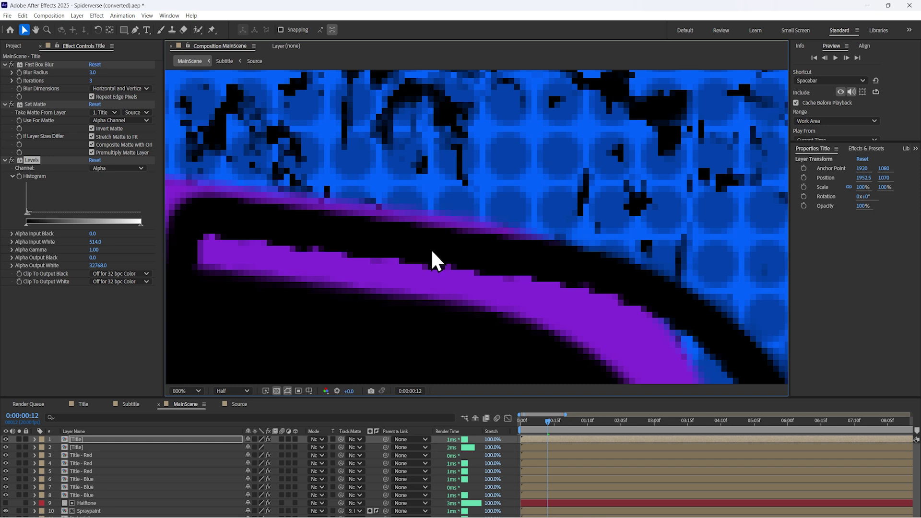
# Add a second Fast Box Blur to the outline layer, place it before Levels and set its Blur Radius to 0.1
pyautogui.rightClick(60, 304)
pyautogui.moveTo(126, 251)
pyautogui.click(234, 350)
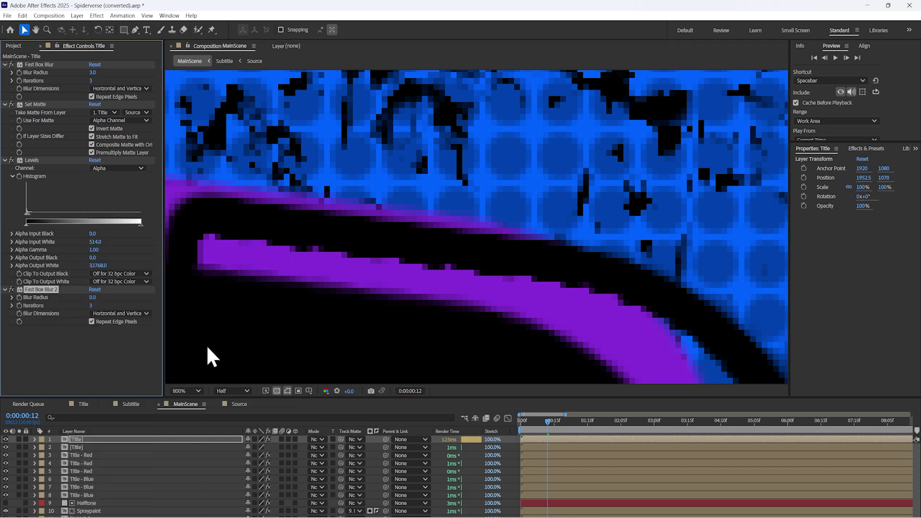
pyautogui.moveTo(43, 289); pyautogui.dragTo(45, 145)
pyautogui.click(93, 168)
pyautogui.write('.1')
pyautogui.press('Return')
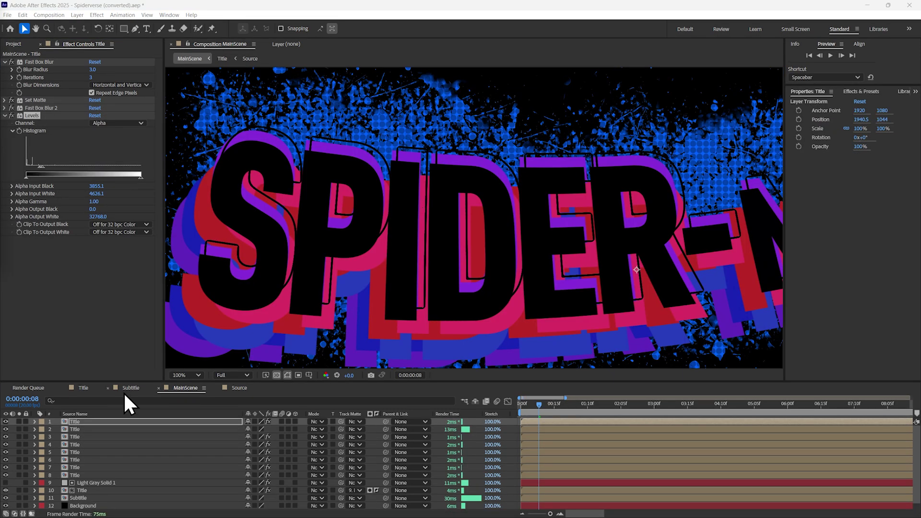
# Solo the outline Title layer and create a light gray 3840 × 2160 px solid above it
pyautogui.click(19, 422)
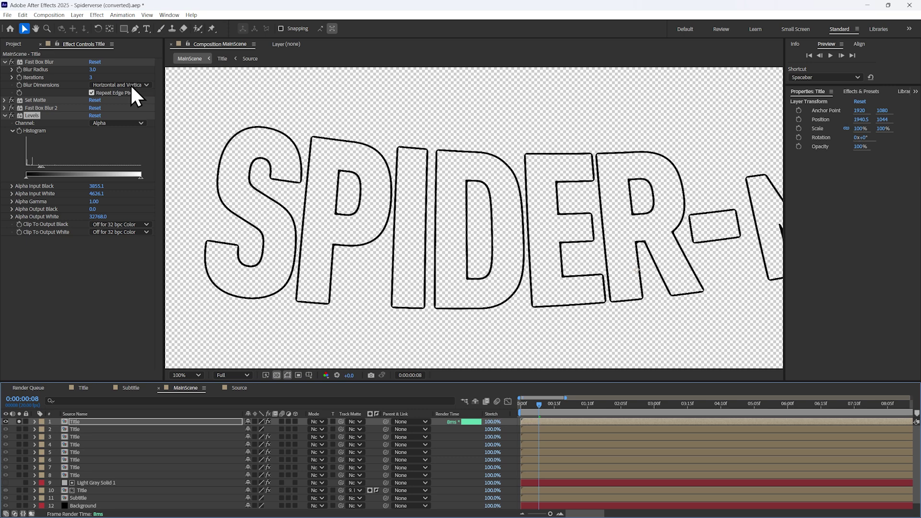
pyautogui.click(77, 15)
pyautogui.moveTo(96, 22)
pyautogui.click(249, 34)
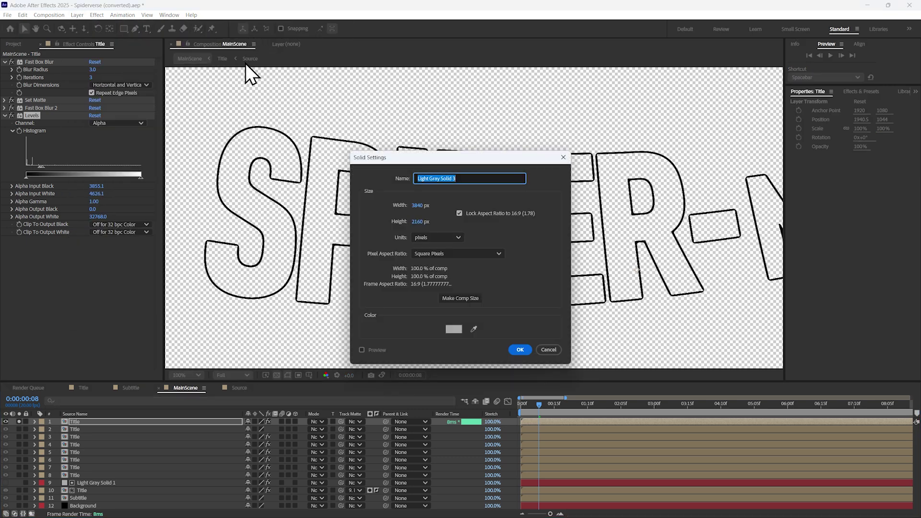
pyautogui.click(523, 351)
# Add a Gradient Ramp to the new solid with a hard horizontal split, from 1920, 1056 to 1920, 1058
pyautogui.rightClick(63, 88)
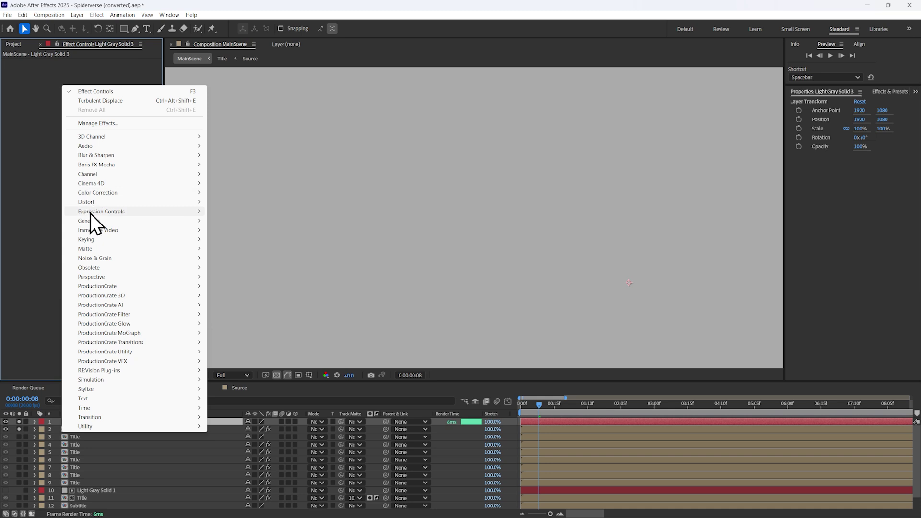
pyautogui.moveTo(137, 218)
pyautogui.click(237, 378)
pyautogui.scroll(-2, 451, 200)
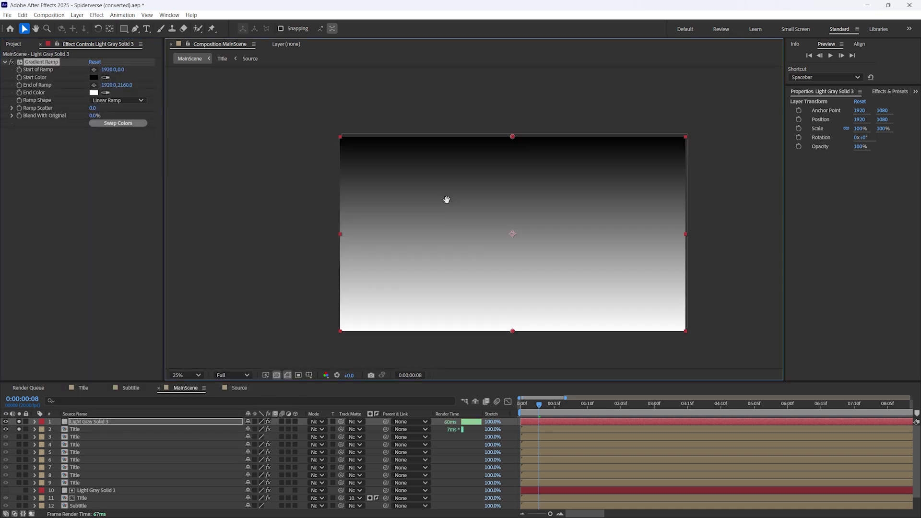
pyautogui.moveTo(473, 121); pyautogui.dragTo(452, 222)
pyautogui.scroll(8, 474, 220)
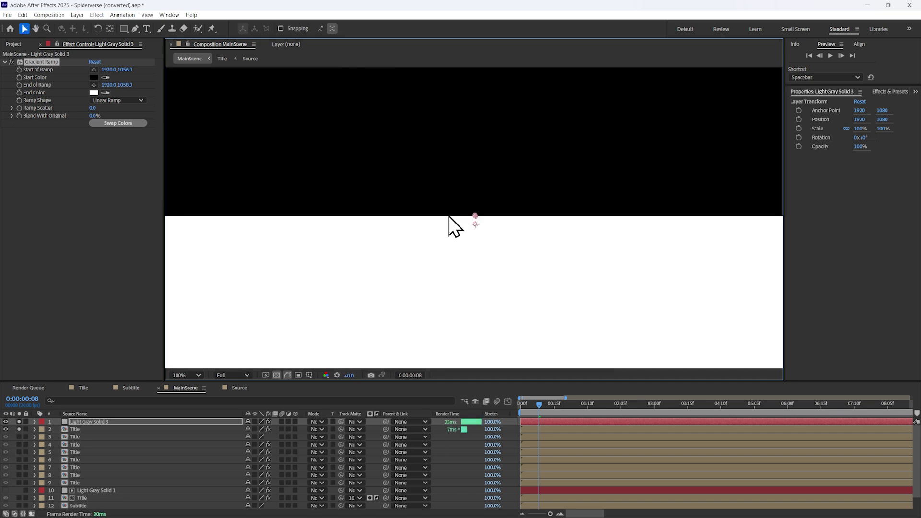
# Set the Gradient Ramp's start color to golden orange and its end color to red
pyautogui.rightClick(43, 150)
pyautogui.click(42, 149)
pyautogui.click(93, 78)
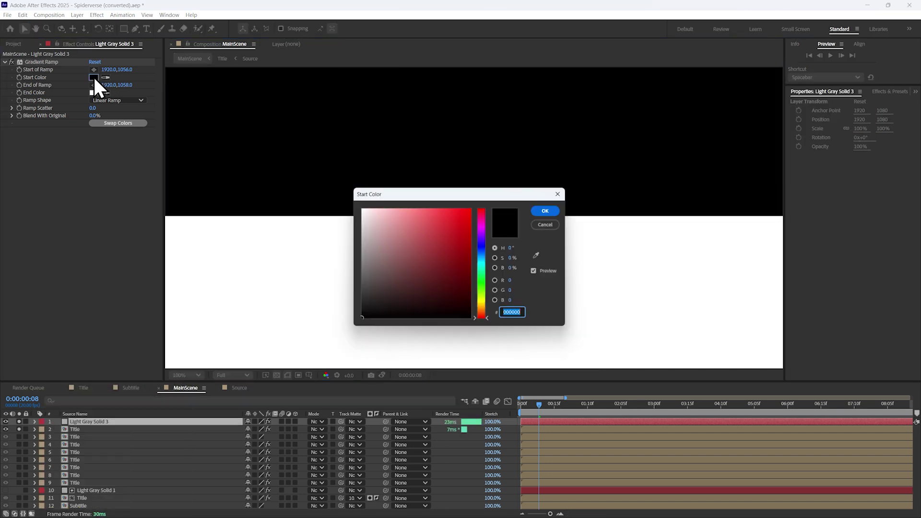
pyautogui.moveTo(459, 279); pyautogui.dragTo(459, 214)
pyautogui.click(551, 209)
pyautogui.click(94, 92)
pyautogui.click(483, 315)
pyautogui.moveTo(451, 283); pyautogui.dragTo(463, 232)
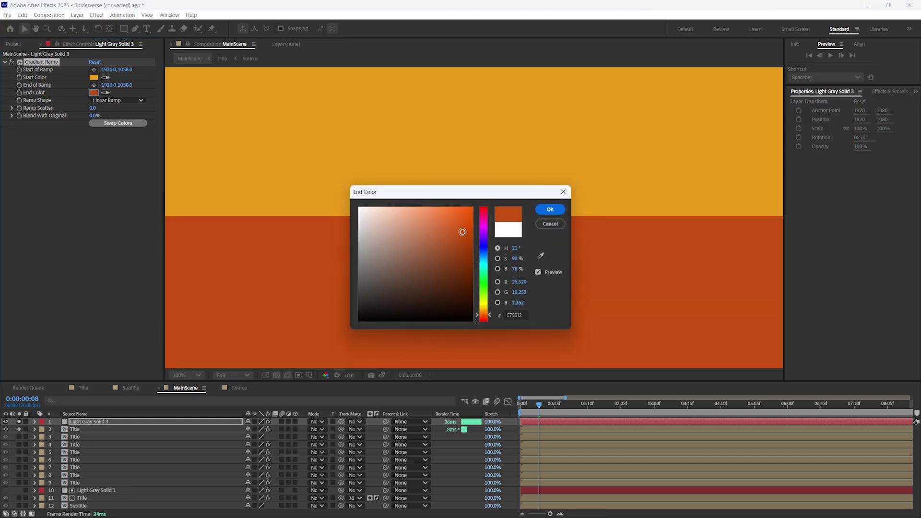
pyautogui.click(486, 319)
pyautogui.click(547, 209)
# Add a Turbulent Displace effect to the gradient solid
pyautogui.rightClick(68, 149)
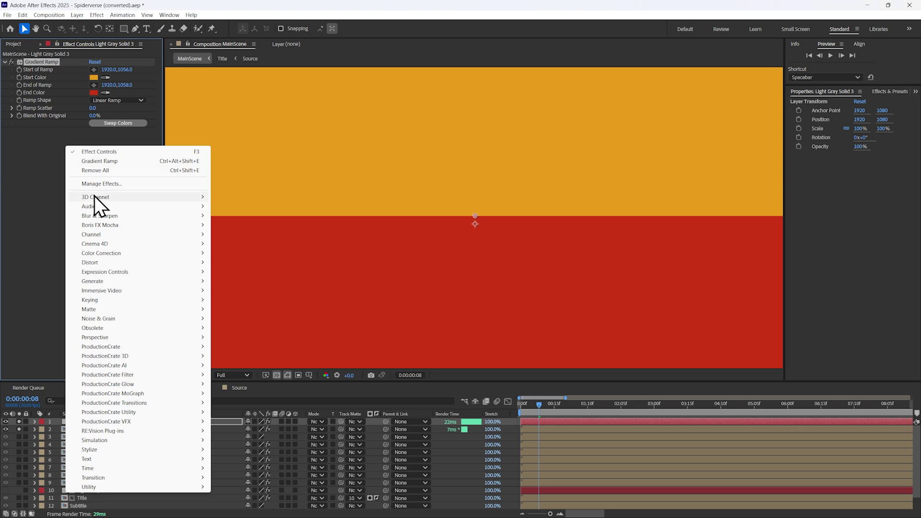
pyautogui.moveTo(90, 264)
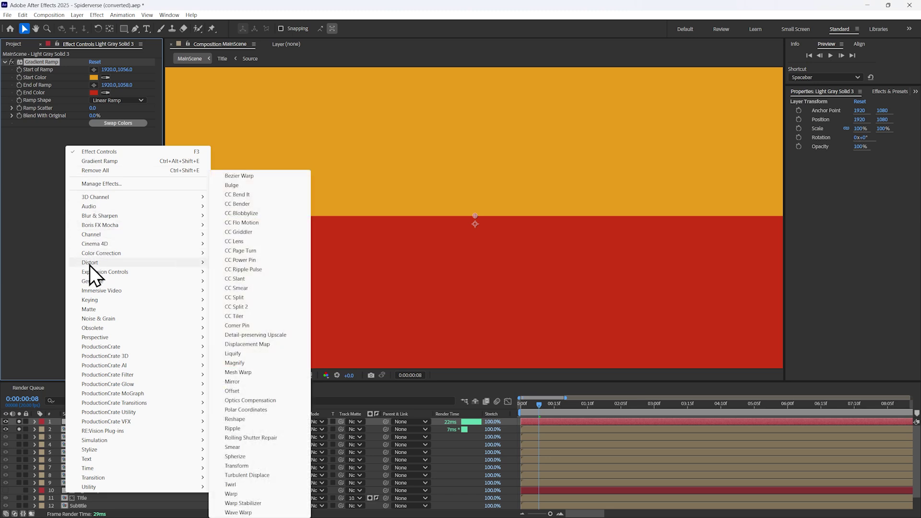
pyautogui.click(249, 475)
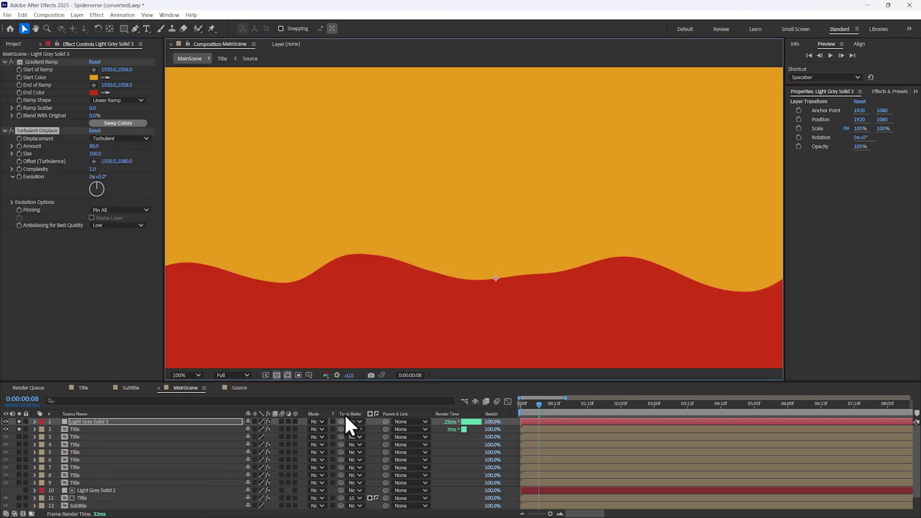
# Use the outline Title layer as the gradient solid's track matte and turn off the transparency grid
pyautogui.moveTo(340, 421); pyautogui.dragTo(77, 430)
pyautogui.press('space')
pyautogui.moveTo(476, 225); pyautogui.dragTo(415, 233)
pyautogui.click(266, 375)
pyautogui.press('space')
pyautogui.moveTo(358, 294); pyautogui.dragTo(448, 292)
# Raise the Gradient Ramp's points so the ramp starts at 1893, 865 and ends at 1894, 879
pyautogui.click(36, 64)
pyautogui.moveTo(526, 275); pyautogui.dragTo(515, 207)
pyautogui.moveTo(525, 276); pyautogui.dragTo(515, 212)
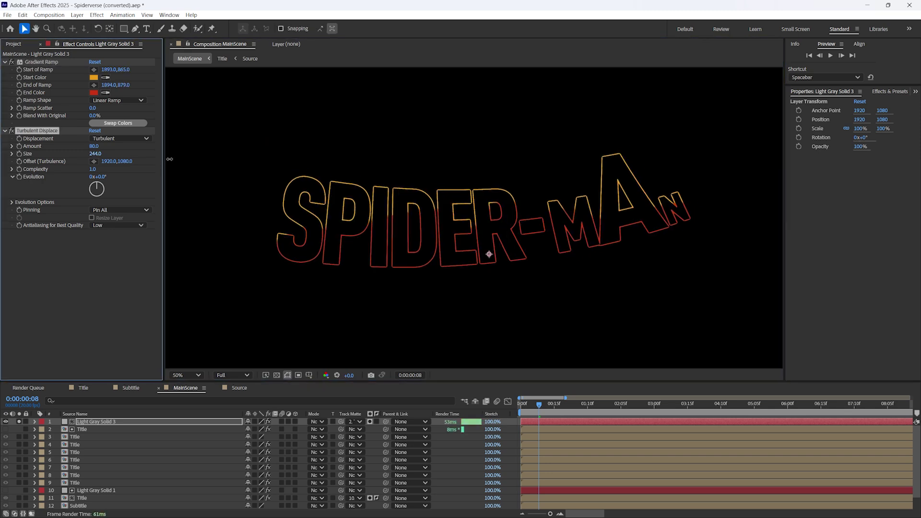
# Set the Turbulent Displace size to 341 and move the Gradient Ramp's start to 1885, 785 and its end to 1885.2, 789
pyautogui.scroll(2, 489, 192)
pyautogui.scroll(-2, 488, 206)
pyautogui.moveTo(488, 206); pyautogui.dragTo(481, 203)
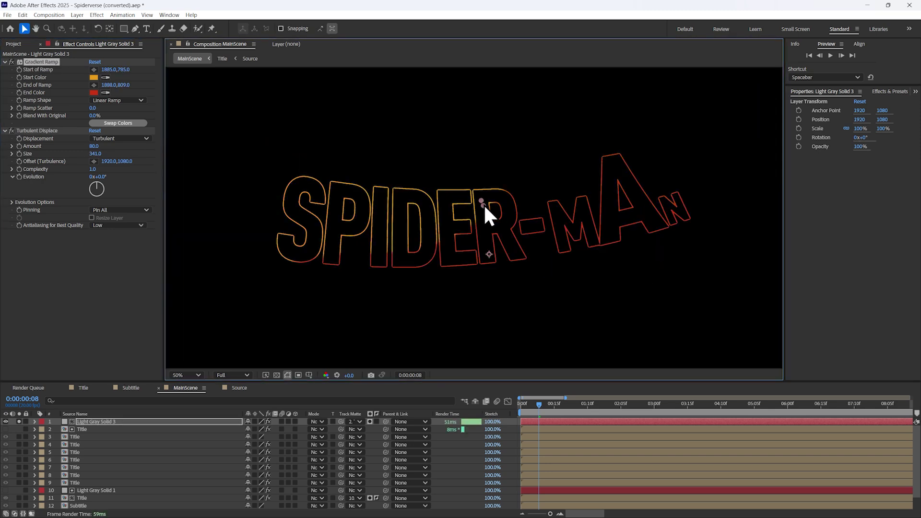
pyautogui.scroll(7, 483, 203)
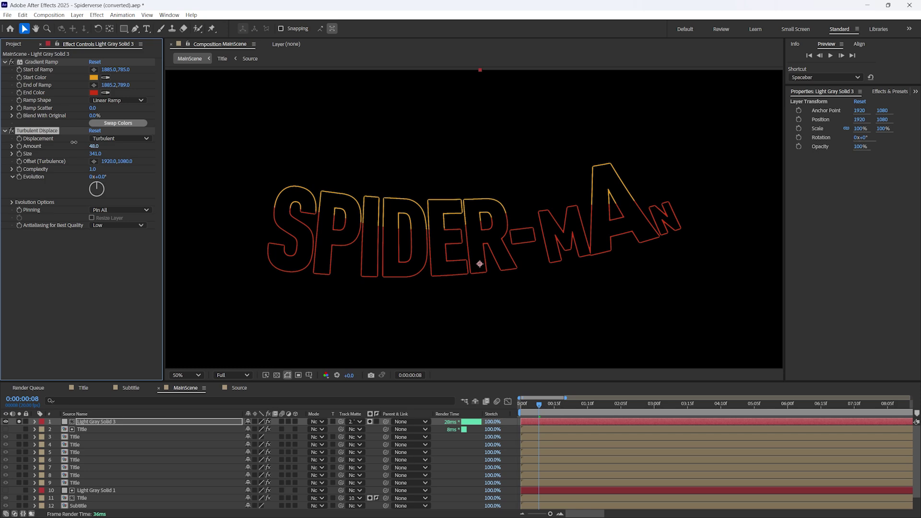
# Set the Turbulent Displace amount to 48 and unsolo the gradient solid to show the full composition
pyautogui.scroll(2, 324, 295)
pyautogui.scroll(-2, 325, 294)
pyautogui.click(20, 422)
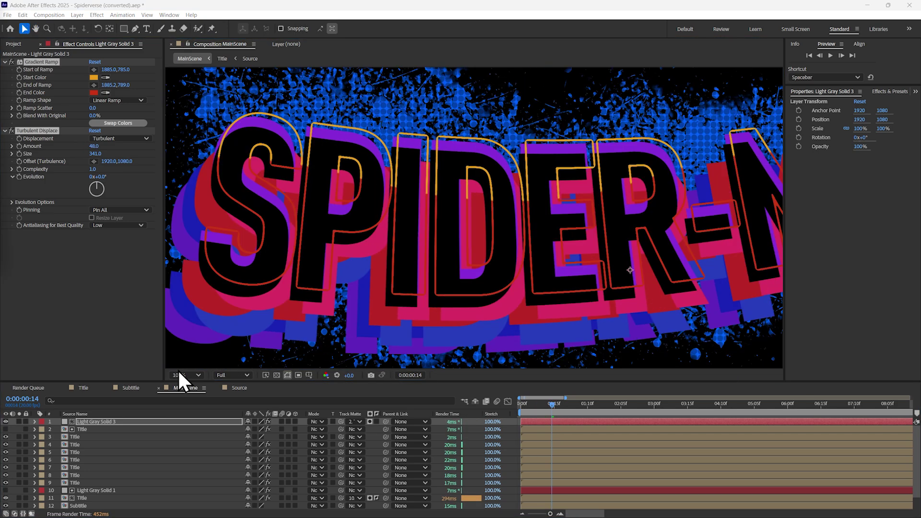
# Rename the gradient solid layer to OutlineColor
pyautogui.rightClick(99, 419)
pyautogui.click(123, 397)
pyautogui.write('OutlineColor')
pyautogui.press('Return')
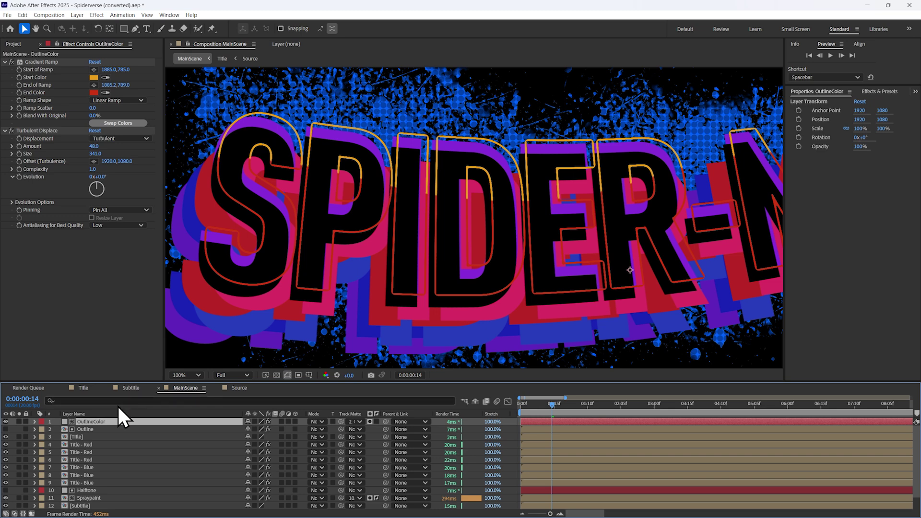
# Duplicate the OutlineColor and Outline layers together and place the copies between the red and blue title layers
pyautogui.moveTo(270, 310); pyautogui.dragTo(248, 301)
pyautogui.keyDown('ctrl'); pyautogui.click(97, 427); pyautogui.keyUp('ctrl')
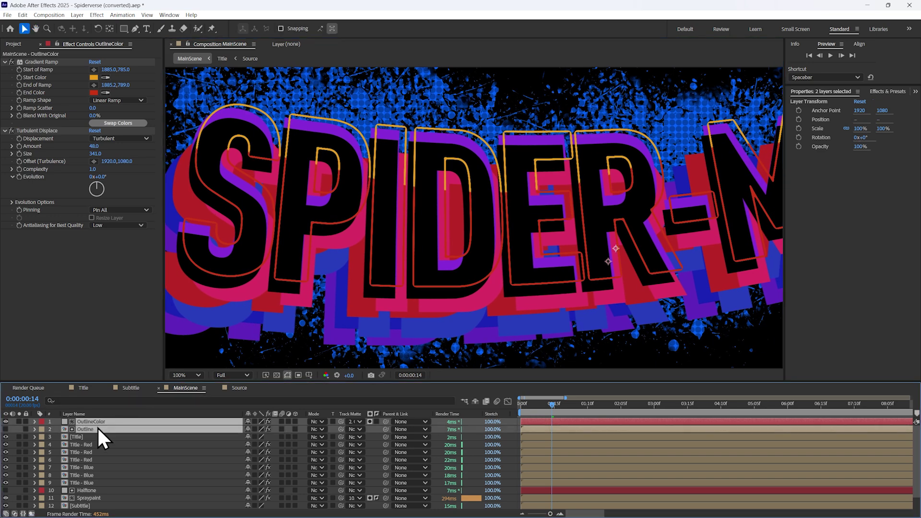
pyautogui.hotkey('ctrl', 'd')
pyautogui.moveTo(95, 438); pyautogui.dragTo(88, 465)
pyautogui.scroll(1, 376, 276)
pyautogui.click(98, 470)
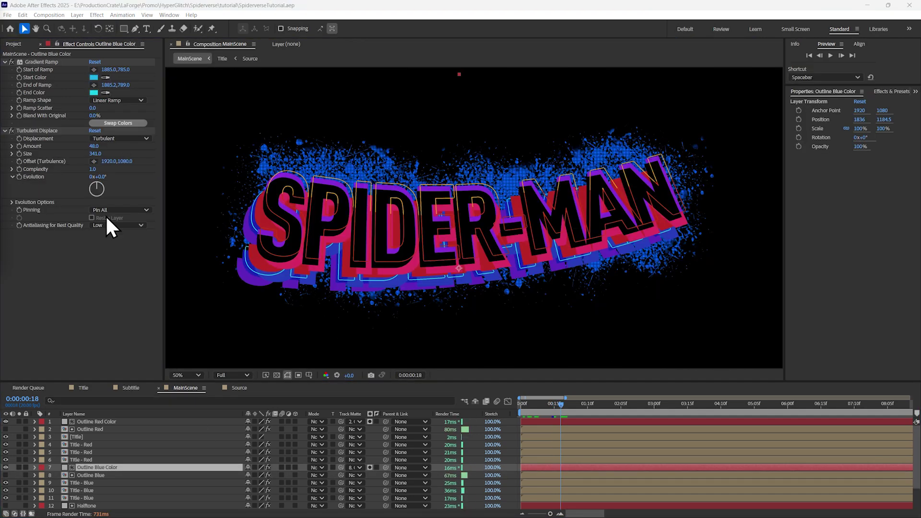
# Duplicate the Halftone layer and place the copy directly above the lowest Title - Blue layer
pyautogui.scroll(2, 397, 278)
pyautogui.scroll(-1, 82, 507)
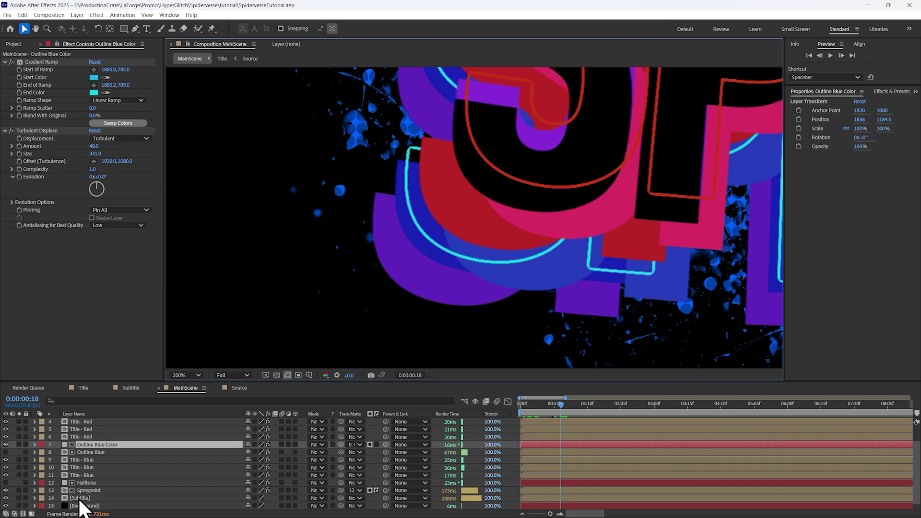
pyautogui.click(89, 482)
pyautogui.hotkey('ctrl', 'd')
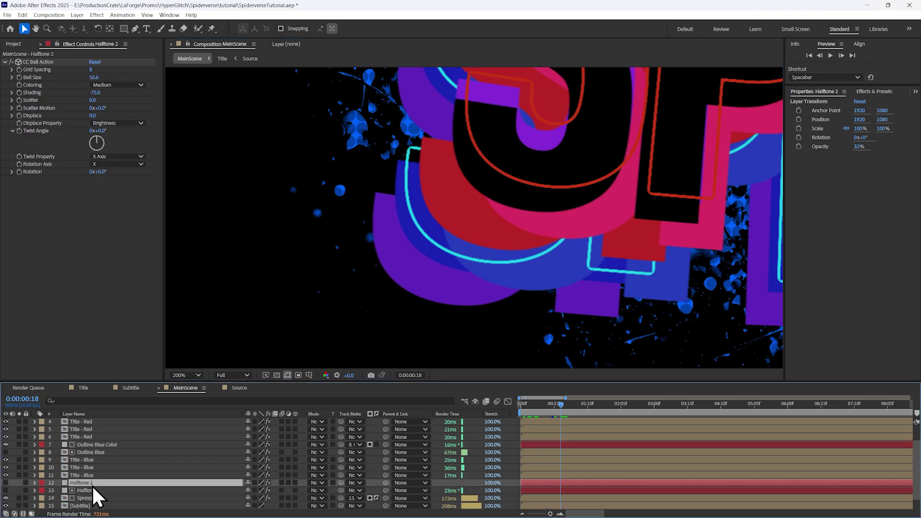
pyautogui.click(92, 476)
pyautogui.click(6, 475)
pyautogui.click(6, 475)
pyautogui.moveTo(91, 482); pyautogui.dragTo(97, 475)
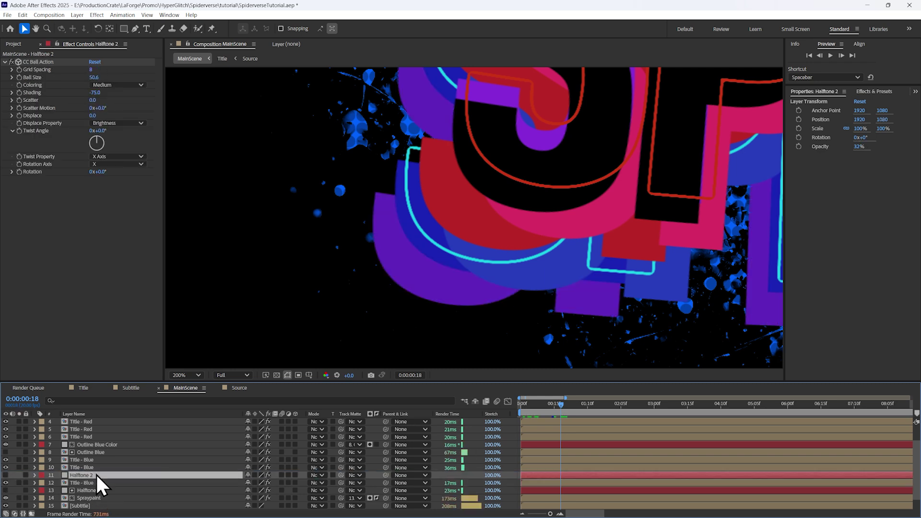
# Use Halftone 2 as the track matte of the lowest Title - Blue layer and reduce its CC Ball Action grid spacing
pyautogui.moveTo(341, 483); pyautogui.dragTo(84, 477)
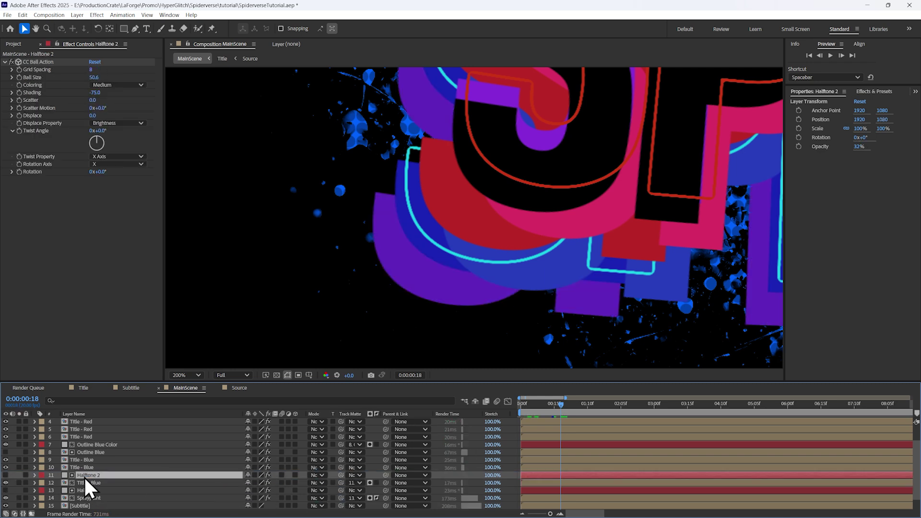
pyautogui.press('.')
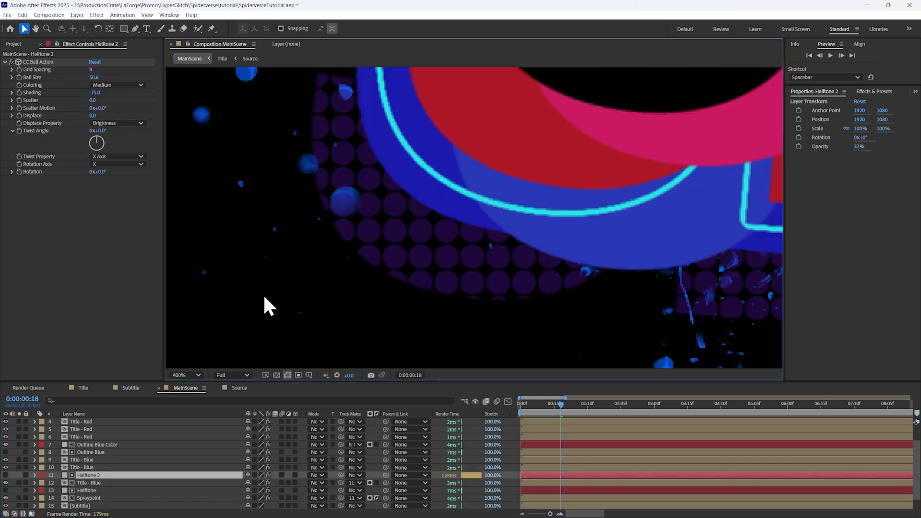
pyautogui.moveTo(91, 69); pyautogui.dragTo(87, 463)
# Duplicate Halftone 2 as the track matte for the next Title - Blue layer up, with a grid spacing of 4, and show its opacity
pyautogui.click(84, 476)
pyautogui.hotkey('ctrl', 'd')
pyautogui.moveTo(339, 475); pyautogui.dragTo(99, 469)
pyautogui.moveTo(95, 77); pyautogui.dragTo(113, 75)
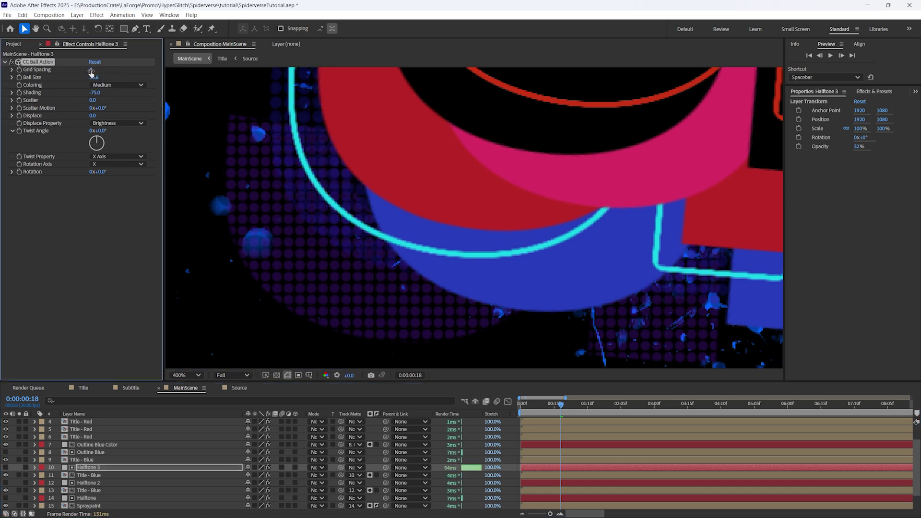
pyautogui.click(222, 490)
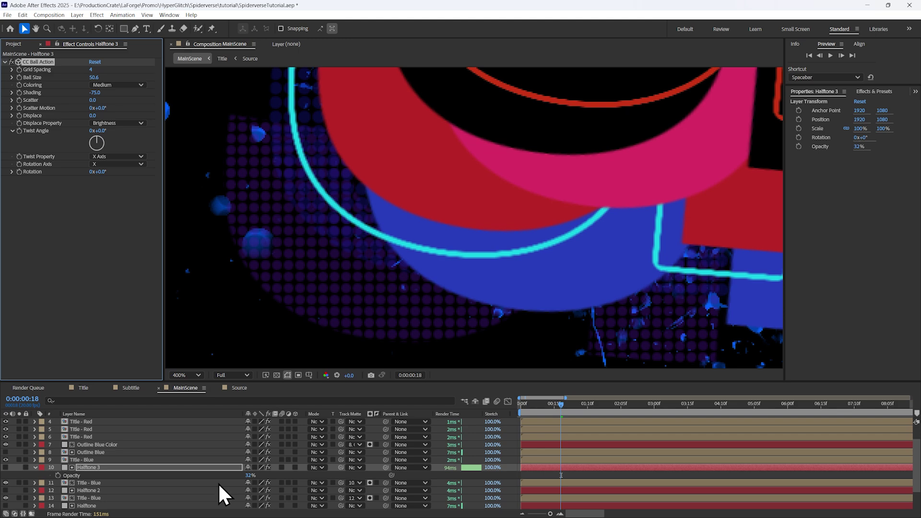
# Add a Curves effect to Halftone 2 and raise the black point of its Alpha channel to about half
pyautogui.rightClick(36, 171)
pyautogui.moveTo(96, 279)
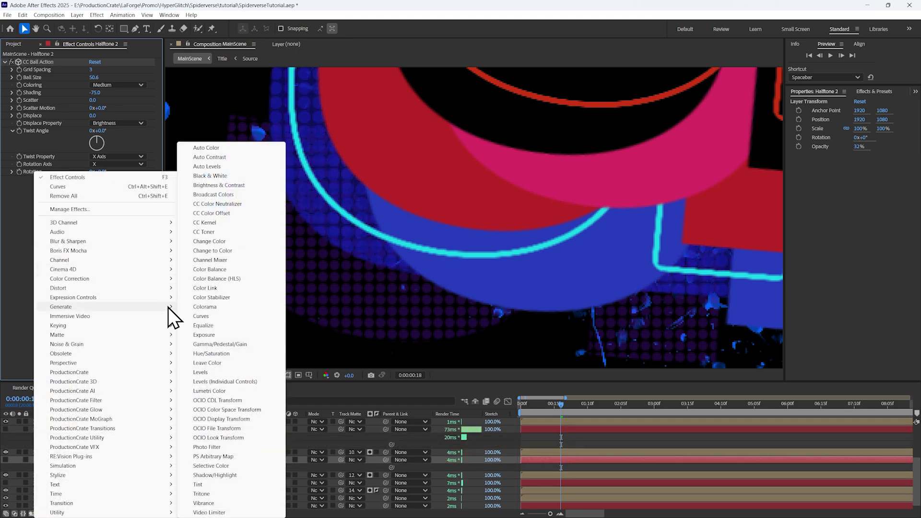
pyautogui.click(206, 322)
pyautogui.click(120, 187)
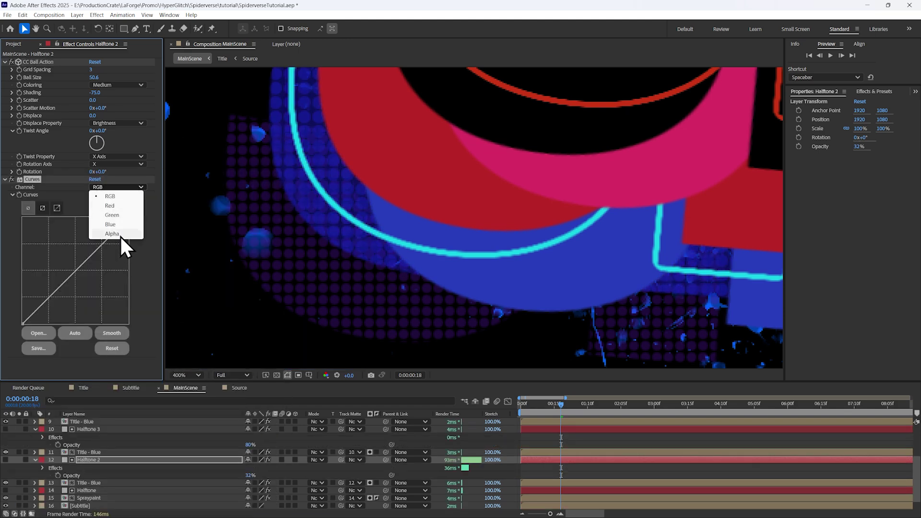
pyautogui.click(120, 235)
pyautogui.moveTo(23, 323); pyautogui.dragTo(15, 270)
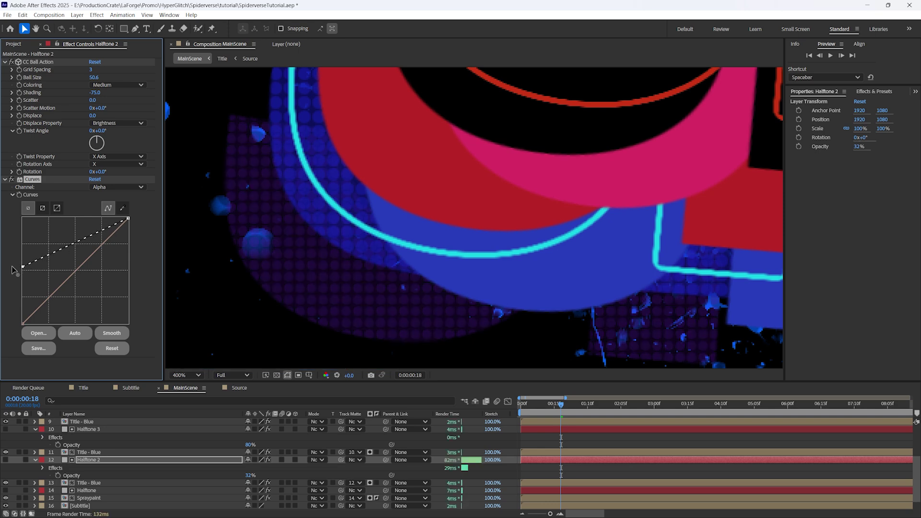
# Rotate the Halftone 2 layer to -29°
pyautogui.scroll(-5, 338, 307)
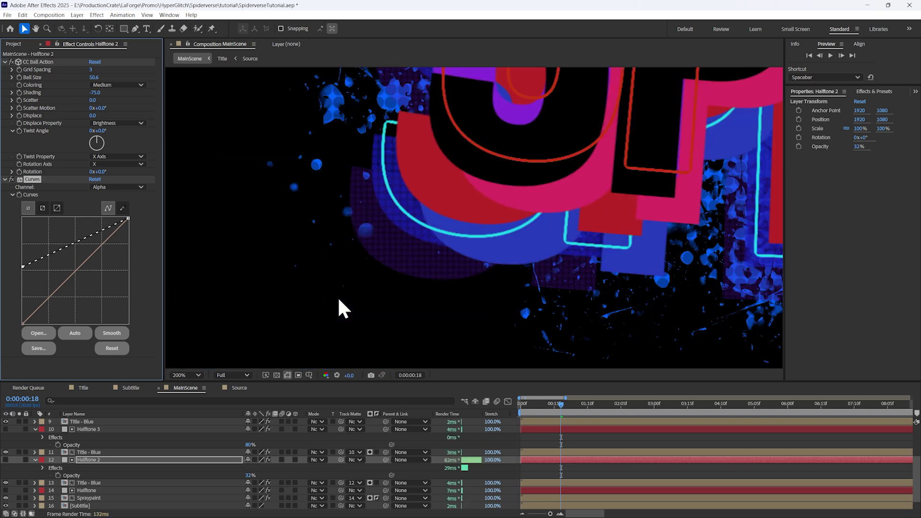
pyautogui.scroll(-2, 284, 304)
pyautogui.scroll(2, 283, 303)
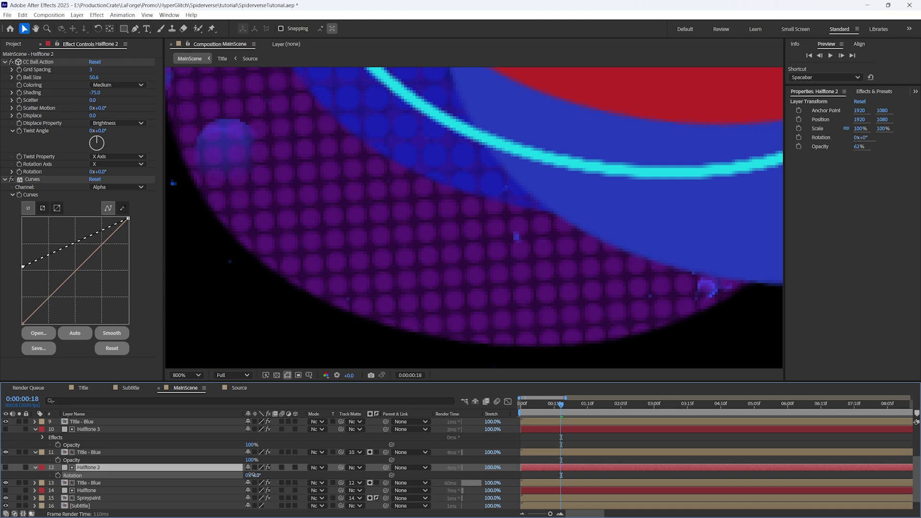
pyautogui.moveTo(245, 475); pyautogui.dragTo(243, 475)
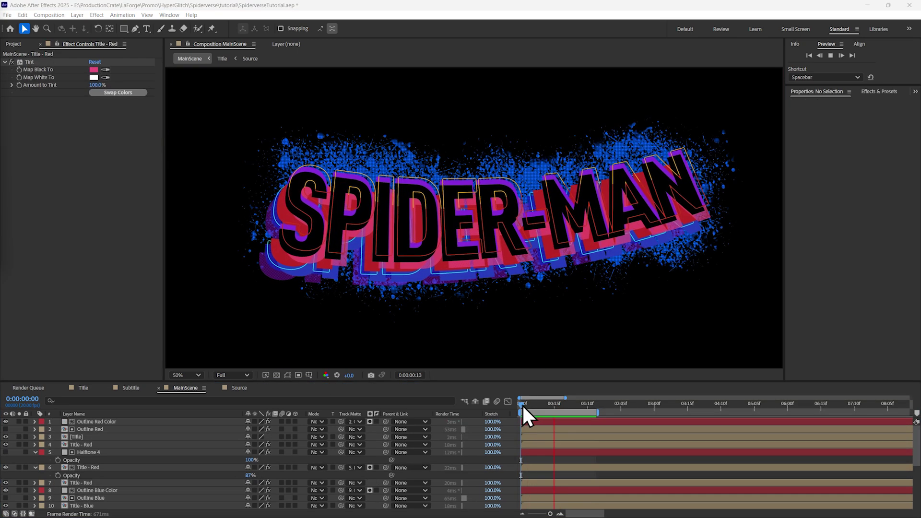
# Step frame by frame through the start of the animation to examine how the letters appear
pyautogui.moveTo(522, 404); pyautogui.dragTo(526, 405)
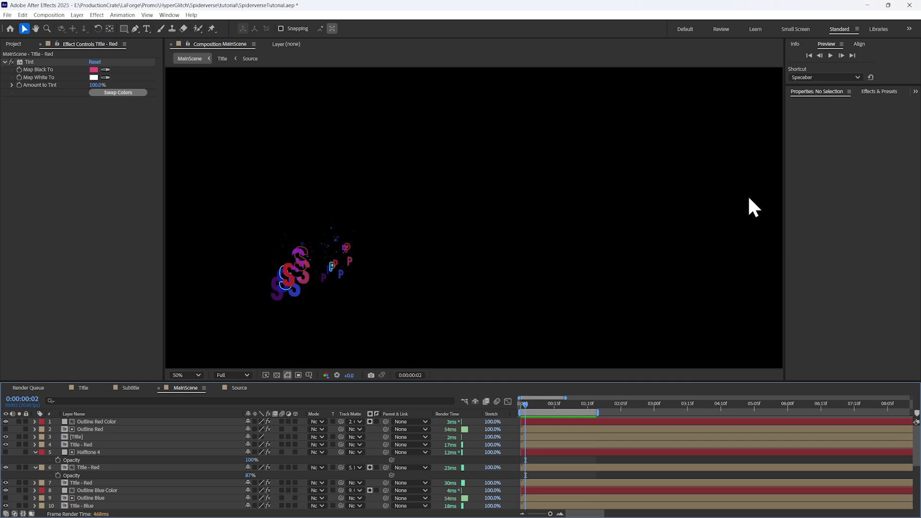
pyautogui.click(840, 54)
pyautogui.click(841, 55)
pyautogui.click(841, 54)
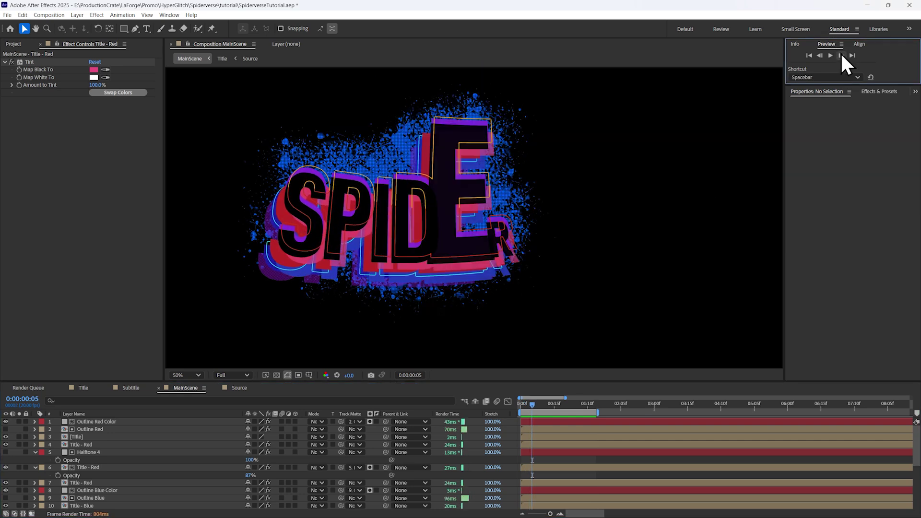
pyautogui.click(841, 54)
pyautogui.click(840, 54)
pyautogui.click(841, 55)
pyautogui.scroll(2, 638, 219)
pyautogui.click(820, 55)
# Examine the layered colors, outlines and halftone texture of the letters up close in the early frames
pyautogui.moveTo(714, 107); pyautogui.dragTo(473, 226)
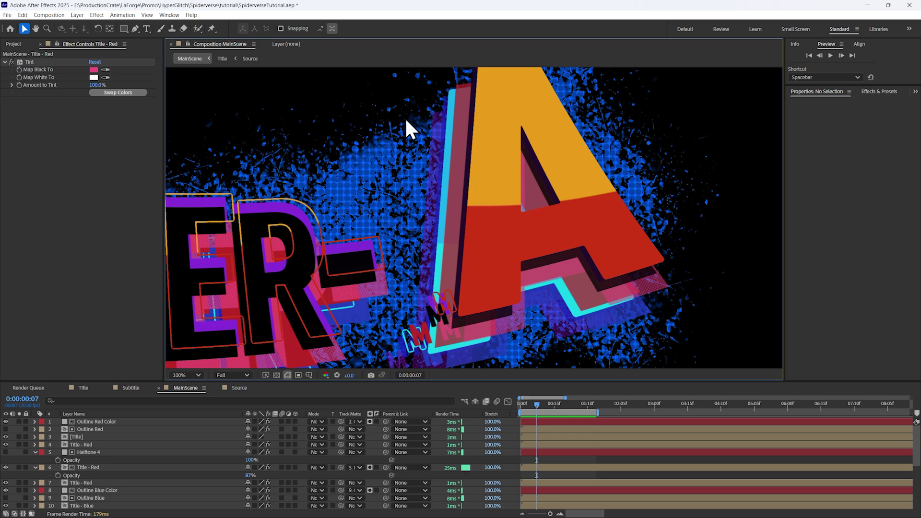
pyautogui.scroll(-2, 407, 297)
pyautogui.moveTo(407, 296); pyautogui.dragTo(485, 269)
pyautogui.scroll(2, 486, 269)
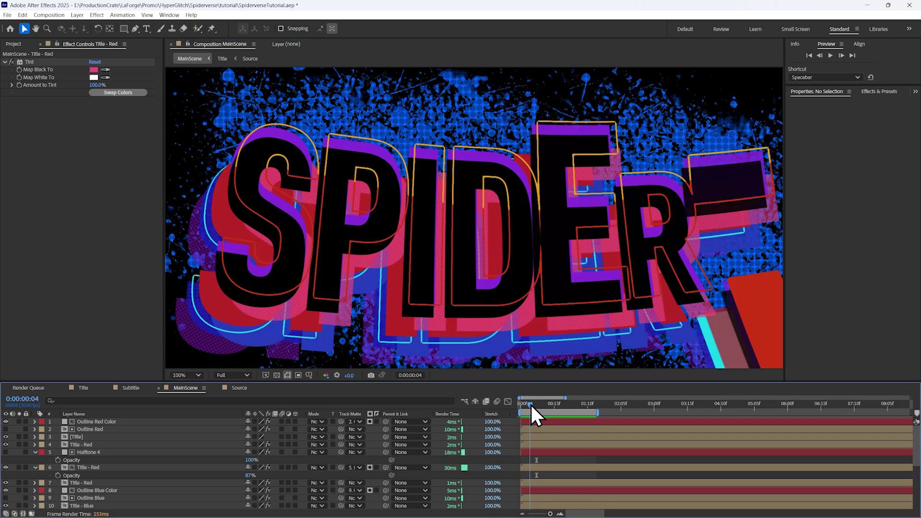
pyautogui.click(525, 404)
pyautogui.moveTo(526, 404); pyautogui.dragTo(527, 404)
pyautogui.moveTo(409, 246); pyautogui.dragTo(617, 128)
pyautogui.scroll(2, 384, 243)
pyautogui.moveTo(570, 260); pyautogui.dragTo(363, 327)
pyautogui.scroll(-5, 479, 259)
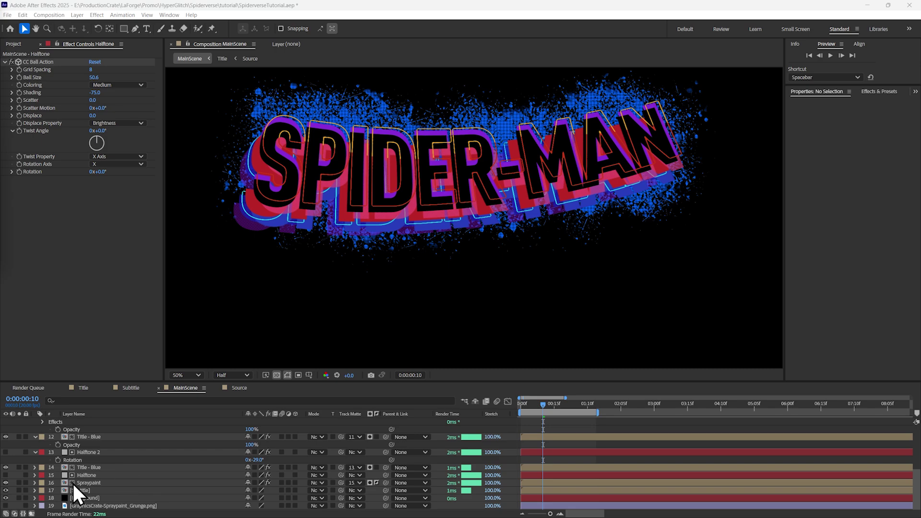
# Hide the Background layer and turn off the transparency grid behind the subtitle
pyautogui.click(7, 499)
pyautogui.moveTo(390, 272); pyautogui.dragTo(400, 243)
pyautogui.scroll(1, 401, 244)
pyautogui.click(398, 259)
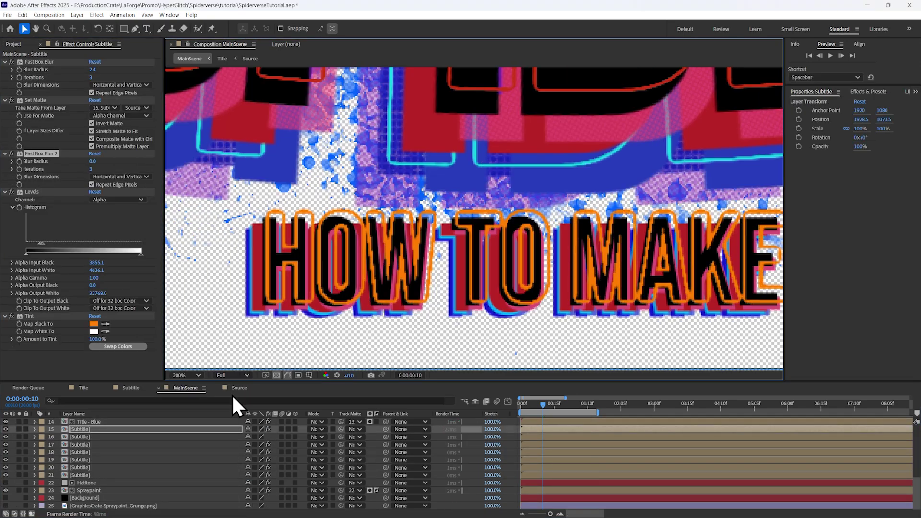
pyautogui.click(288, 375)
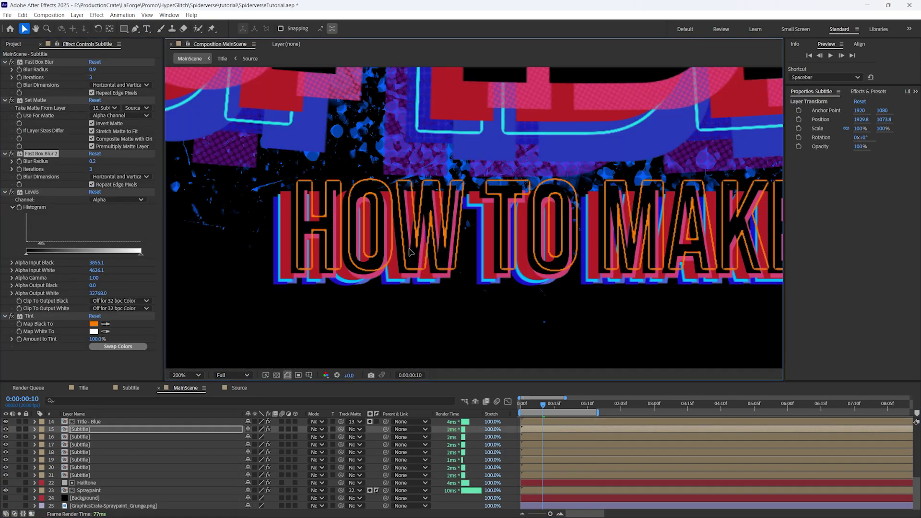
pyautogui.scroll(2, 349, 297)
pyautogui.scroll(-3, 349, 297)
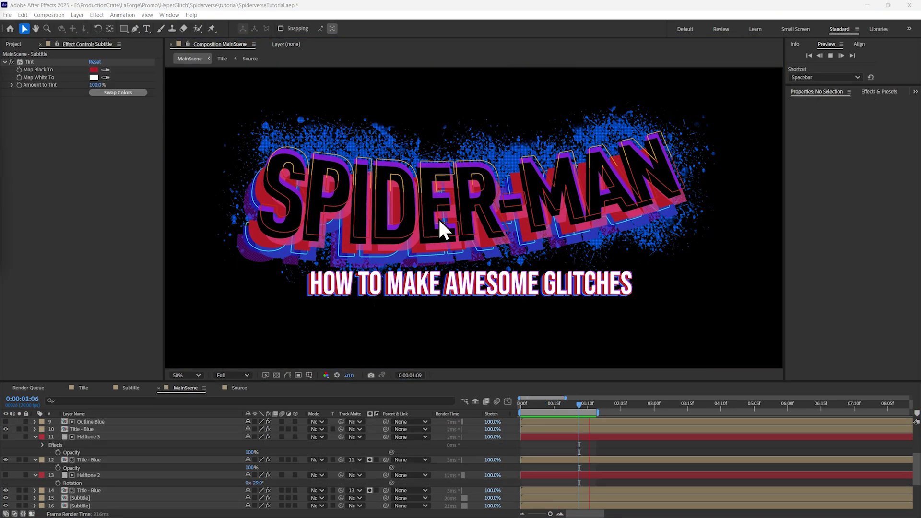
# Select the topmost Title - Blue layer and switch its visibility off and on to identify its offset copy
pyautogui.scroll(4, 433, 240)
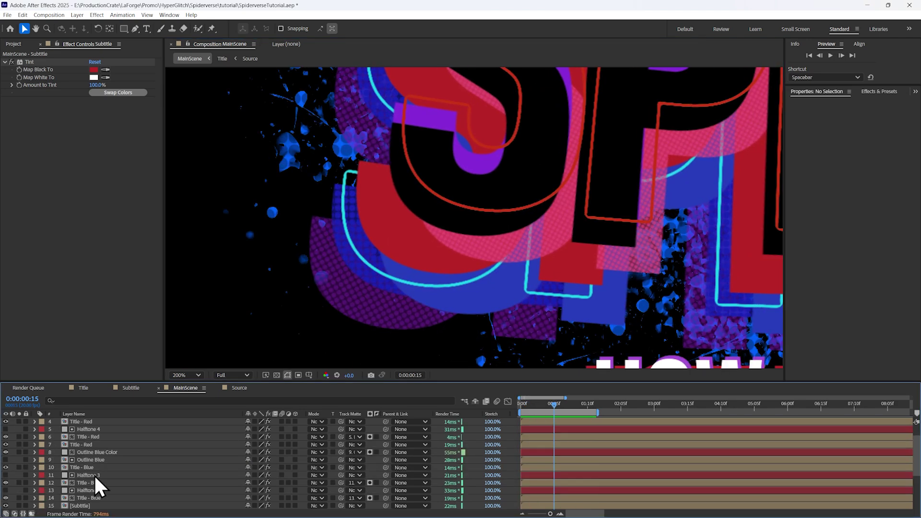
pyautogui.click(89, 476)
pyautogui.click(83, 468)
pyautogui.click(5, 468)
pyautogui.click(6, 468)
pyautogui.click(5, 467)
pyautogui.click(6, 468)
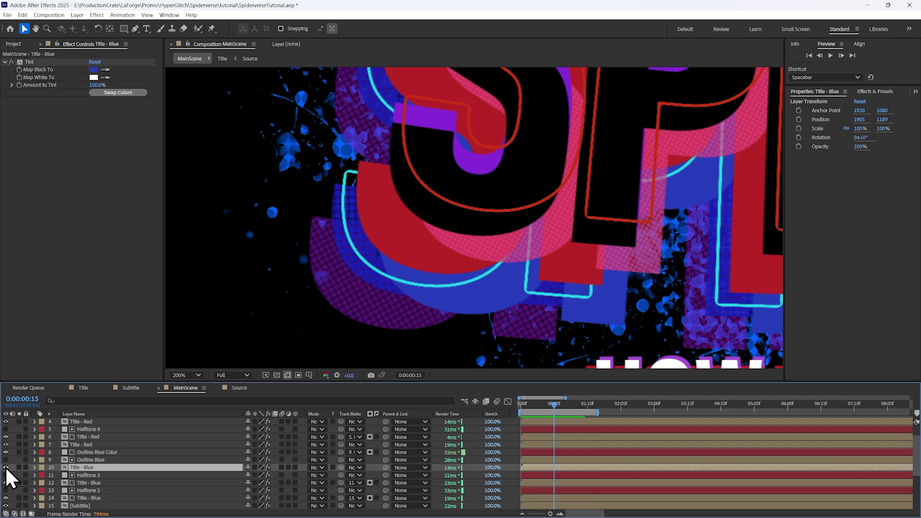
# Add the expression wiggle(1.2, 20) to the position of the topmost Title - Blue layer
pyautogui.scroll(2, 402, 223)
pyautogui.moveTo(424, 255); pyautogui.dragTo(426, 273)
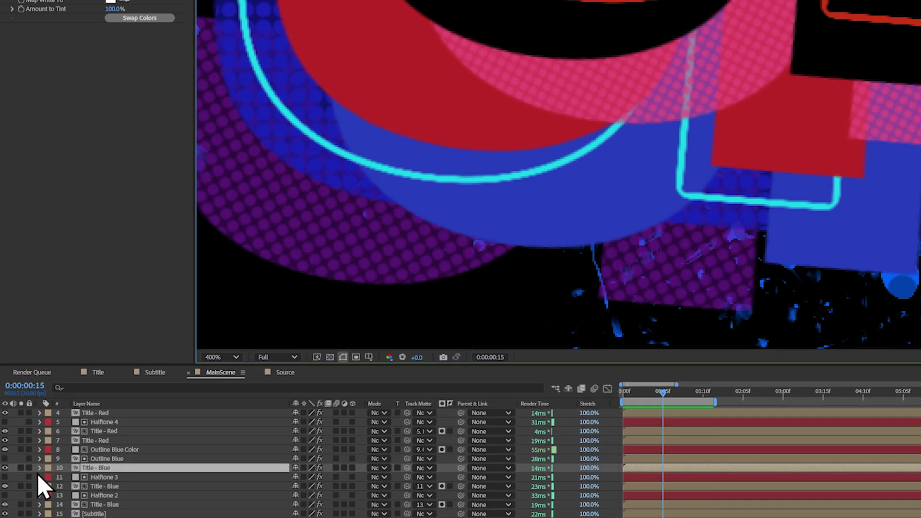
pyautogui.press('p')
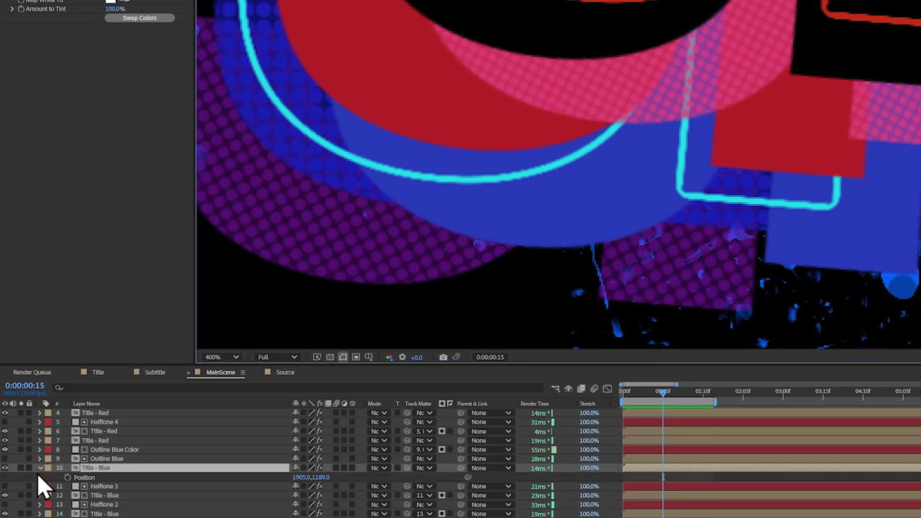
pyautogui.keyDown('alt'); pyautogui.click(67, 478); pyautogui.keyUp('alt')
pyautogui.write('wiggle()')
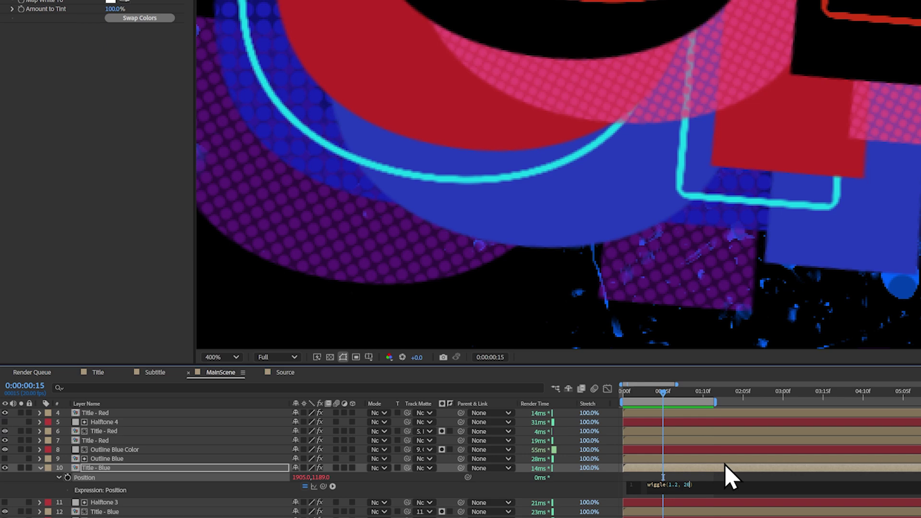
pyautogui.click(679, 476)
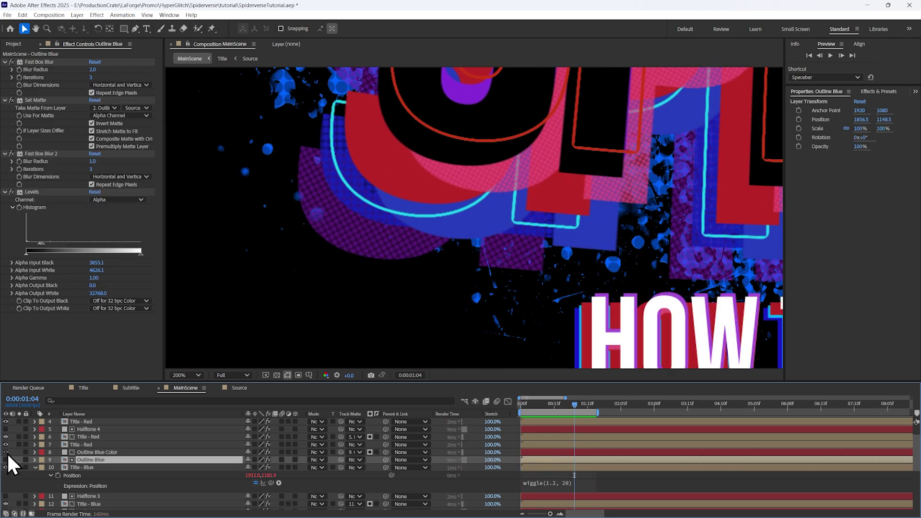
# Add the expression wiggle(0.9, 15) to the position of the Outline Blue layer
pyautogui.press('p')
pyautogui.keyDown('alt'); pyautogui.click(58, 468); pyautogui.keyUp('alt')
pyautogui.write('wiggle(1.2, 20)')
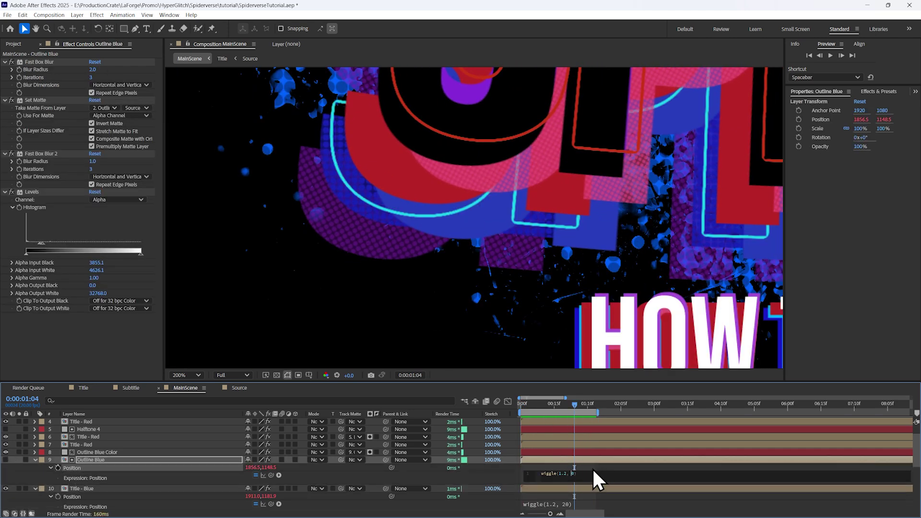
pyautogui.write('9')
pyautogui.click(128, 469)
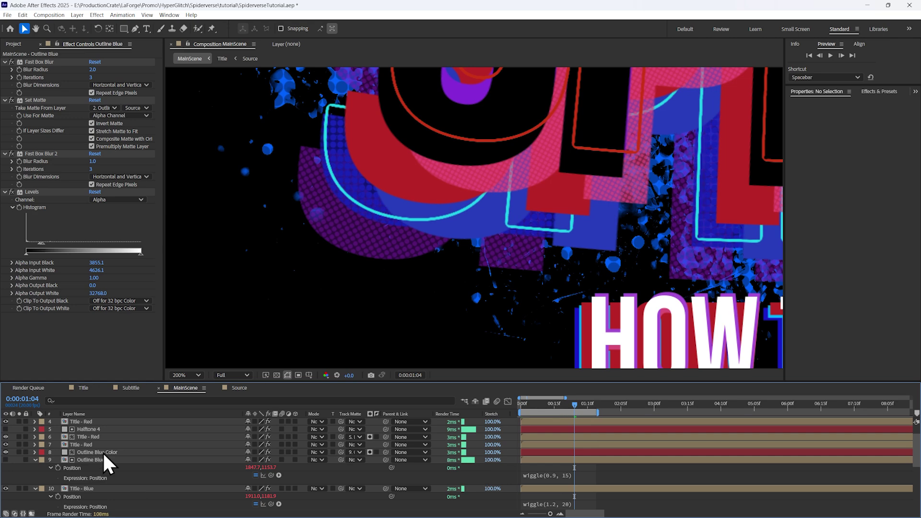
# Add the expression wiggle(0.7, 10) to the position of the lowest Title - Blue layer
pyautogui.scroll(-3, 10, 479)
pyautogui.click(91, 494)
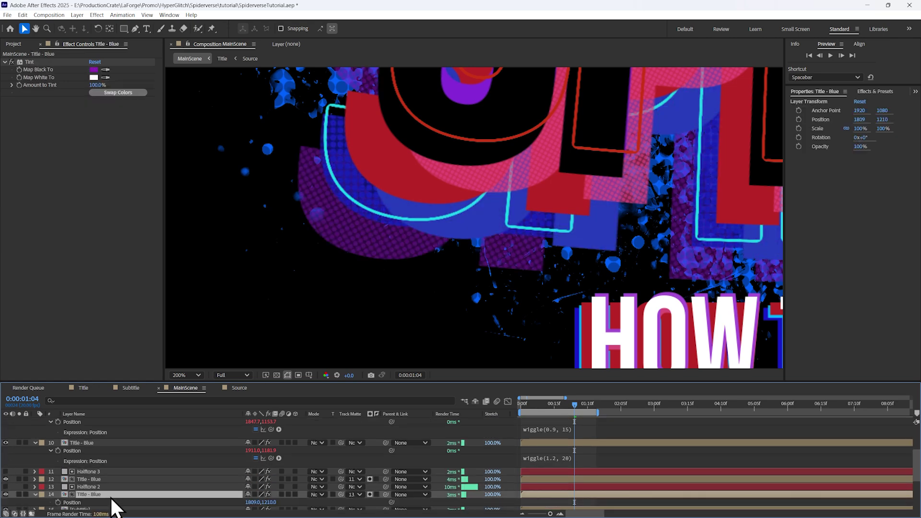
pyautogui.hotkey('ctrl', 'v')
pyautogui.click(518, 502)
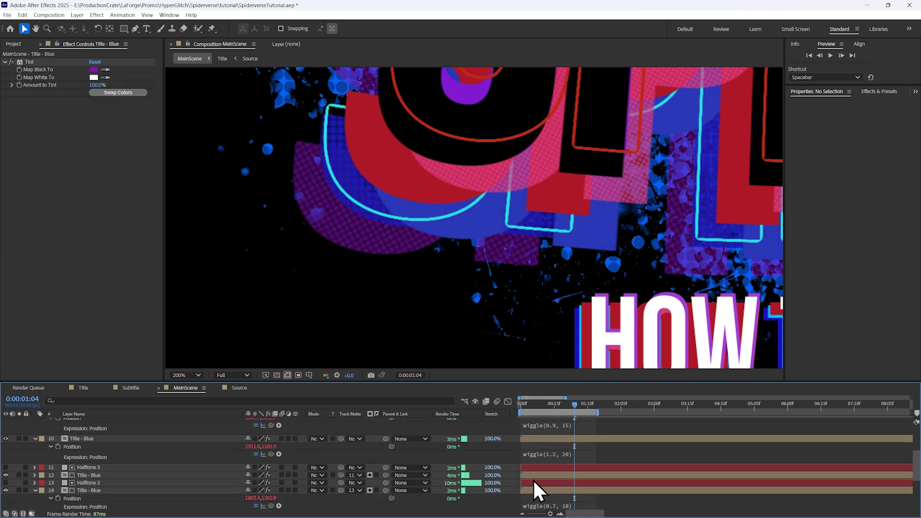
# Add the expression wiggle(0.5, 13) to the position of the Title - Red layer directly above Outline Blue Color
pyautogui.scroll(5, 9, 475)
pyautogui.press('e')
pyautogui.press('e')
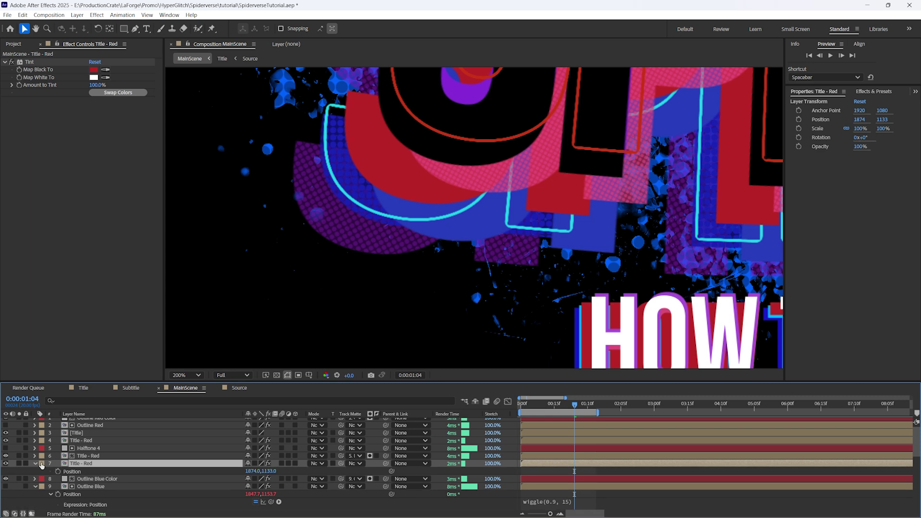
pyautogui.click(589, 482)
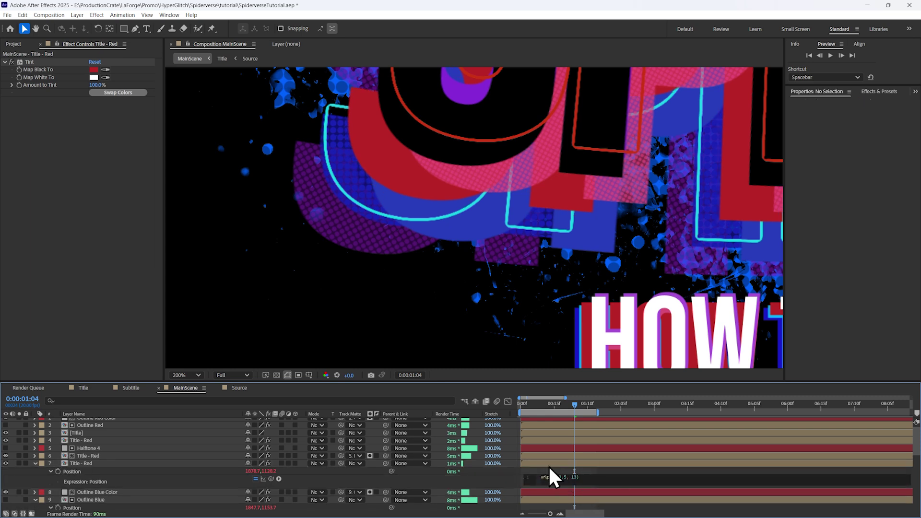
# Add the expression wiggle(0.8, 17) to the position of the Title - Red layer matted by Halftone 4
pyautogui.click(82, 456)
pyautogui.press('e')
pyautogui.press('e')
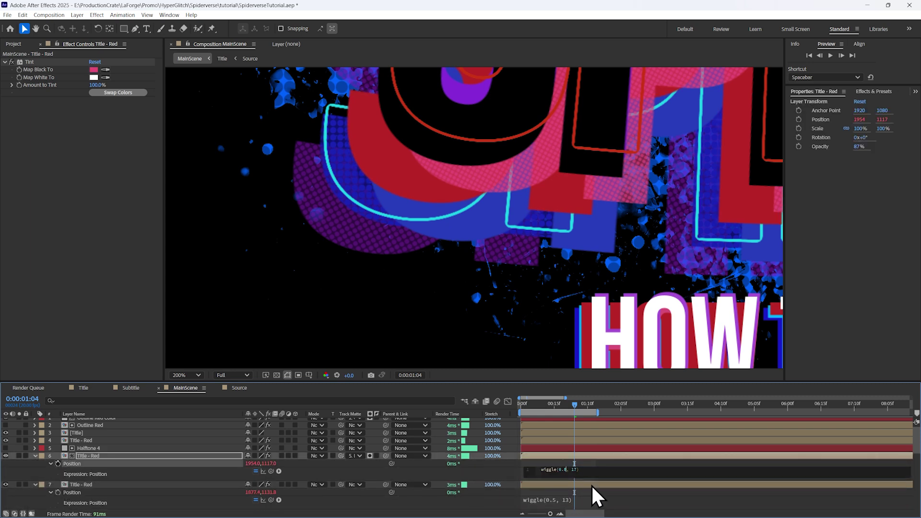
pyautogui.press('BackSpace')
pyautogui.write('8')
pyautogui.click(81, 444)
# Add the expression wiggle(0.5, 14) to the position of the Outline Red layer
pyautogui.click(5, 429)
pyautogui.click(82, 429)
pyautogui.press('e')
pyautogui.press('e')
pyautogui.click(571, 443)
pyautogui.click(605, 438)
pyautogui.scroll(-2, 379, 291)
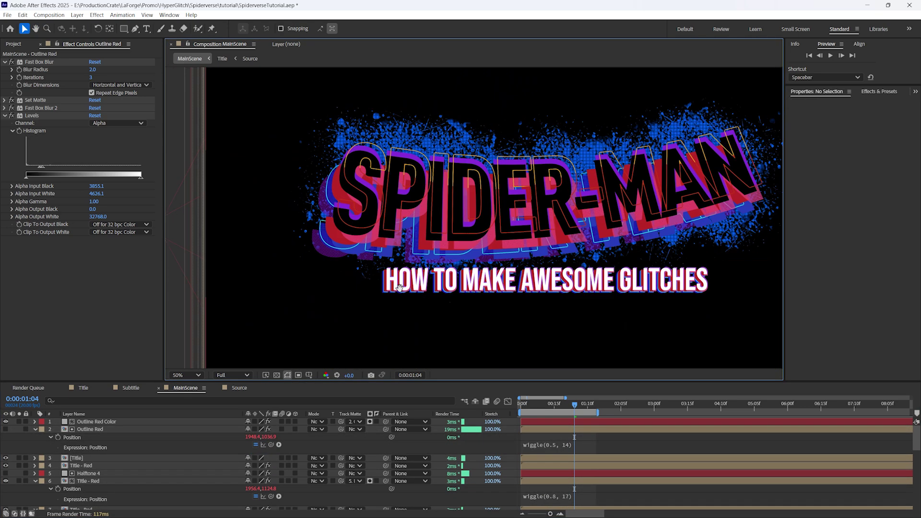
# Preview the wiggling title and subtitle up close from the first frame, shifting the work area further along the timeline
pyautogui.scroll(1, 379, 290)
pyautogui.moveTo(380, 290); pyautogui.dragTo(453, 355)
pyautogui.moveTo(545, 404); pyautogui.dragTo(517, 404)
pyautogui.click(267, 348)
pyautogui.press('space')
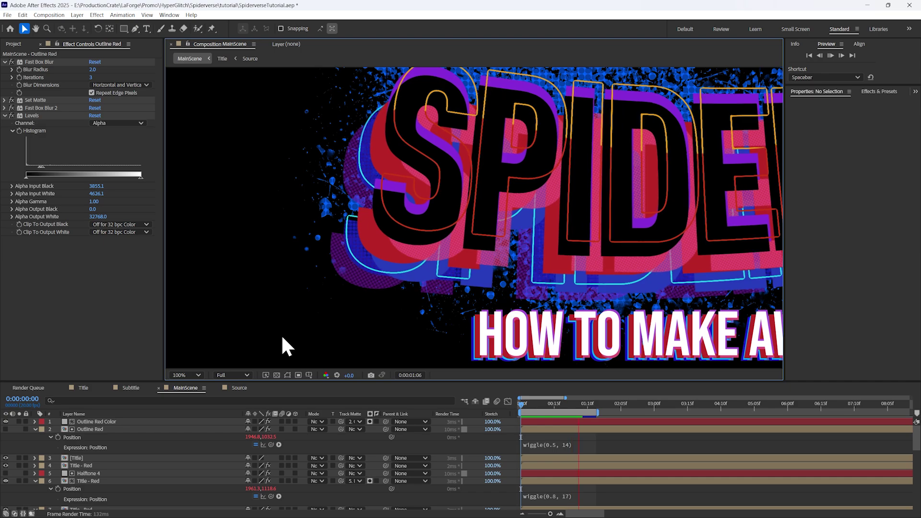
pyautogui.moveTo(530, 413); pyautogui.dragTo(568, 412)
pyautogui.scroll(1, 372, 287)
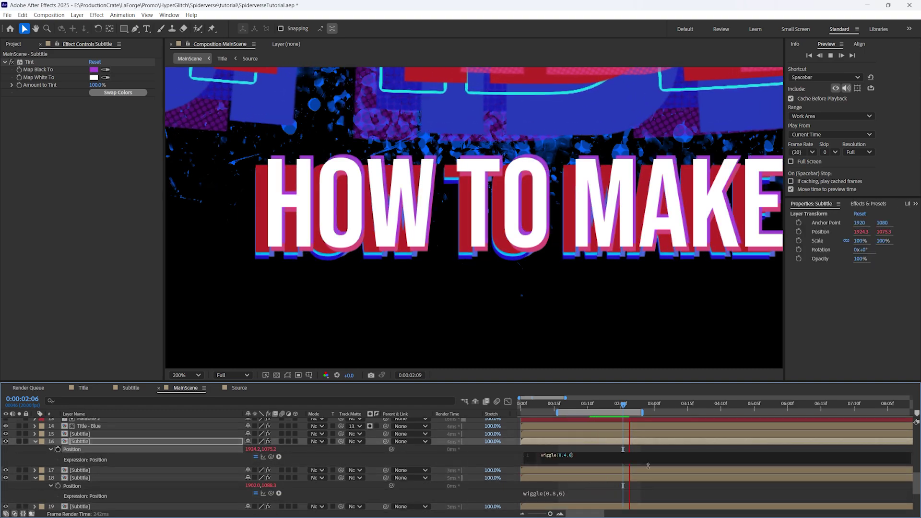
pyautogui.click(579, 405)
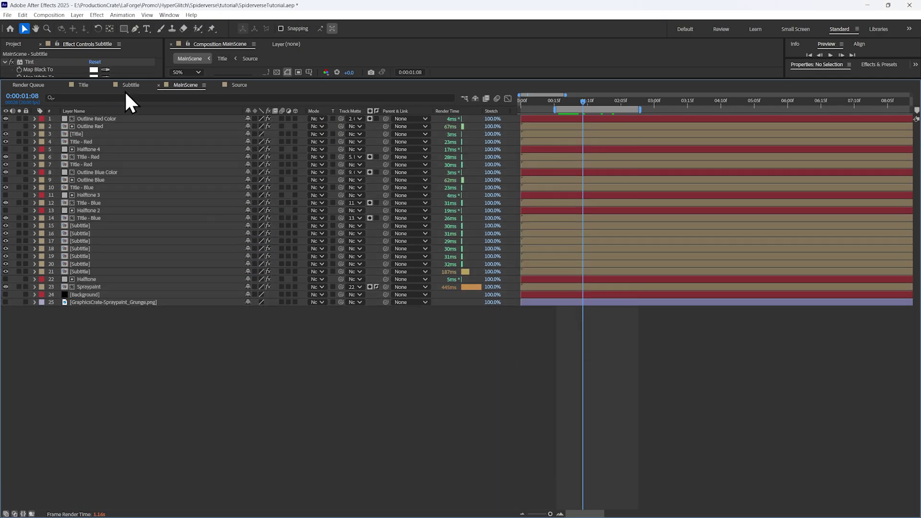
# Give all title layers, from Outline Red Color down to the lowest Title - Blue, the Red label colour
pyautogui.click(104, 119)
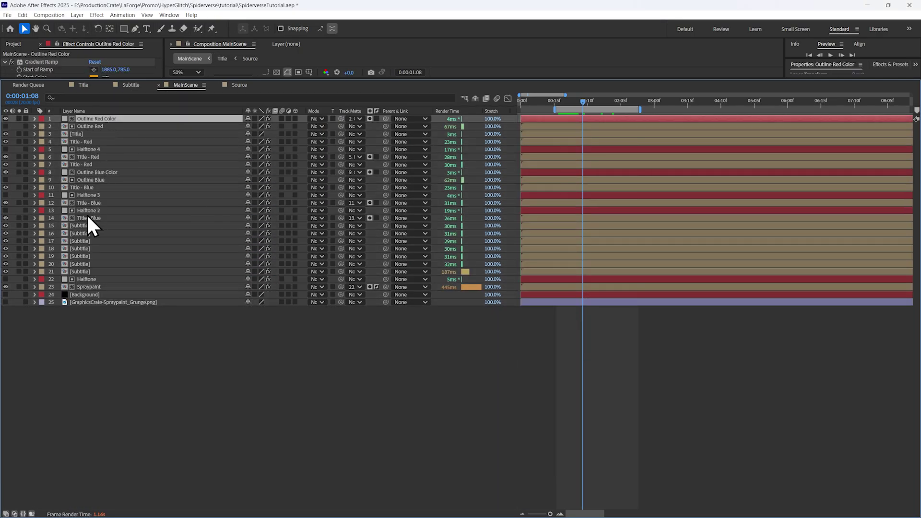
pyautogui.keyDown('shift'); pyautogui.click(67, 217); pyautogui.keyUp('shift')
pyautogui.click(42, 217)
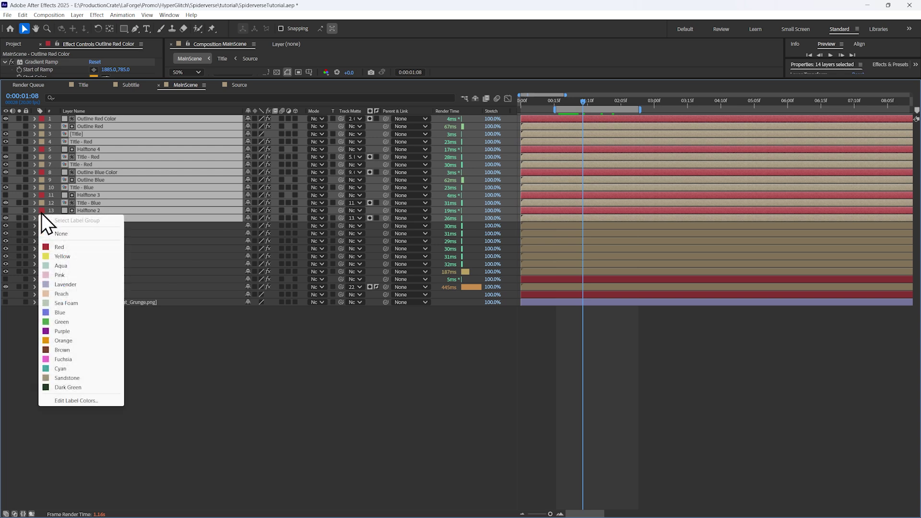
pyautogui.click(57, 242)
# Give all seven Subtitle layers the Yellow label colour
pyautogui.click(83, 224)
pyautogui.keyDown('shift'); pyautogui.click(77, 272); pyautogui.keyUp('shift')
pyautogui.click(42, 272)
pyautogui.click(68, 319)
# Give the Halftone and Spraypaint layers the Blue label colour
pyautogui.click(84, 280)
pyautogui.keyDown('shift'); pyautogui.click(65, 287); pyautogui.keyUp('shift')
pyautogui.click(41, 286)
pyautogui.click(60, 372)
pyautogui.click(126, 329)
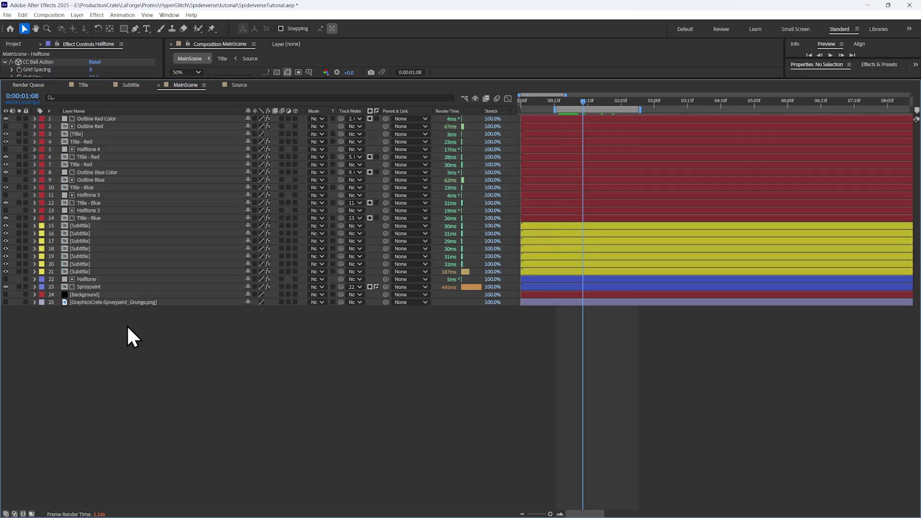
# Create a null object and parent all layers from Outline Red Color to the lowest Title - Blue to it
pyautogui.moveTo(149, 78); pyautogui.dragTo(146, 267)
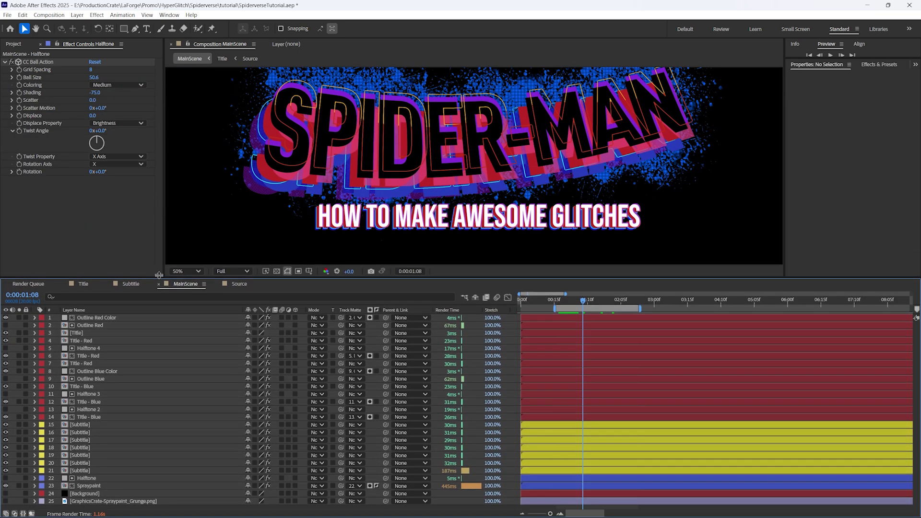
pyautogui.click(79, 15)
pyautogui.moveTo(88, 27)
pyautogui.click(248, 63)
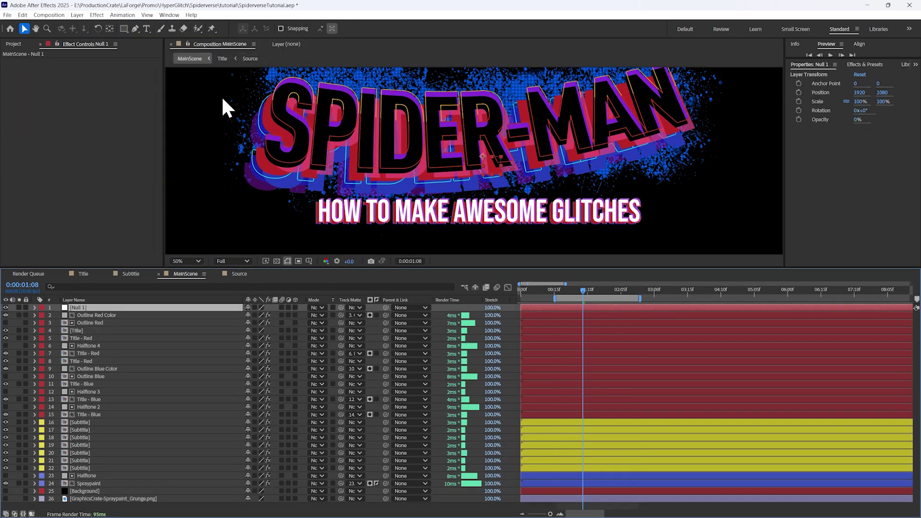
pyautogui.click(104, 313)
pyautogui.keyDown('shift'); pyautogui.click(87, 415); pyautogui.keyUp('shift')
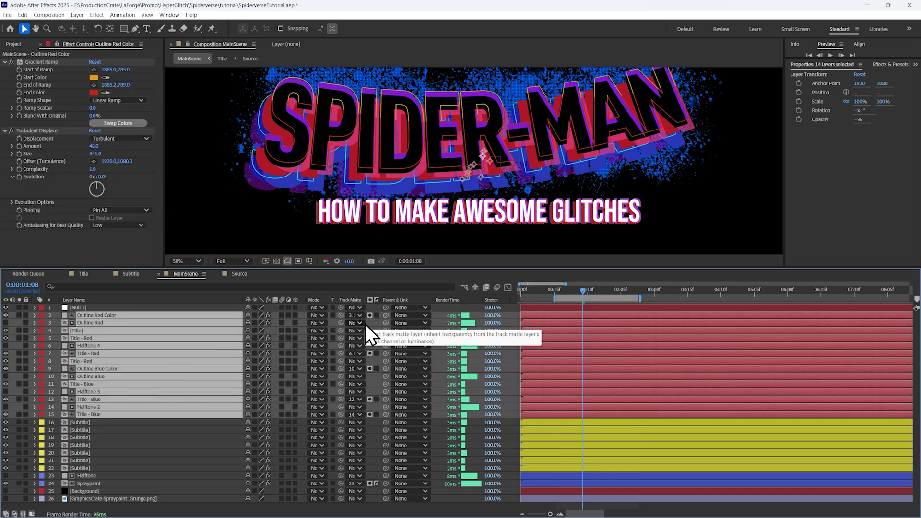
pyautogui.moveTo(385, 322); pyautogui.dragTo(182, 311)
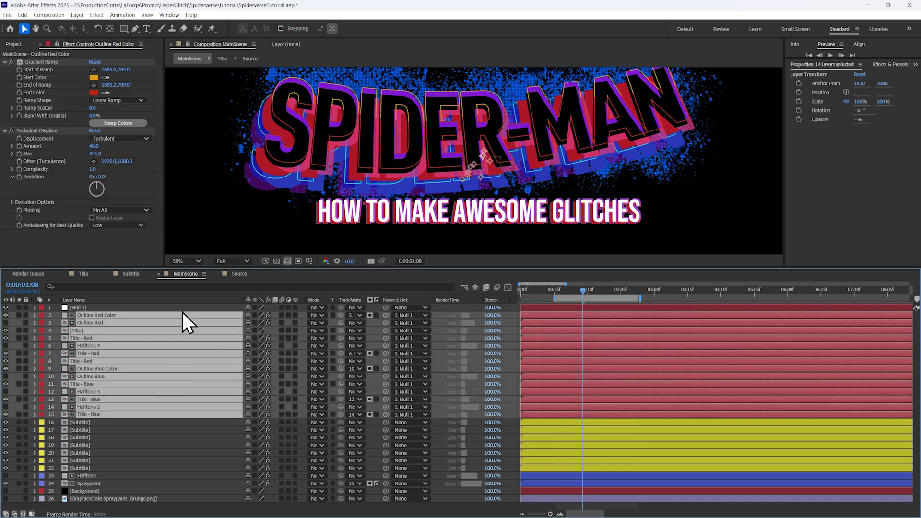
# Animate the null's scale with keyframes at 0:00:01:07 and 0:00:02:06 so the title slowly grows
pyautogui.click(182, 310)
pyautogui.press('s')
pyautogui.moveTo(280, 315); pyautogui.dragTo(218, 321)
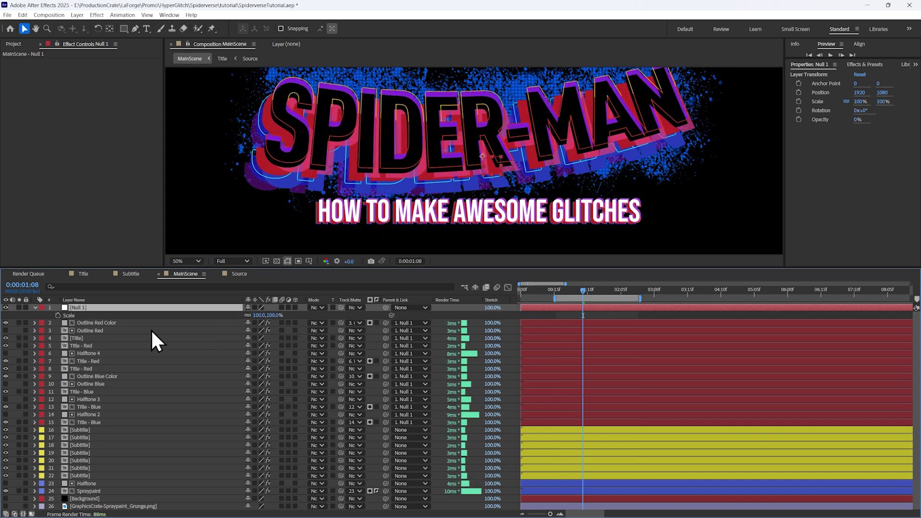
pyautogui.press('pageup')
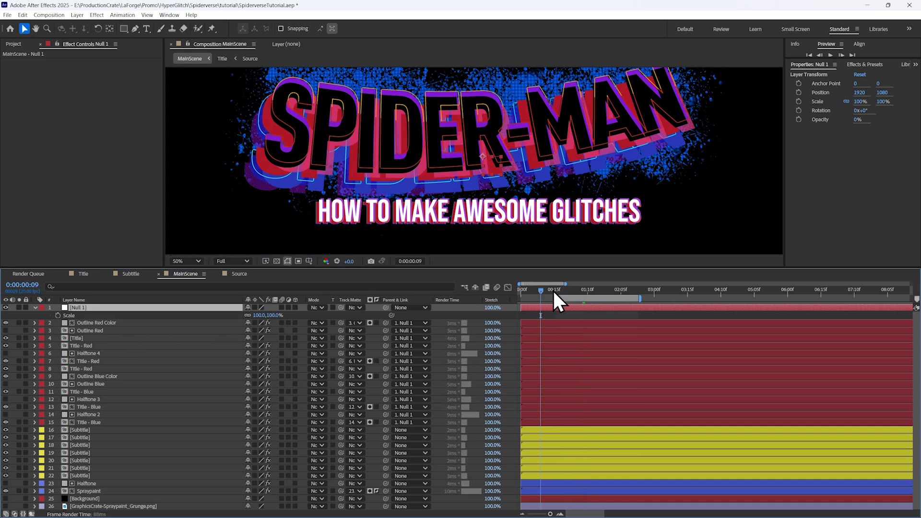
pyautogui.press('r')
pyautogui.press('s')
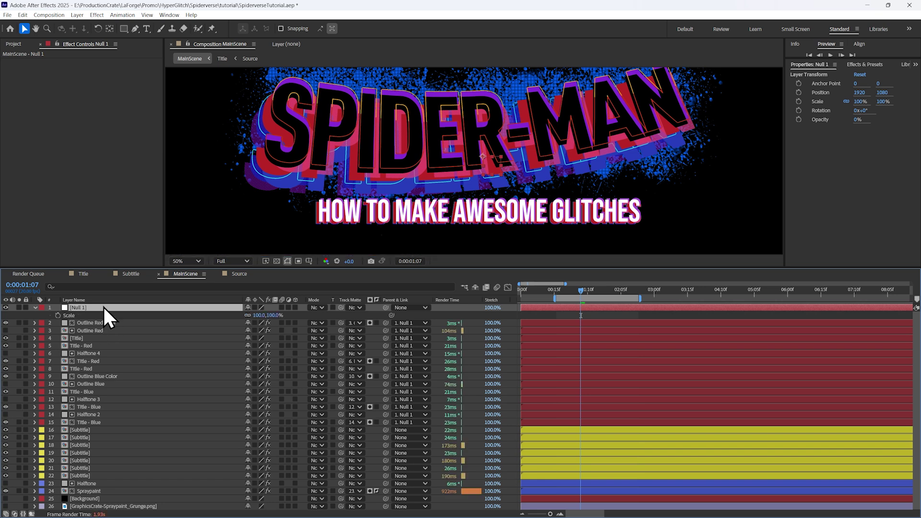
pyautogui.click(58, 316)
pyautogui.moveTo(581, 291); pyautogui.dragTo(625, 294)
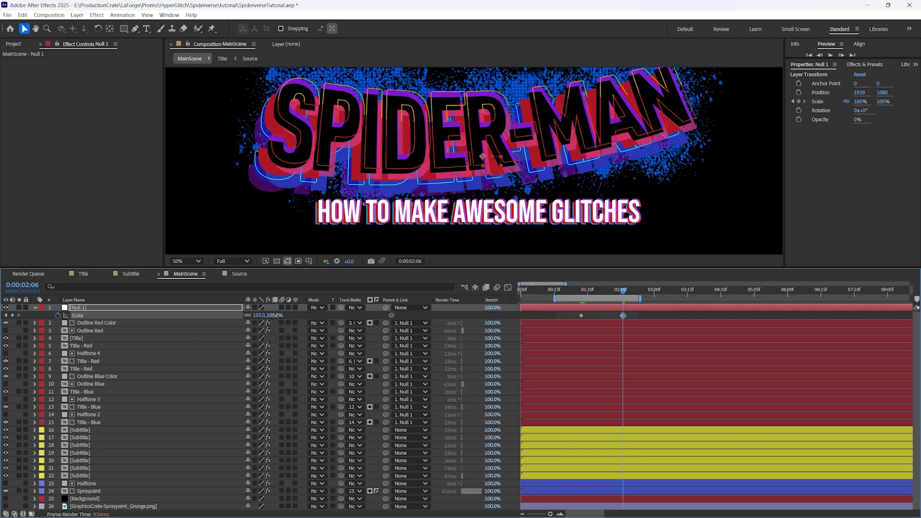
# Spread the null's two Scale keyframes to near the composition's start and just past 6 seconds
pyautogui.click(583, 289)
pyautogui.moveTo(583, 290); pyautogui.dragTo(529, 314)
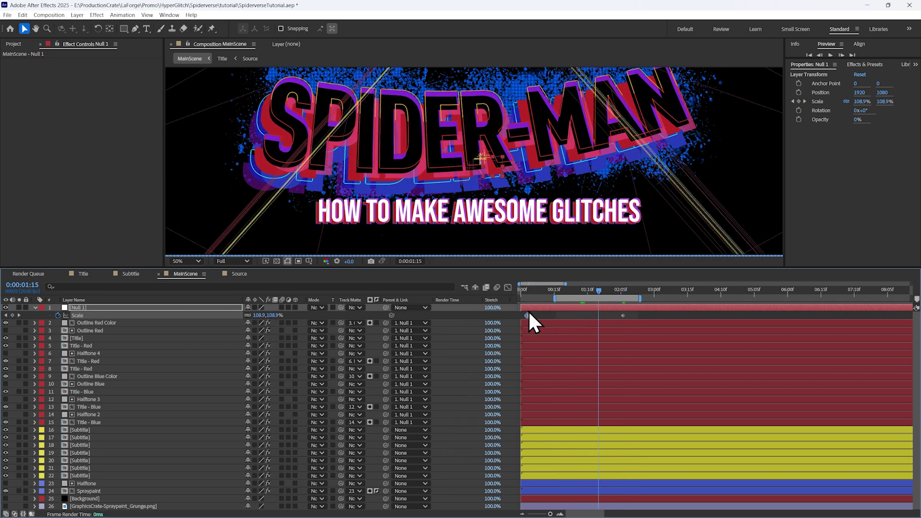
pyautogui.moveTo(623, 315); pyautogui.dragTo(798, 317)
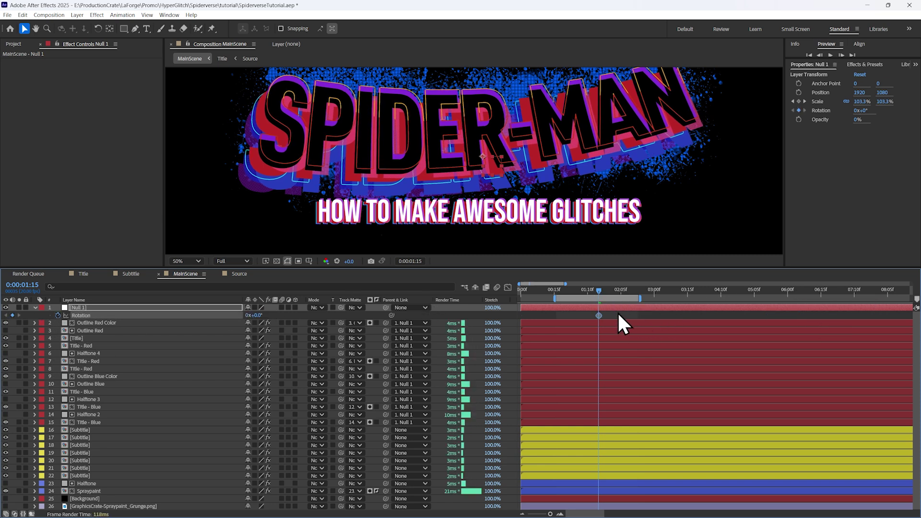
# Animate a slight rotation on the null with two keyframes, spread from near the start to between 7 and 8 seconds
pyautogui.moveTo(598, 316); pyautogui.dragTo(586, 315)
pyautogui.moveTo(254, 315); pyautogui.dragTo(240, 315)
pyautogui.click(5, 315)
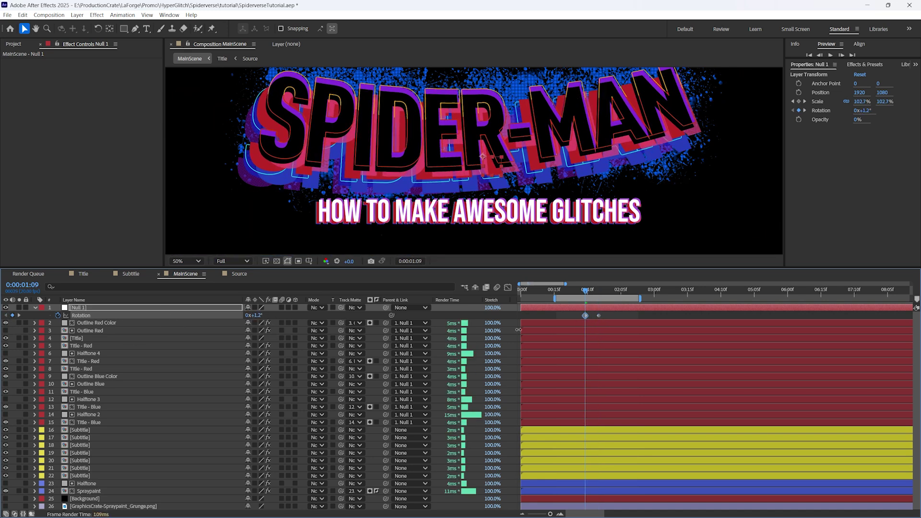
pyautogui.moveTo(584, 315); pyautogui.dragTo(867, 314)
pyautogui.click(595, 315)
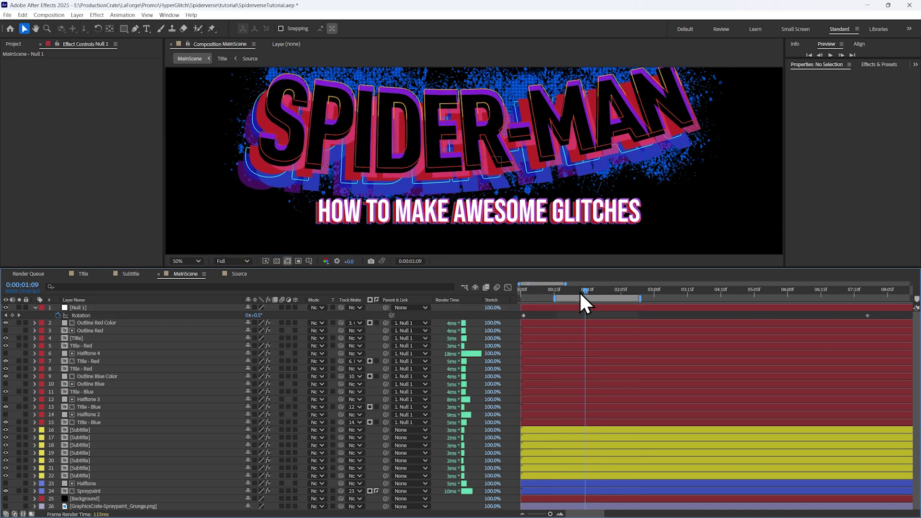
# Collapse the null's keyframed properties and rename the null Title Parent
pyautogui.click(144, 307)
pyautogui.press('u')
pyautogui.press('Return')
pyautogui.write('Title Parent')
pyautogui.press('Return')
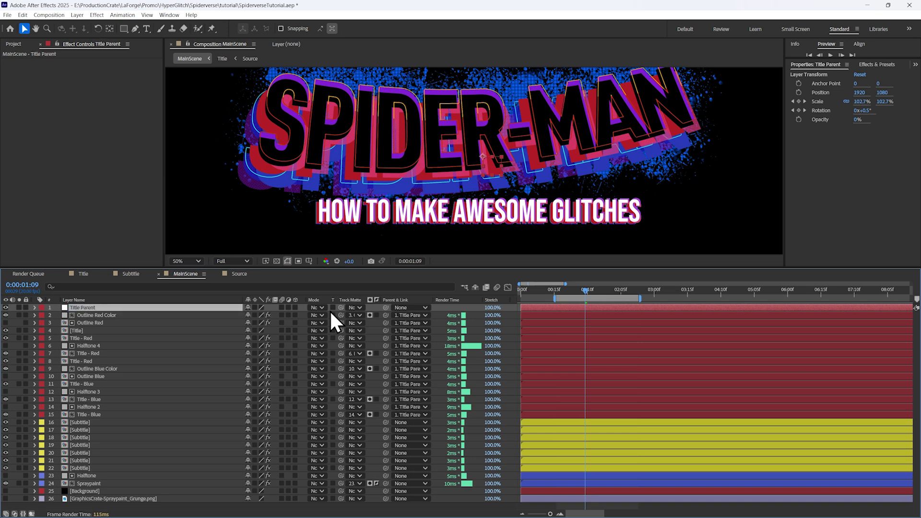
# Create a second null object named Subtitle Parent and place it directly above the Subtitle layers
pyautogui.click(83, 21)
pyautogui.click(240, 60)
pyautogui.rightClick(98, 310)
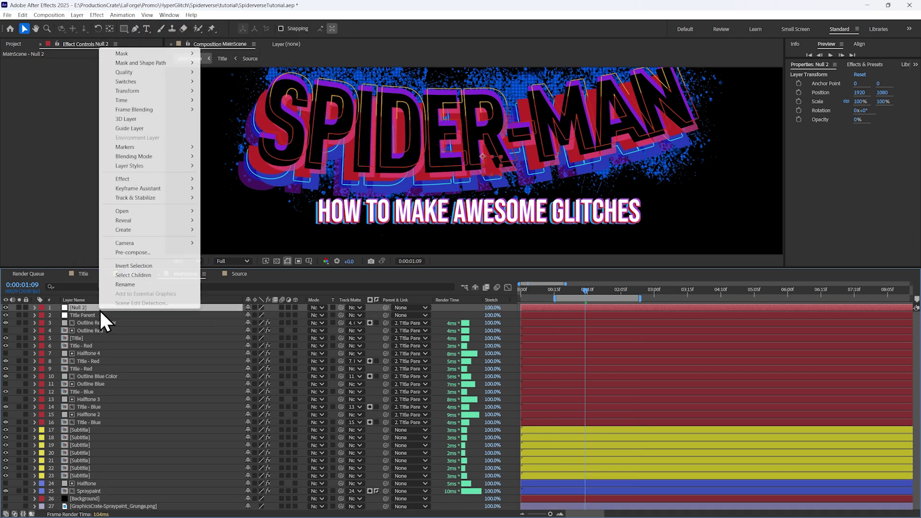
pyautogui.click(125, 284)
pyautogui.moveTo(103, 310); pyautogui.dragTo(93, 427)
# Parent all seven Subtitle layers to the Subtitle Parent null
pyautogui.click(93, 430)
pyautogui.keyDown('shift'); pyautogui.click(91, 475); pyautogui.keyUp('shift')
pyautogui.moveTo(386, 430); pyautogui.dragTo(85, 423)
# Add two Scale keyframes to Subtitle Parent, one at the composition's start and one just past 6 seconds
pyautogui.click(84, 424)
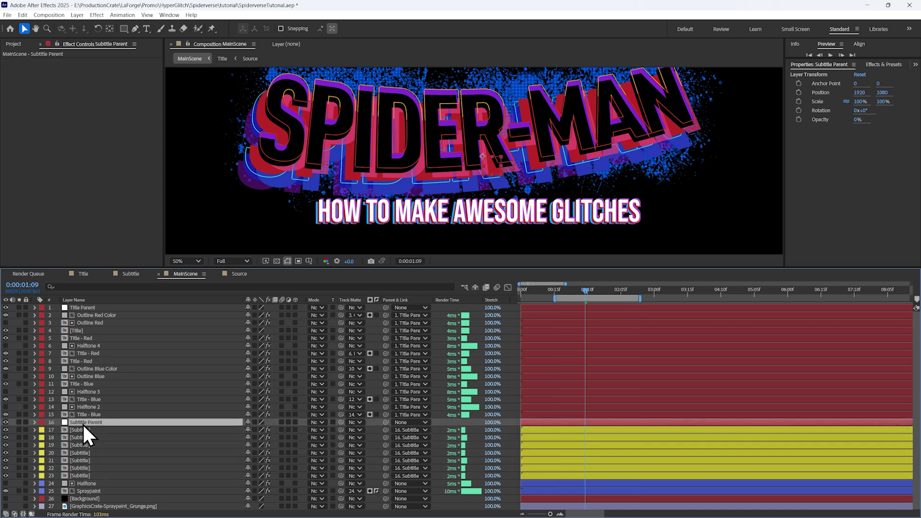
pyautogui.press('s')
pyautogui.click(57, 431)
pyautogui.click(606, 292)
pyautogui.moveTo(259, 430); pyautogui.dragTo(259, 430)
pyautogui.moveTo(585, 430); pyautogui.dragTo(521, 430)
pyautogui.moveTo(606, 430); pyautogui.dragTo(801, 431)
# Set Subtitle Parent's starting scale to 91.9% and enlarge its scale at the final keyframe
pyautogui.moveTo(606, 291); pyautogui.dragTo(520, 292)
pyautogui.moveTo(262, 430); pyautogui.dragTo(257, 427)
pyautogui.moveTo(578, 292); pyautogui.dragTo(801, 319)
pyautogui.moveTo(263, 430); pyautogui.dragTo(266, 430)
pyautogui.moveTo(577, 293); pyautogui.dragTo(598, 292)
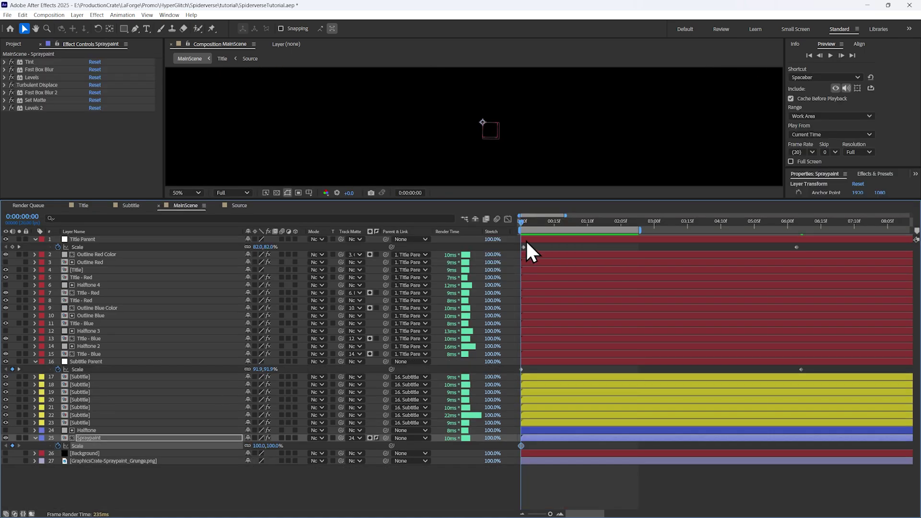
# Move the Spraypaint layer's second Scale keyframe from 0:00:02:12 to past 6 seconds and play back the animation
pyautogui.moveTo(521, 222); pyautogui.dragTo(637, 226)
pyautogui.moveTo(359, 199); pyautogui.dragTo(359, 378)
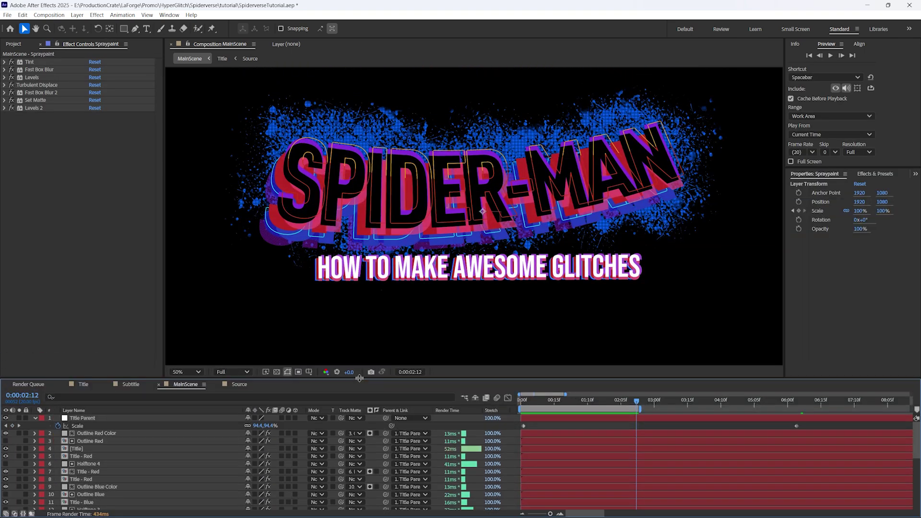
pyautogui.scroll(-6, 269, 480)
pyautogui.moveTo(638, 492); pyautogui.dragTo(809, 502)
pyautogui.press('space')
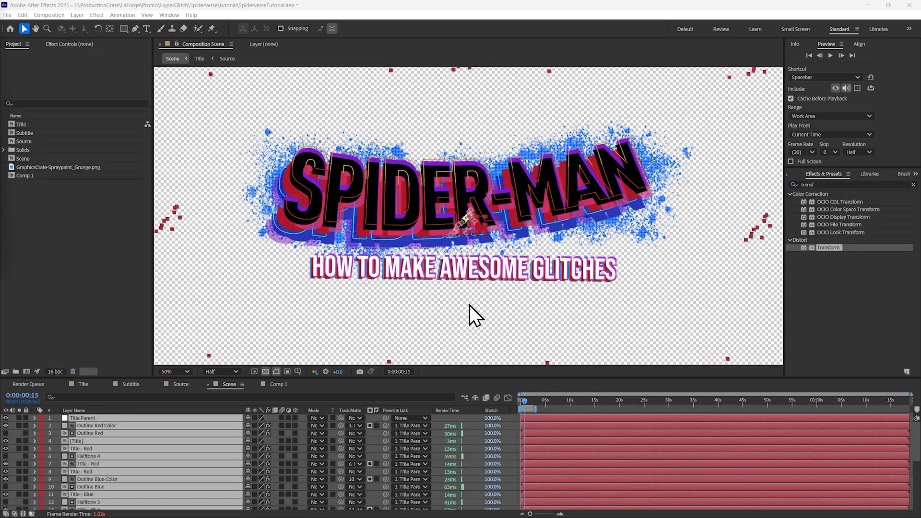
# Pre-compose all selected layers of the Scene composition, moving all attributes into the new composition
pyautogui.rightClick(156, 437)
pyautogui.click(218, 383)
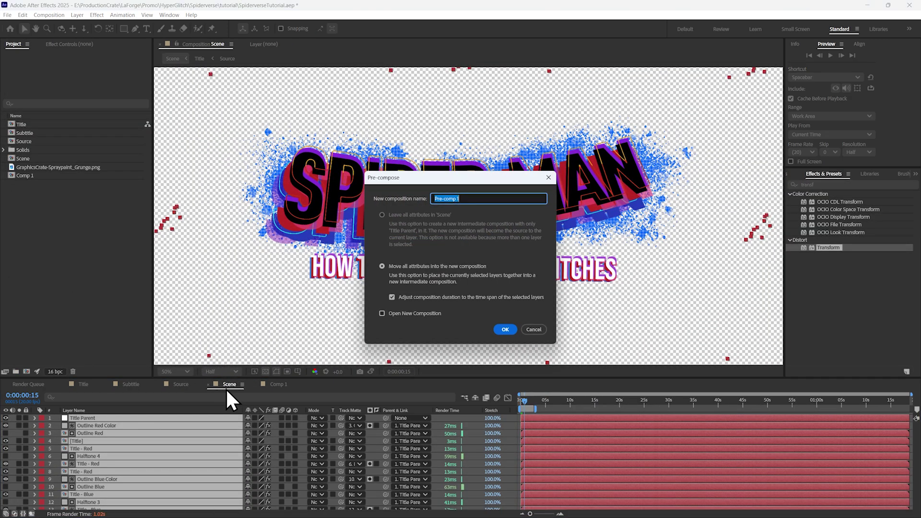
pyautogui.click(504, 333)
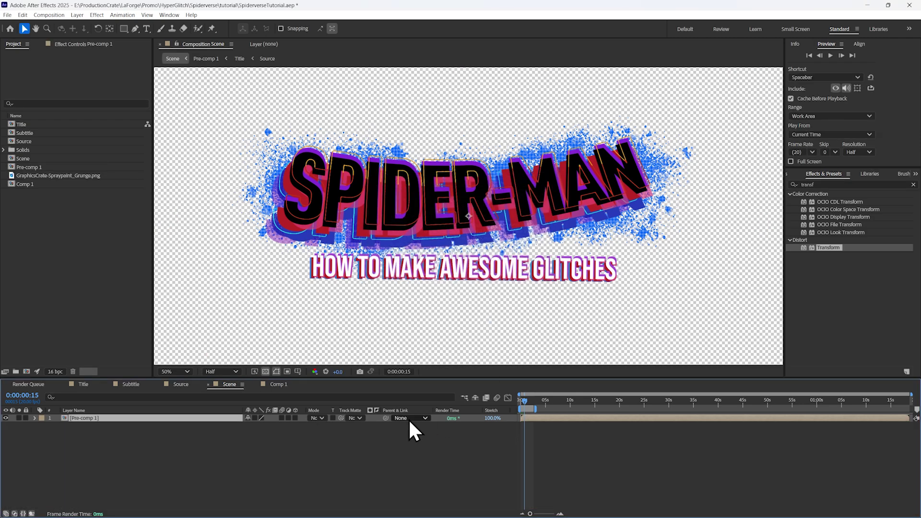
# Turn off the transparency grid and show the effect controls of the pre-composed layer
pyautogui.click(265, 372)
pyautogui.click(292, 439)
pyautogui.click(79, 43)
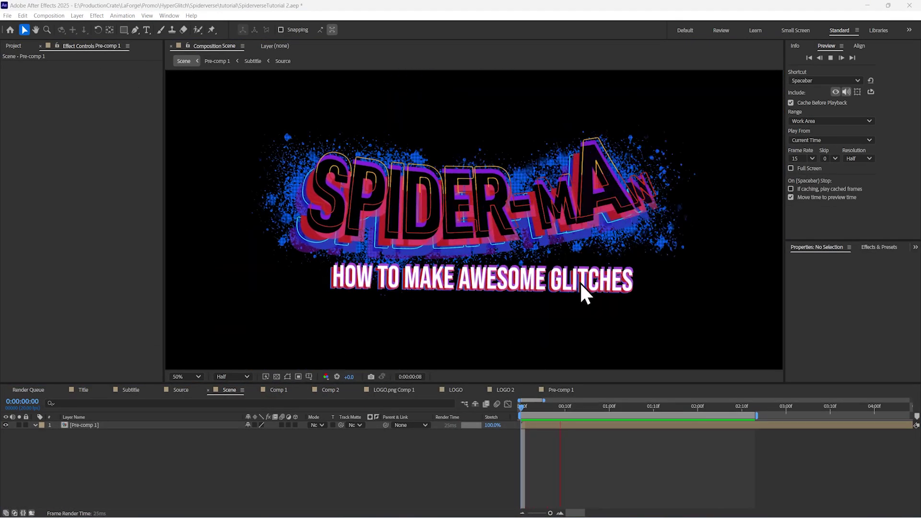
# Apply the Crates HyperGlitch effect to the pre-composed title layer at 0:00:01:02
pyautogui.moveTo(645, 411); pyautogui.dragTo(618, 406)
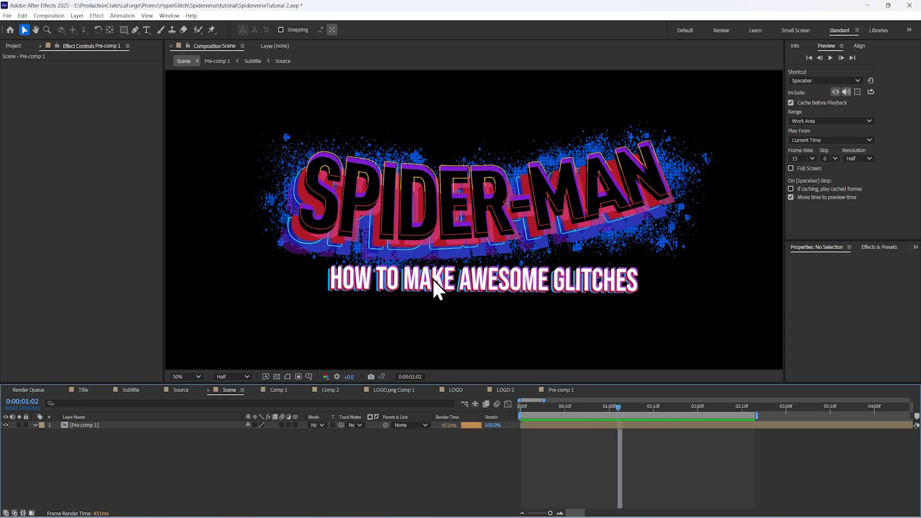
pyautogui.click(477, 195)
pyautogui.rightClick(64, 81)
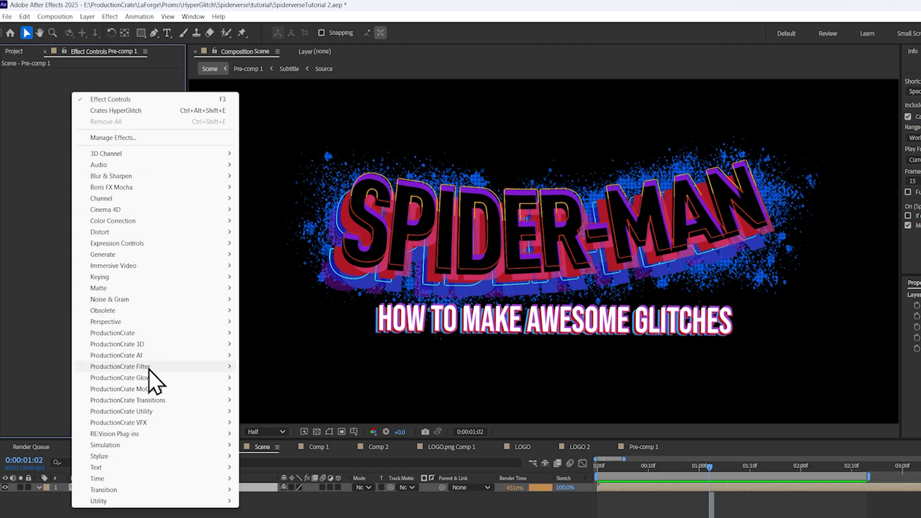
pyautogui.moveTo(149, 368)
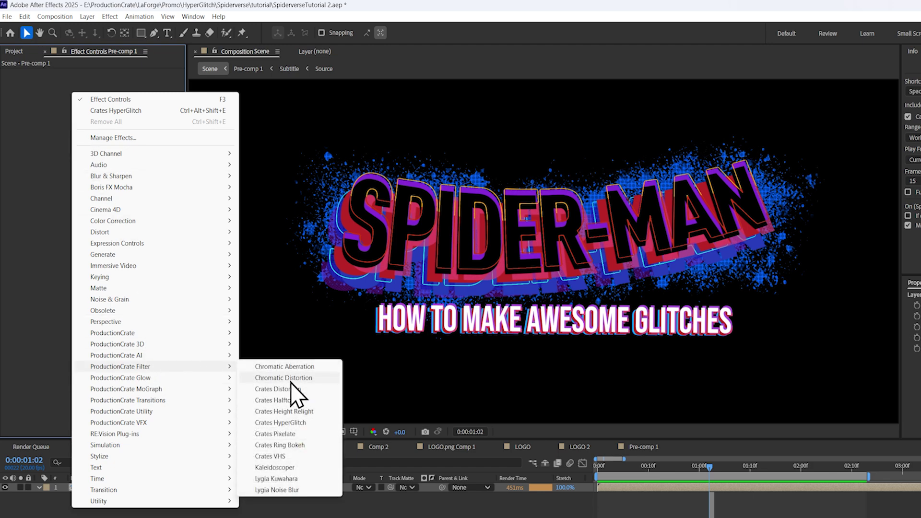
pyautogui.click(282, 423)
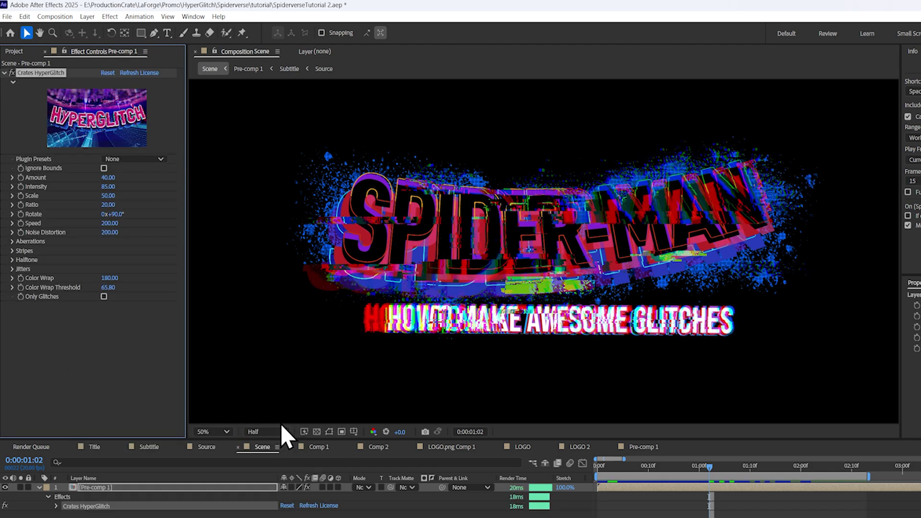
# Try out different Intensity and Rotate values in the HyperGlitch effect
pyautogui.moveTo(108, 186); pyautogui.dragTo(63, 194)
pyautogui.click(13, 214)
pyautogui.moveTo(116, 233); pyautogui.dragTo(159, 189)
pyautogui.moveTo(117, 214); pyautogui.dragTo(187, 212)
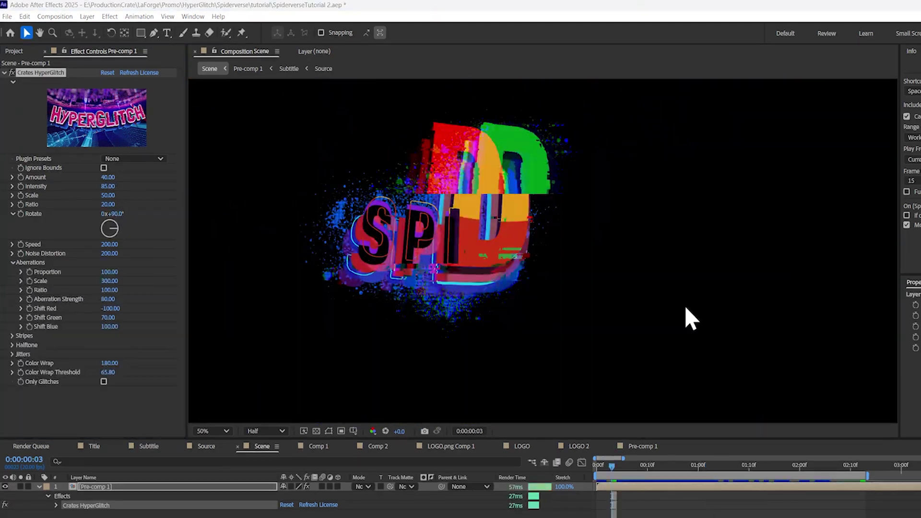
# Lower the HyperGlitch Intensity to 65 and keyframe it down to 10 at 0:00:00:10
pyautogui.moveTo(115, 187); pyautogui.dragTo(12, 197)
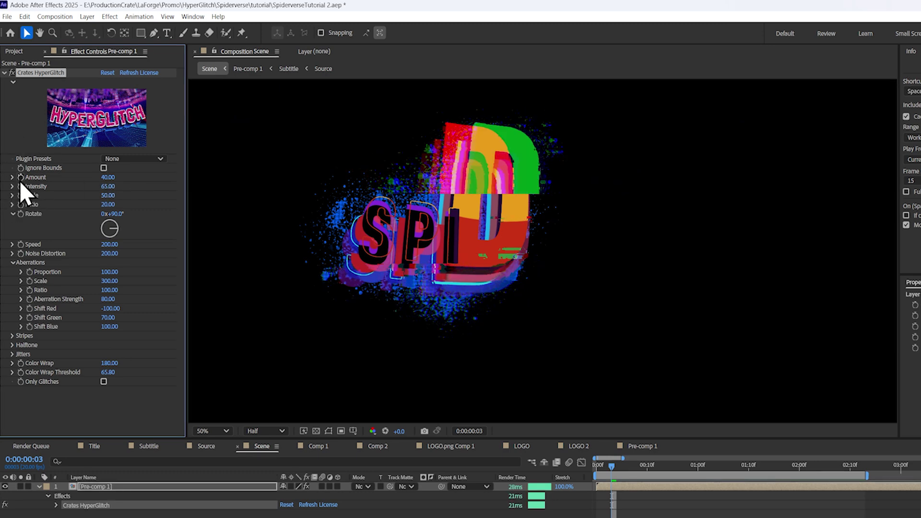
pyautogui.moveTo(611, 467); pyautogui.dragTo(652, 462)
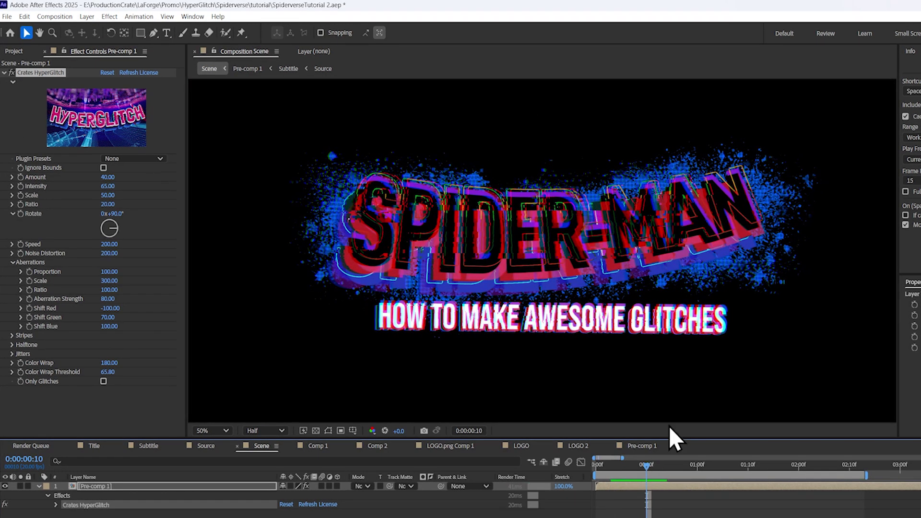
pyautogui.click(25, 188)
pyautogui.moveTo(111, 189); pyautogui.dragTo(81, 188)
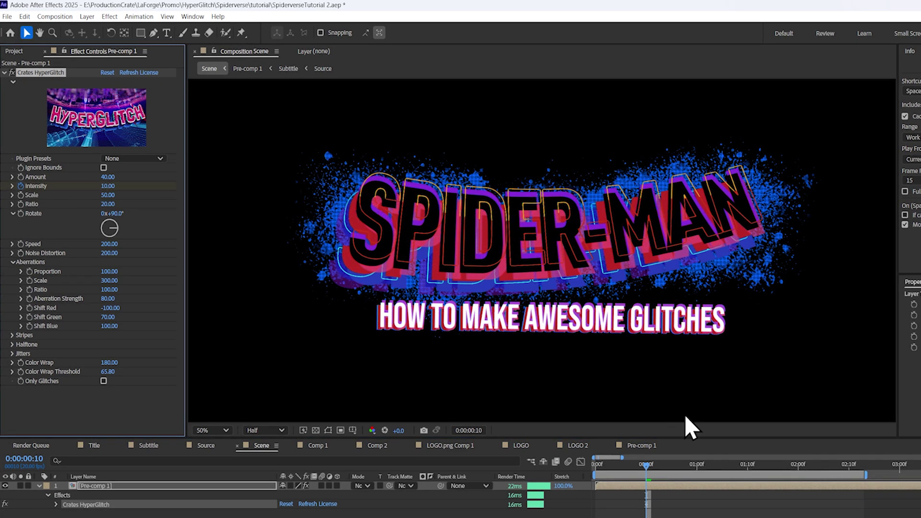
# Key the HyperGlitch Intensity at 137 at 0:00:00:01 and preview the fade-out of the glitch
pyautogui.moveTo(647, 469); pyautogui.dragTo(603, 464)
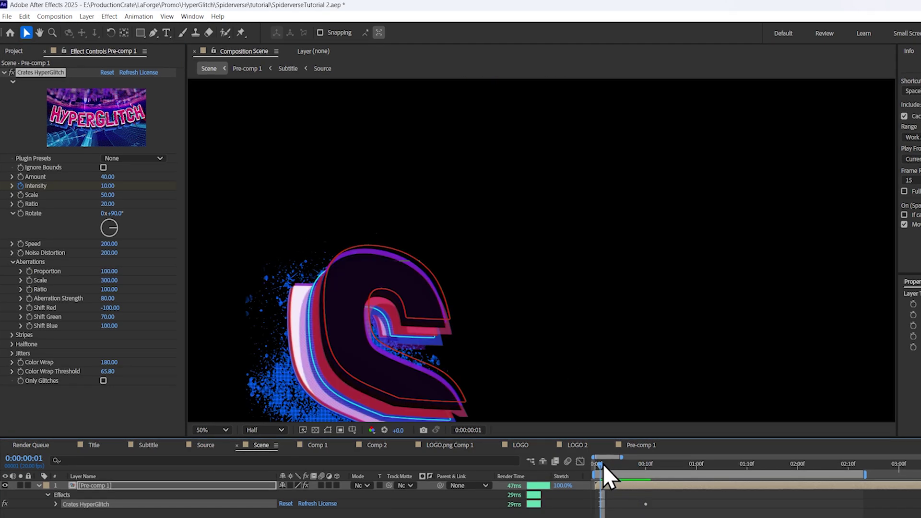
pyautogui.scroll(2, 242, 417)
pyautogui.moveTo(107, 186); pyautogui.dragTo(178, 191)
pyautogui.press('space')
pyautogui.scroll(-2, 266, 361)
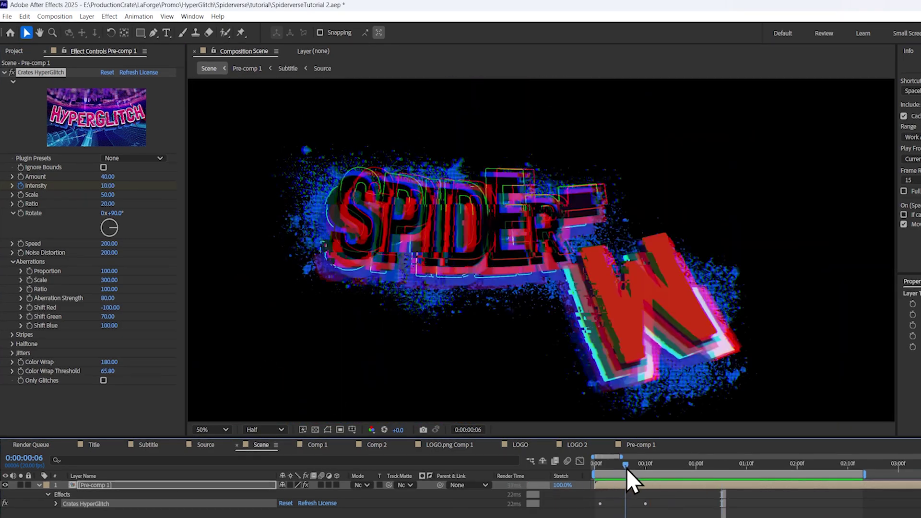
pyautogui.moveTo(627, 469); pyautogui.dragTo(603, 463)
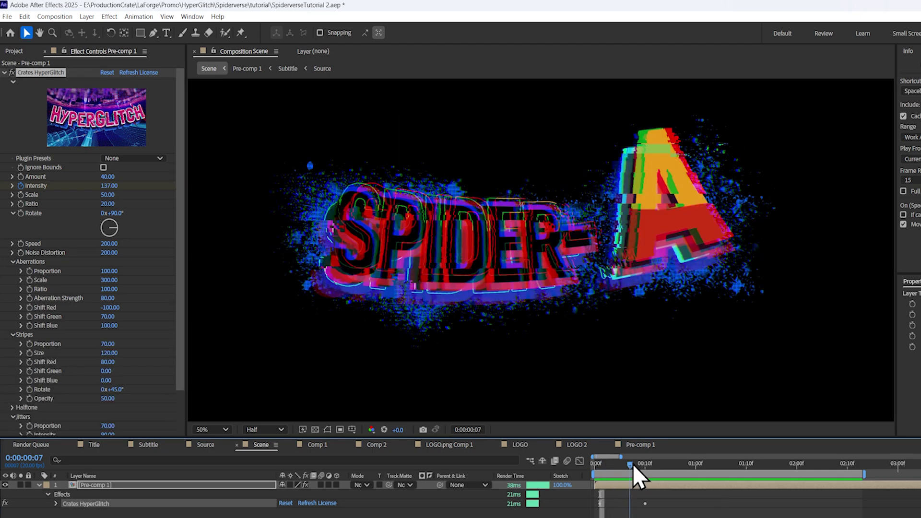
# Add a low Intensity keyframe at 0:00:01:17 and key Intensity at 100 at 0:00:02:00
pyautogui.moveTo(632, 464); pyautogui.dragTo(781, 473)
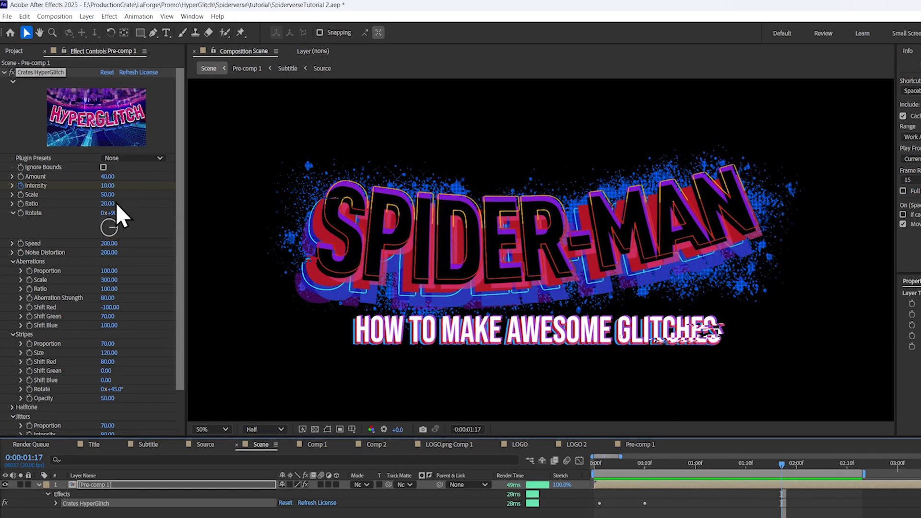
pyautogui.moveTo(102, 188); pyautogui.dragTo(120, 190)
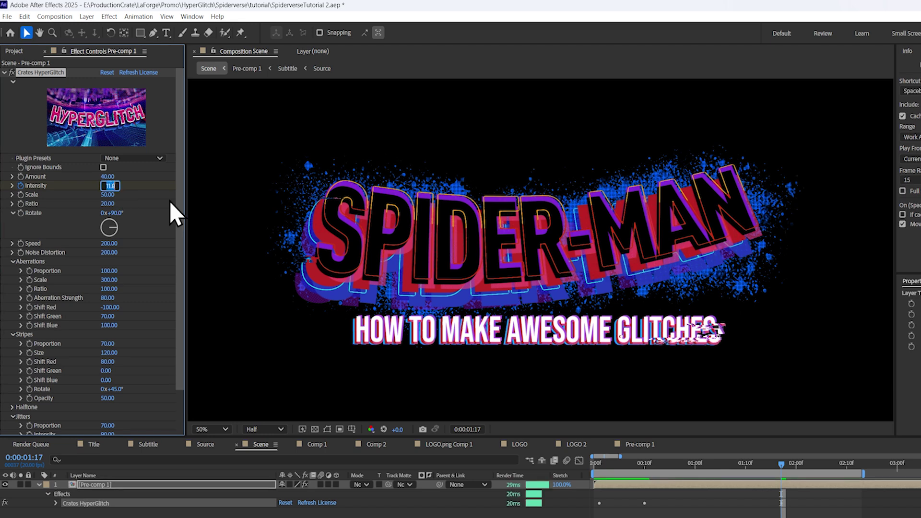
pyautogui.press('Return')
pyautogui.moveTo(775, 467); pyautogui.dragTo(797, 471)
pyautogui.click(107, 185)
pyautogui.write('100')
pyautogui.press('Return')
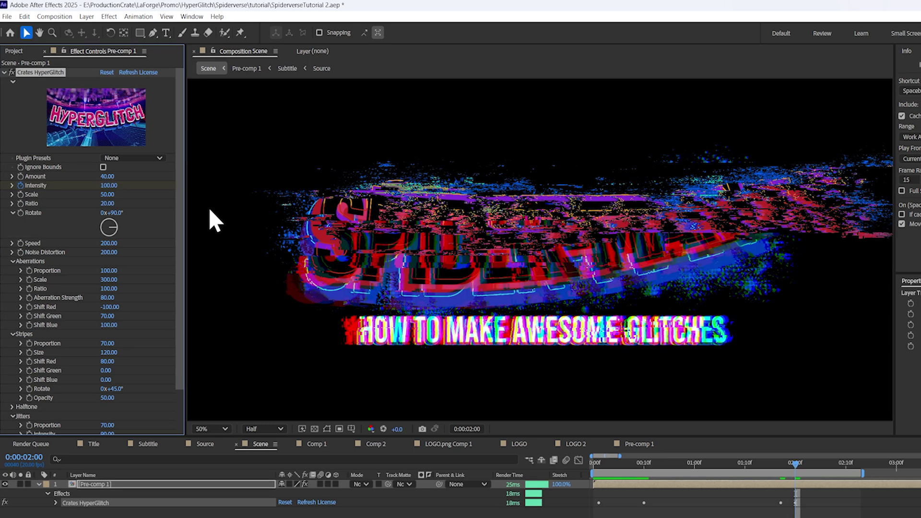
# Key the HyperGlitch Intensity at 10 at 0:00:02:03 and play the animation from the start
pyautogui.moveTo(798, 469); pyautogui.dragTo(812, 471)
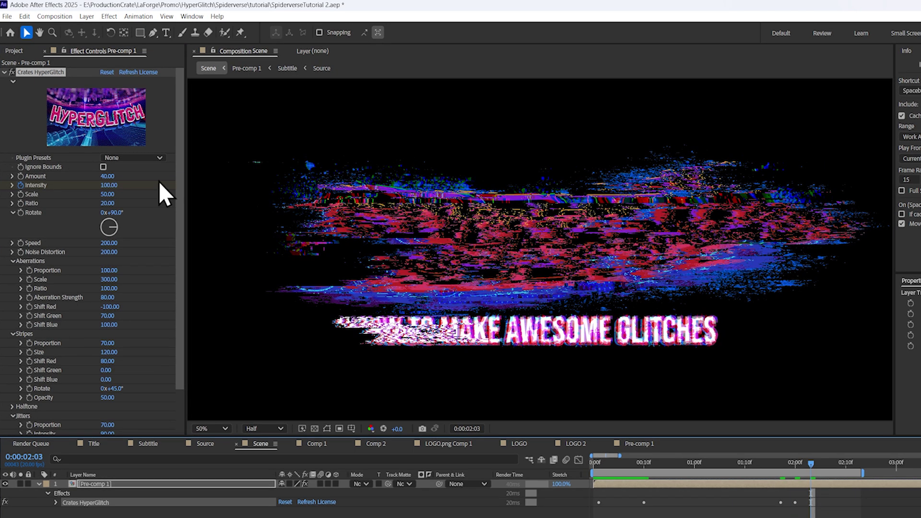
pyautogui.click(110, 186)
pyautogui.write('10')
pyautogui.press('Return')
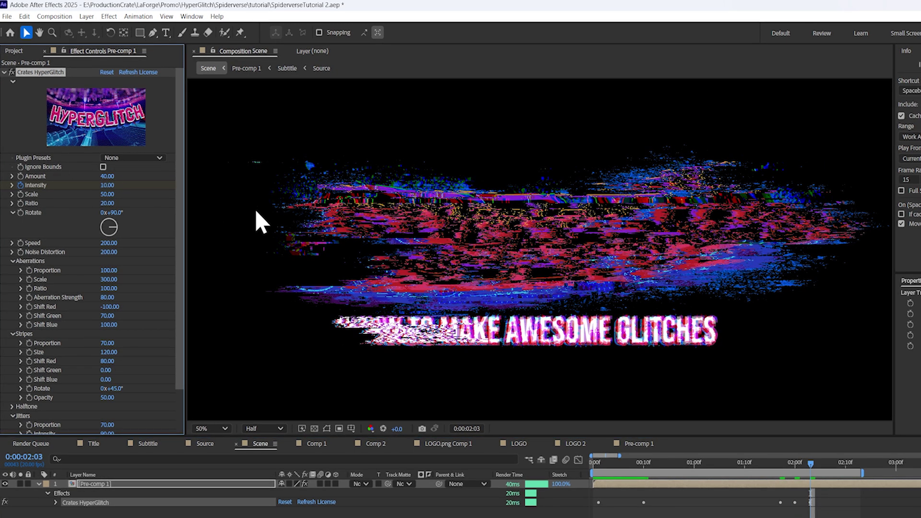
pyautogui.moveTo(774, 464); pyautogui.dragTo(809, 488)
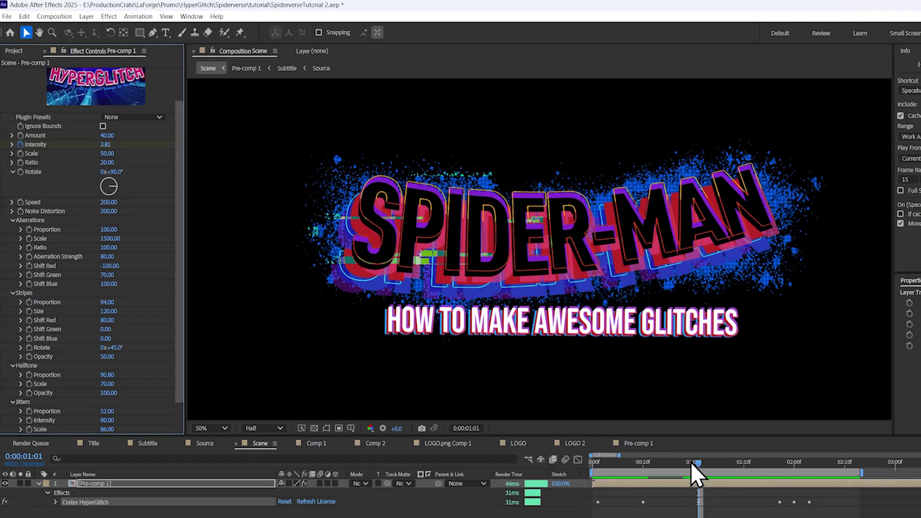
pyautogui.moveTo(690, 463); pyautogui.dragTo(740, 469)
pyautogui.press('Home')
pyautogui.press('space')
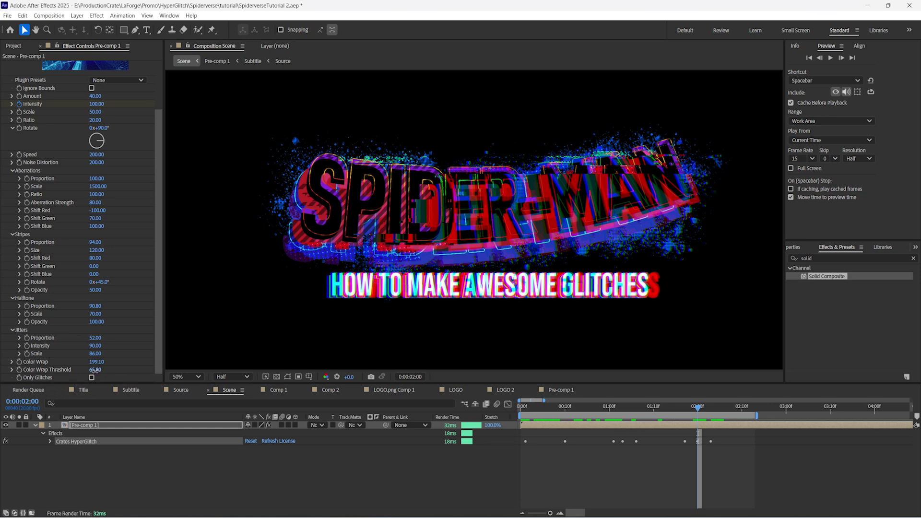
# Set HyperGlitch's Color Wrap Threshold to 45 and Color Wrap to about -186.5
pyautogui.moveTo(84, 369); pyautogui.dragTo(1, 371)
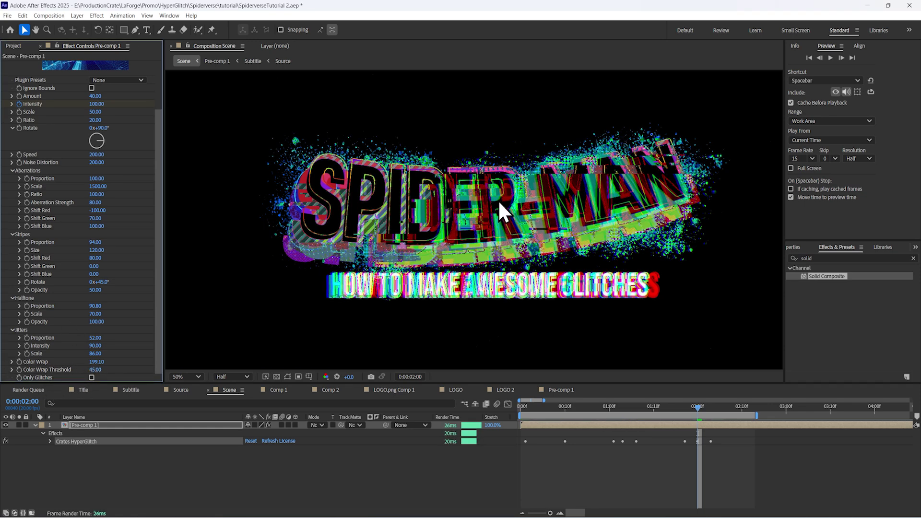
pyautogui.moveTo(69, 361)
pyautogui.mouseDown()
pyautogui.moveTo(12, 364)
pyautogui.moveTo(76, 362)
pyautogui.mouseUp()
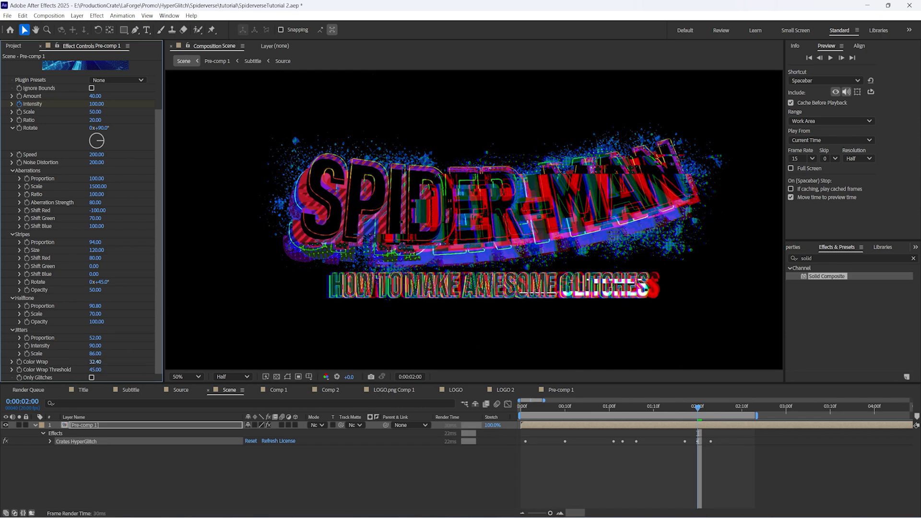
pyautogui.moveTo(96, 362); pyautogui.dragTo(15, 362)
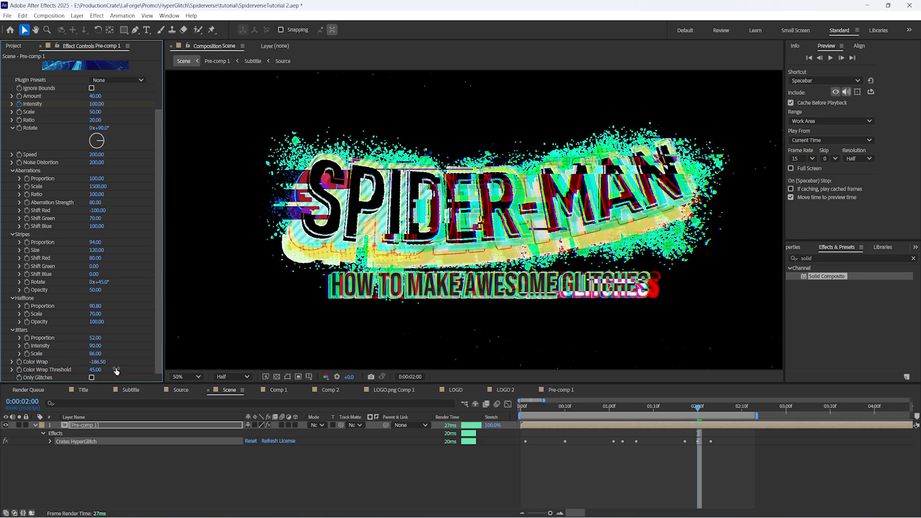
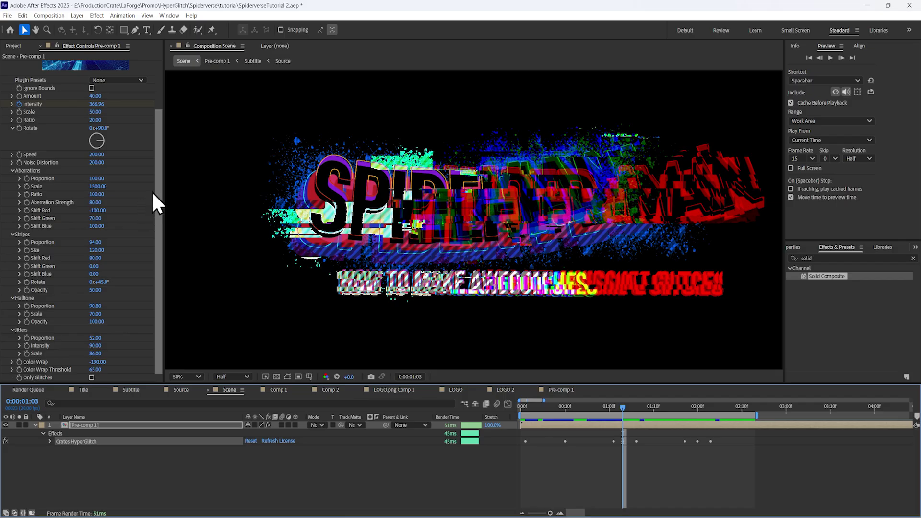
# Delete the Crates HyperGlitch effect from the pre-composed layer
pyautogui.scroll(5, 159, 173)
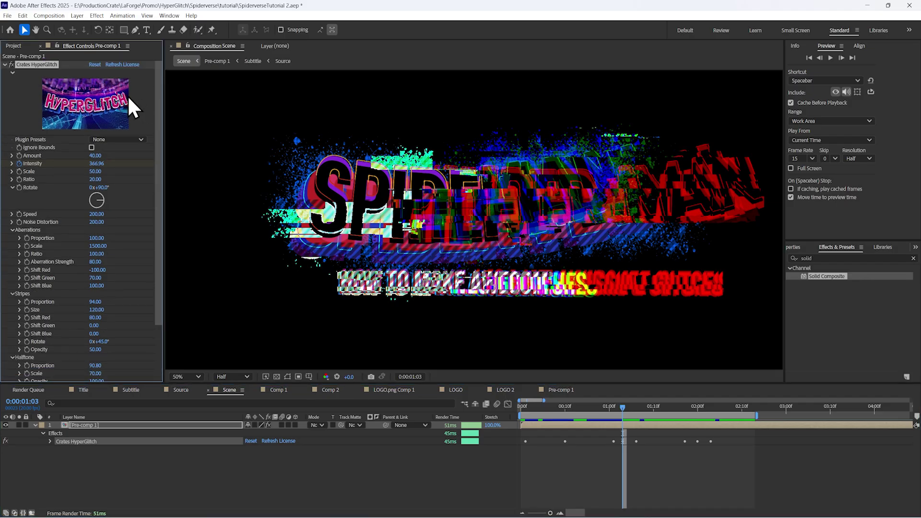
pyautogui.press('Delete')
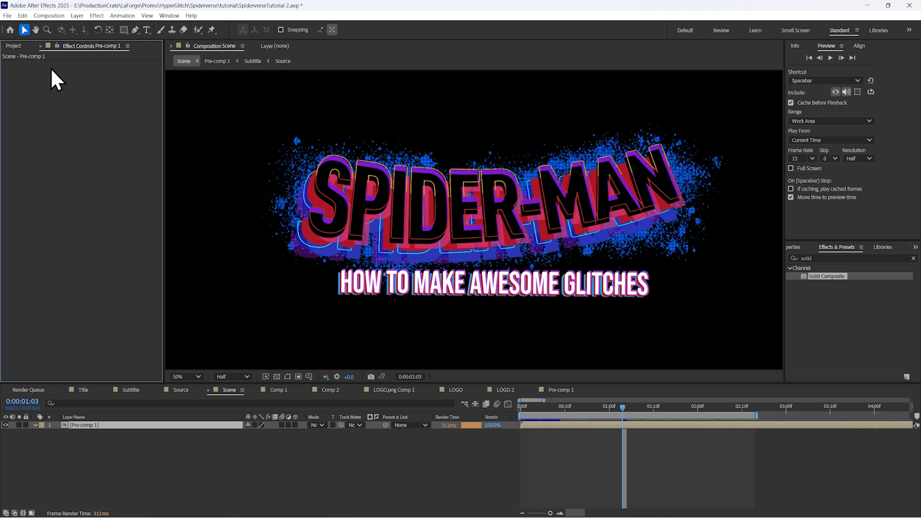
# Create a black 3840 x 2160 px solid above the pre-composed layer
pyautogui.click(77, 15)
pyautogui.moveTo(85, 27)
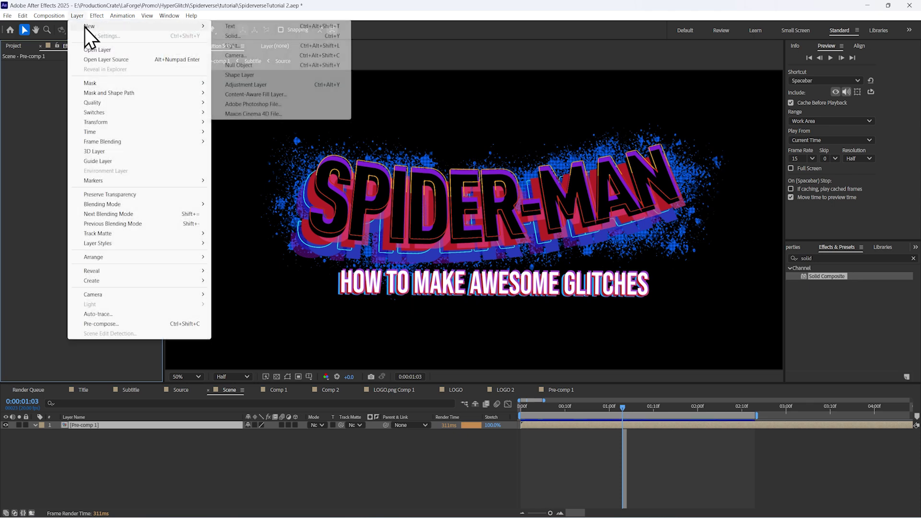
pyautogui.click(245, 36)
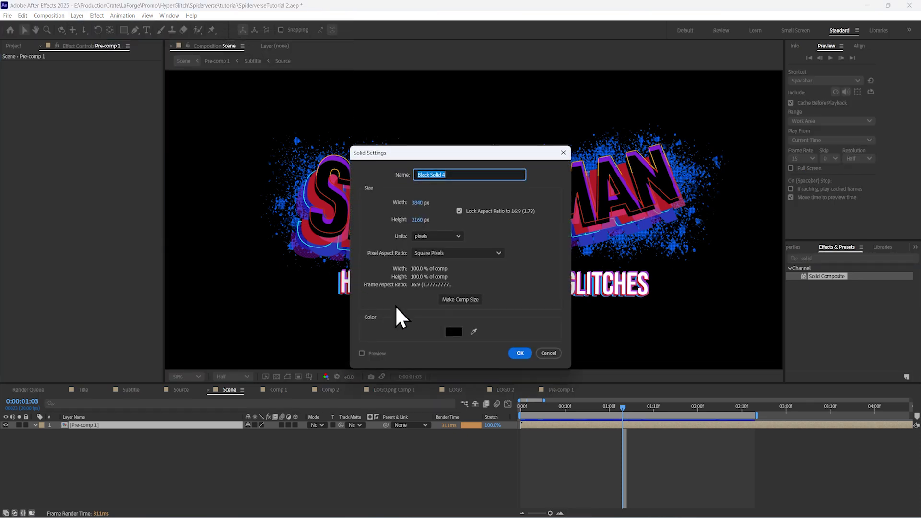
pyautogui.click(522, 354)
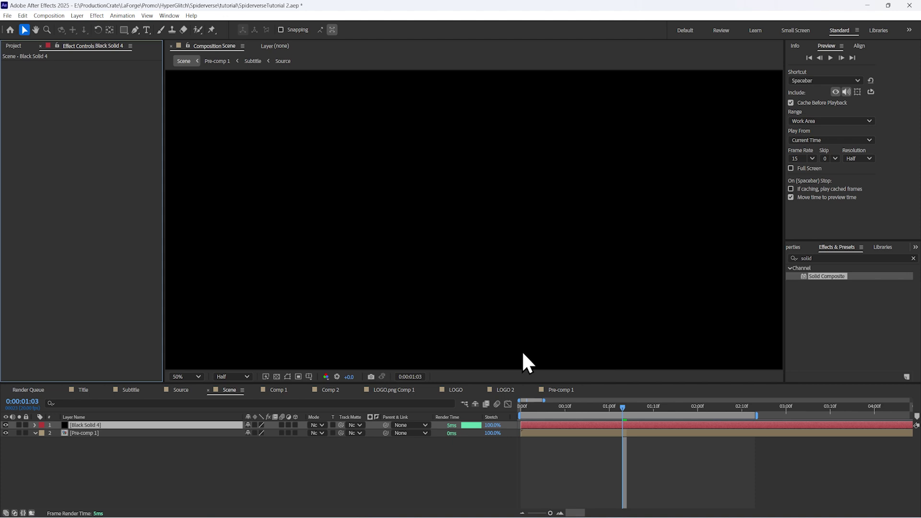
# Apply Turbulent Noise to the black solid and set its Noise Type to Block
pyautogui.rightClick(77, 82)
pyautogui.moveTo(184, 260)
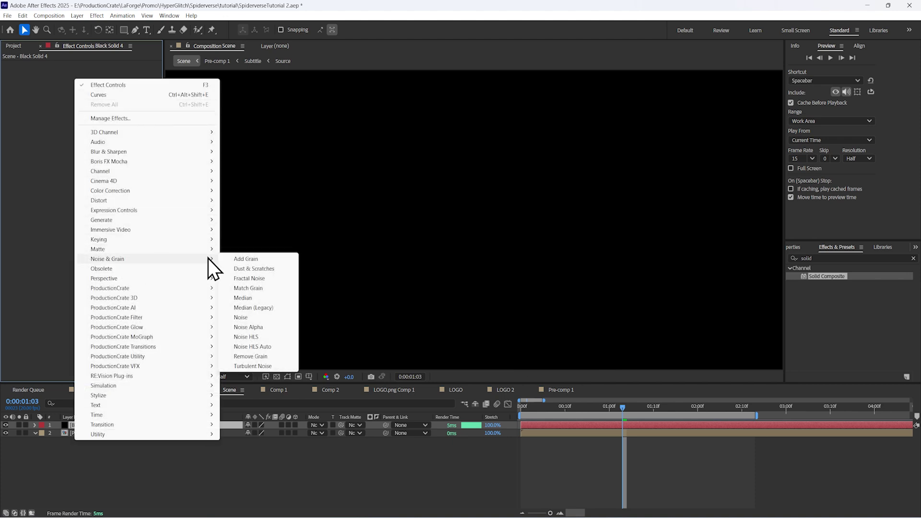
pyautogui.click(249, 366)
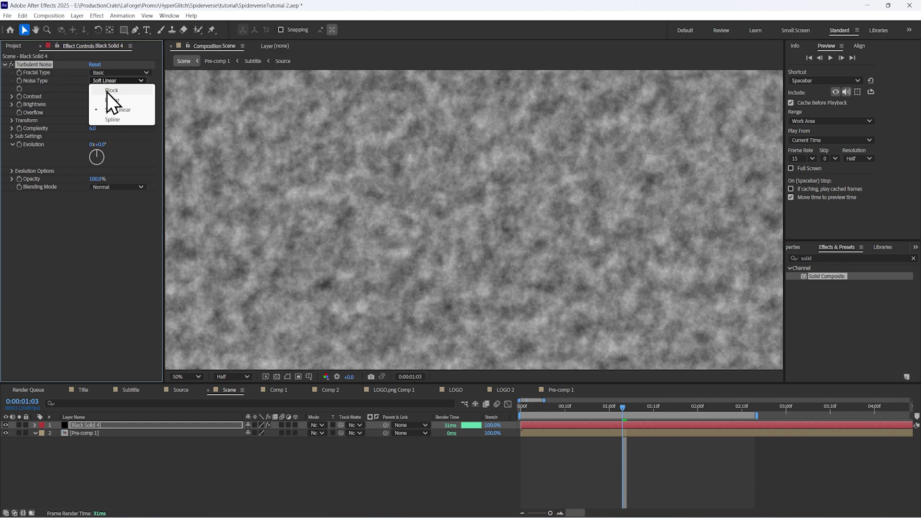
pyautogui.click(108, 91)
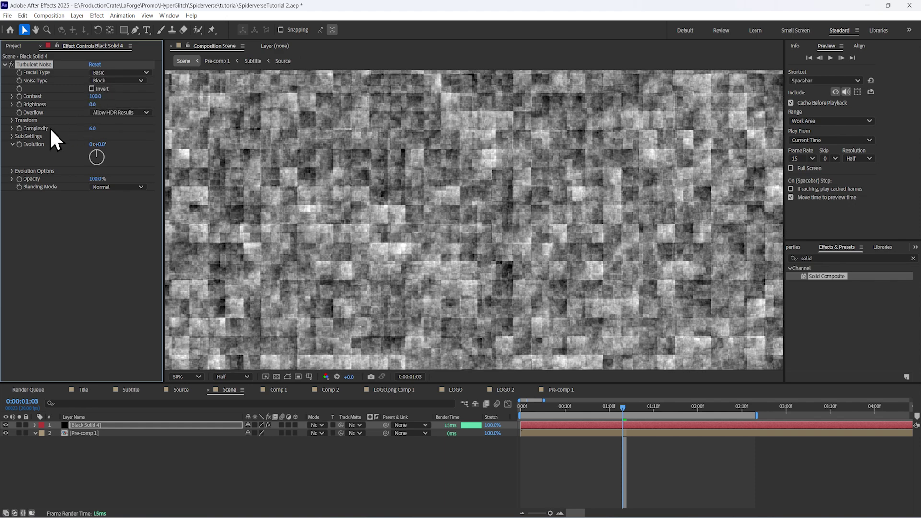
# Turn off Uniform Scaling for the noise and stretch it to Scale Width 4291 and Scale Height 260
pyautogui.click(11, 120)
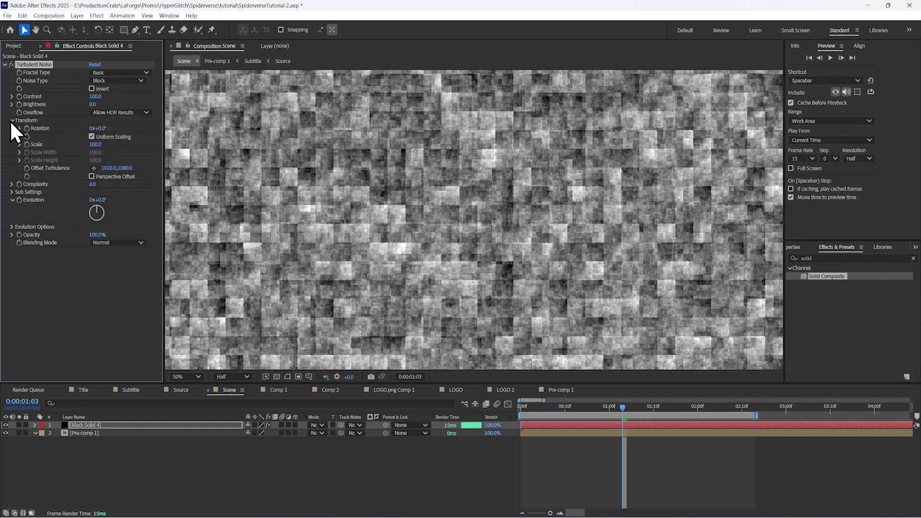
pyautogui.click(91, 137)
pyautogui.moveTo(97, 152); pyautogui.dragTo(698, 225)
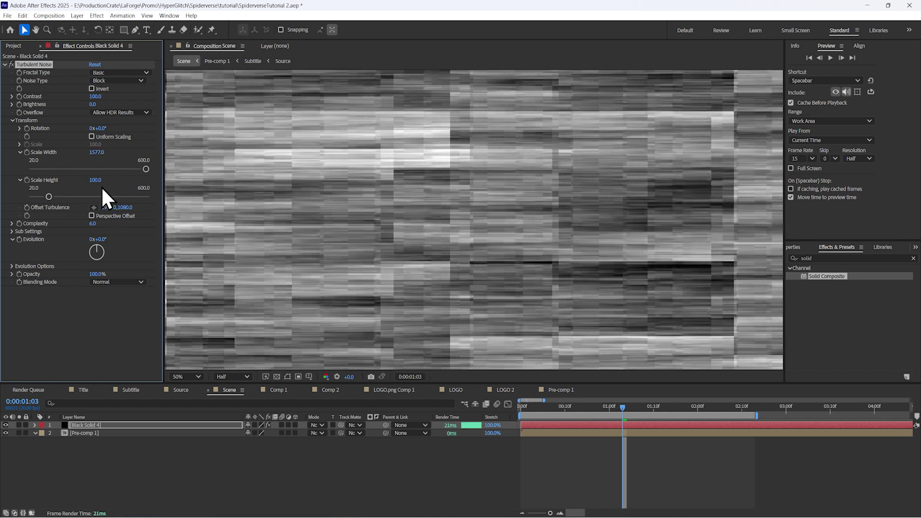
pyautogui.moveTo(95, 180); pyautogui.dragTo(172, 181)
pyautogui.moveTo(97, 153); pyautogui.dragTo(542, 194)
pyautogui.moveTo(494, 220); pyautogui.dragTo(206, 272)
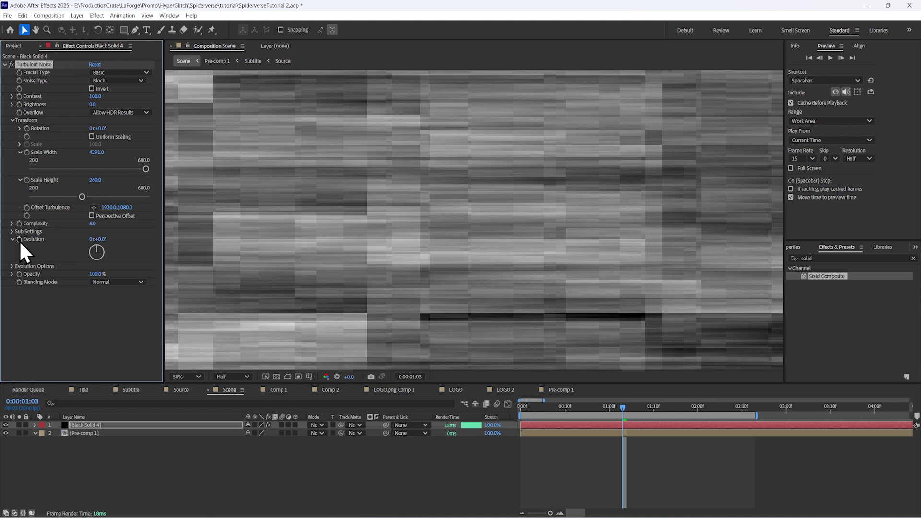
# Animate the Turbulent Noise Evolution with keyframes, setting it to 30 revolutions at 0:00:01:12
pyautogui.click(661, 422)
pyautogui.press('space')
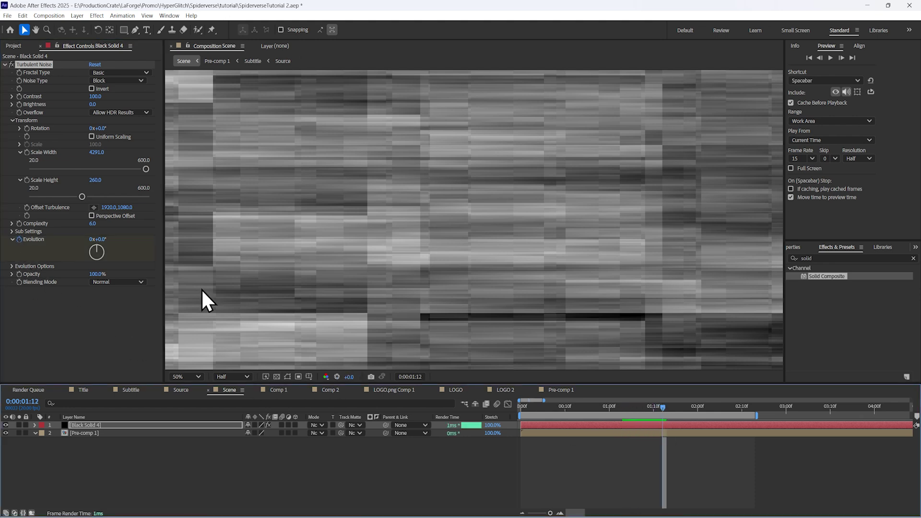
pyautogui.click(90, 239)
pyautogui.write('30')
pyautogui.press('Return')
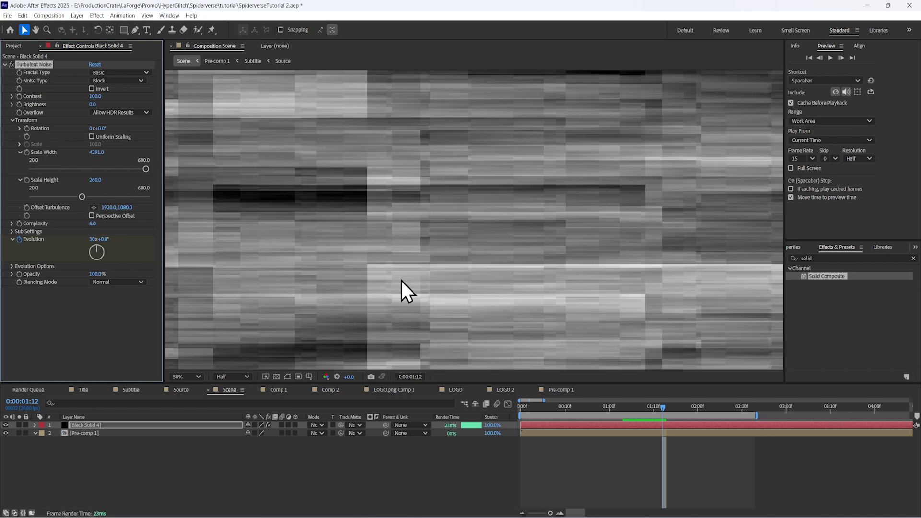
# Reveal the Evolution keyframes, move the first one to the start of the composition, and preview the noise animation
pyautogui.click(646, 425)
pyautogui.press('u')
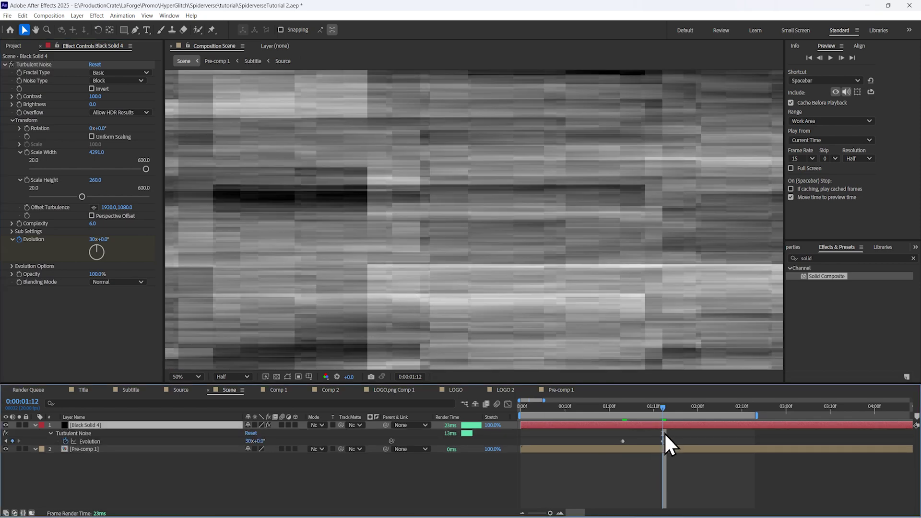
pyautogui.moveTo(623, 441); pyautogui.dragTo(522, 442)
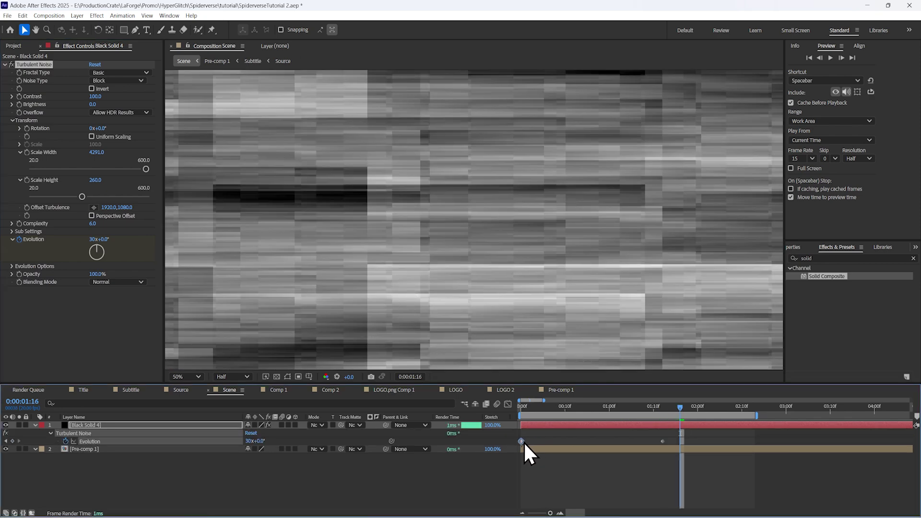
pyautogui.press('space')
pyautogui.press('-')
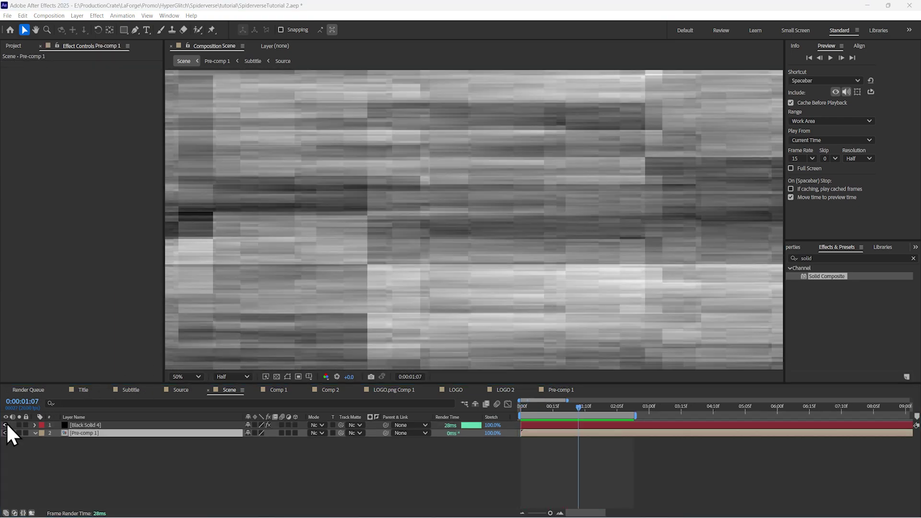
# Hide the black noise solid and apply the Shift Channels effect to the Pre-comp 1 layer
pyautogui.click(6, 425)
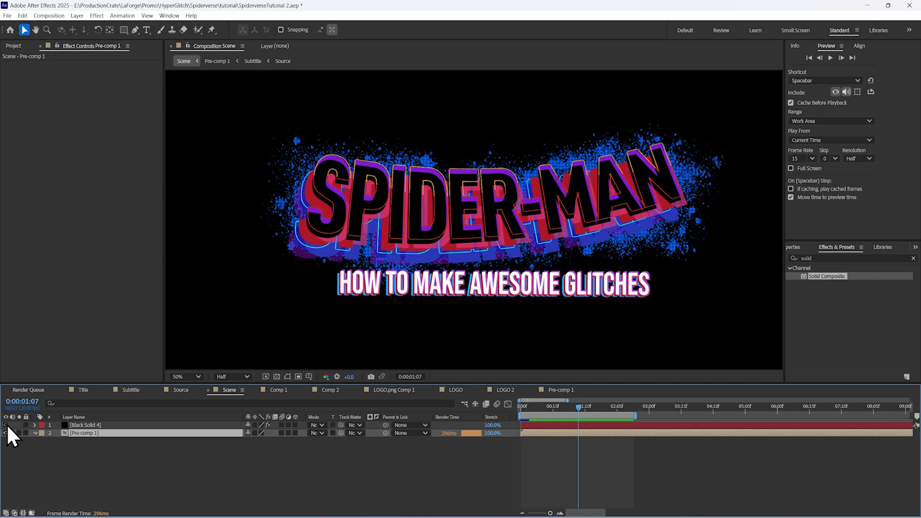
pyautogui.rightClick(81, 81)
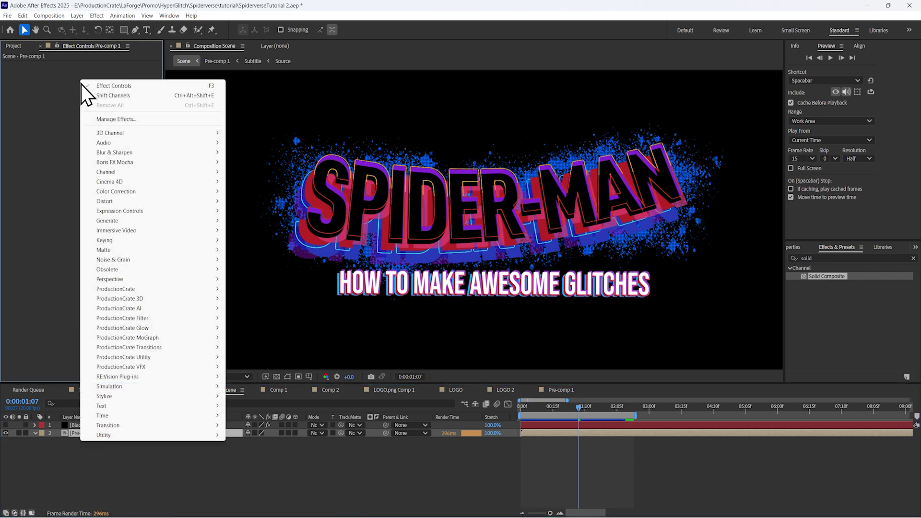
pyautogui.moveTo(99, 172)
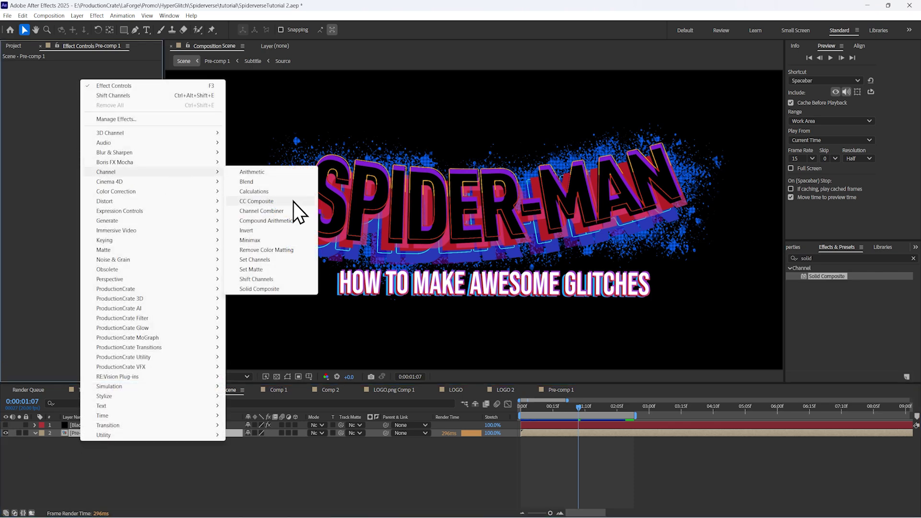
pyautogui.click(245, 279)
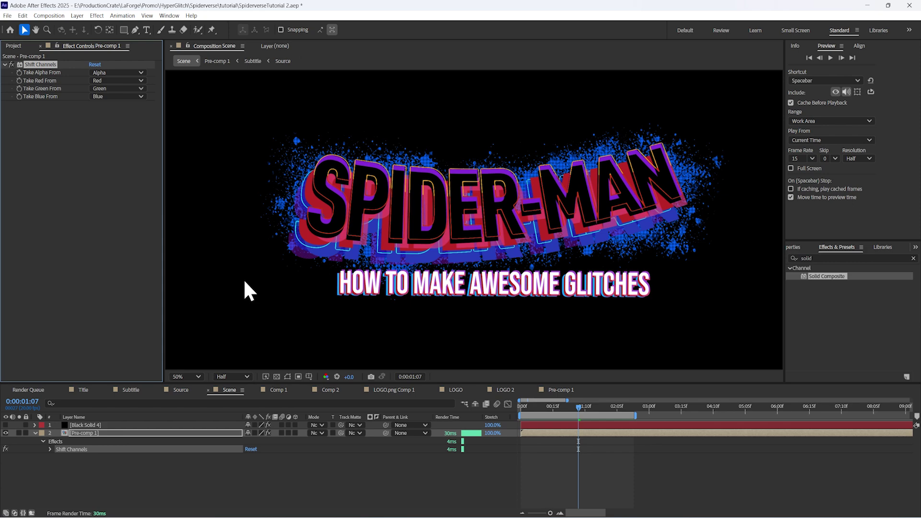
# Isolate the red channel by setting Take Green From and Take Blue From to Full Off
pyautogui.click(115, 89)
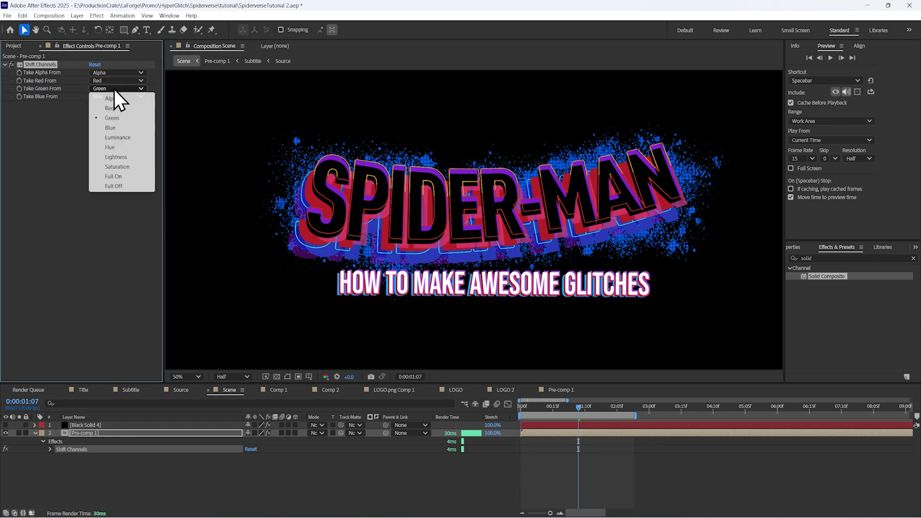
pyautogui.click(109, 187)
pyautogui.click(103, 97)
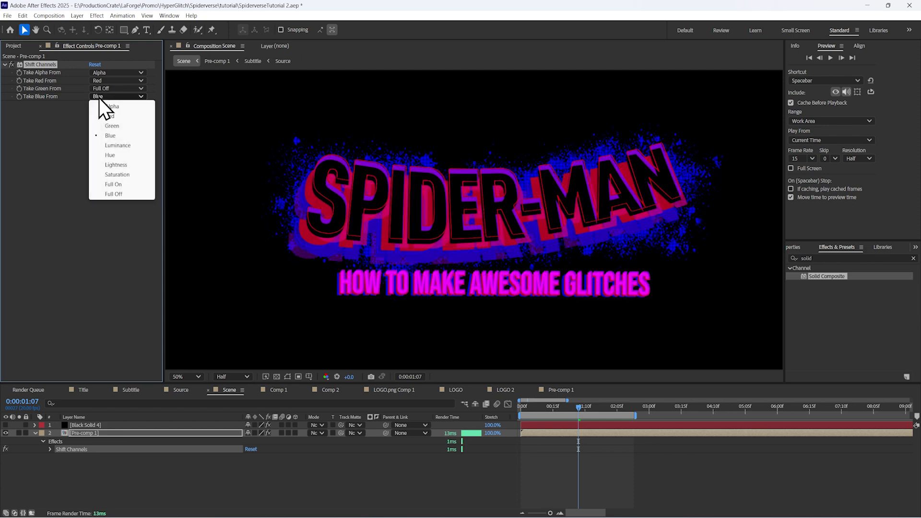
pyautogui.click(110, 195)
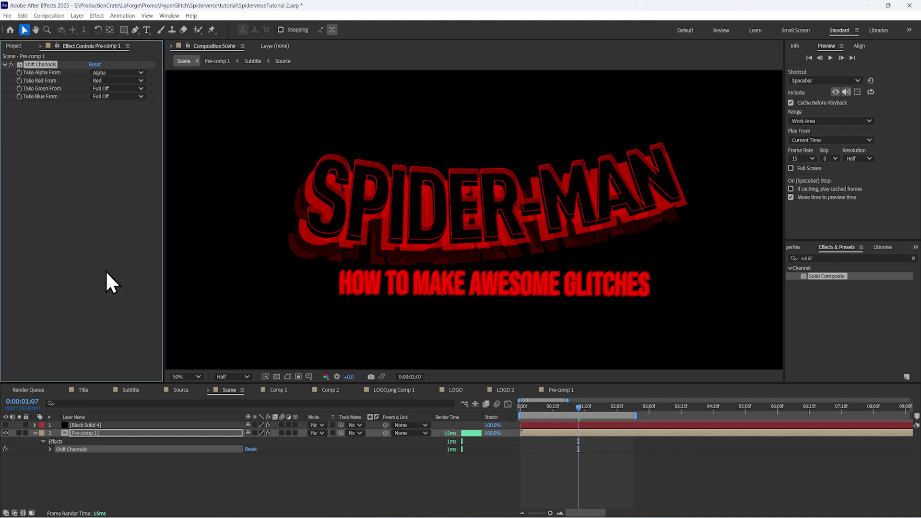
# Duplicate the red layer and isolate green, setting Take Red From to Full Off and Take Green From to Green
pyautogui.click(87, 431)
pyautogui.hotkey('ctrl', 'd')
pyautogui.click(105, 82)
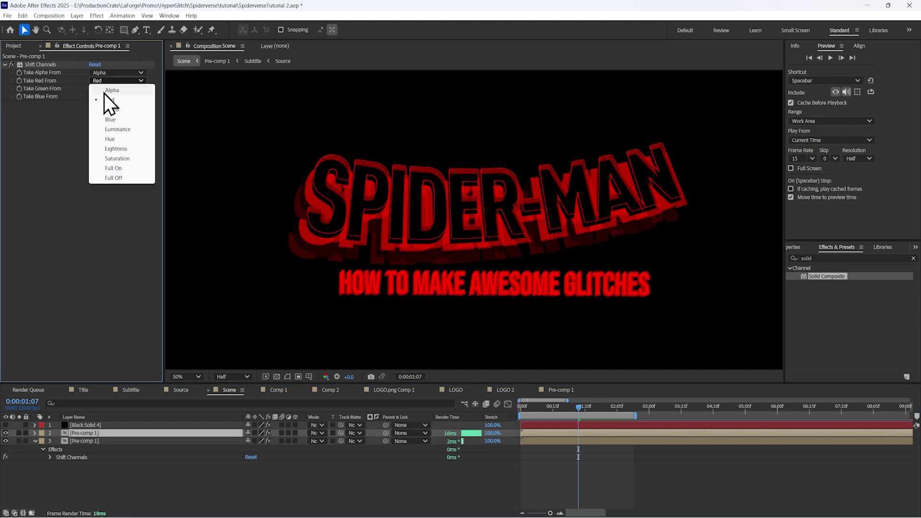
pyautogui.click(111, 179)
pyautogui.click(104, 89)
pyautogui.click(109, 118)
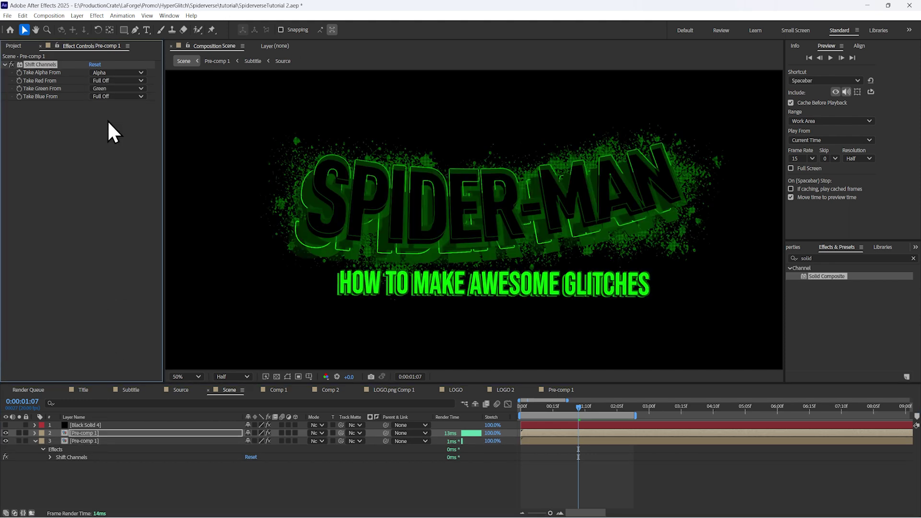
# Duplicate the green layer and isolate blue, setting Take Green From to Full Off and Take Blue From to Blue
pyautogui.click(86, 432)
pyautogui.hotkey('ctrl', 'd')
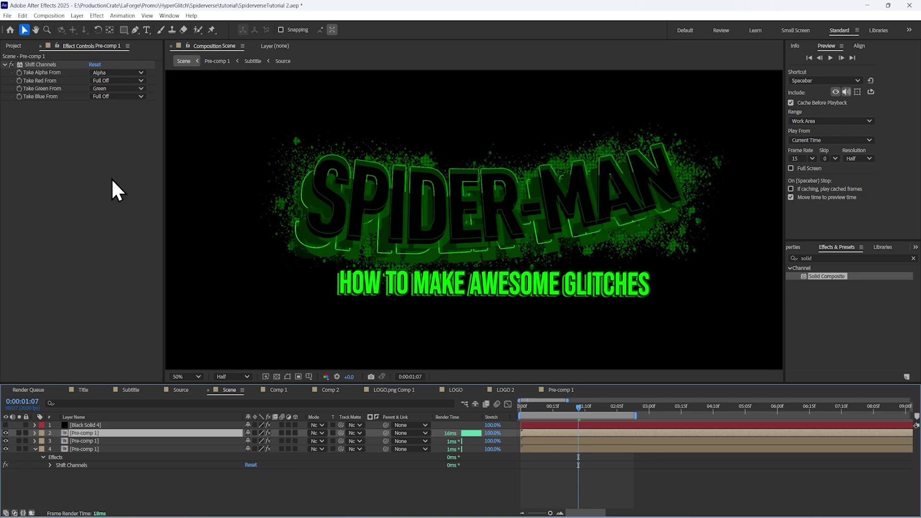
pyautogui.click(112, 89)
pyautogui.click(112, 186)
pyautogui.click(103, 96)
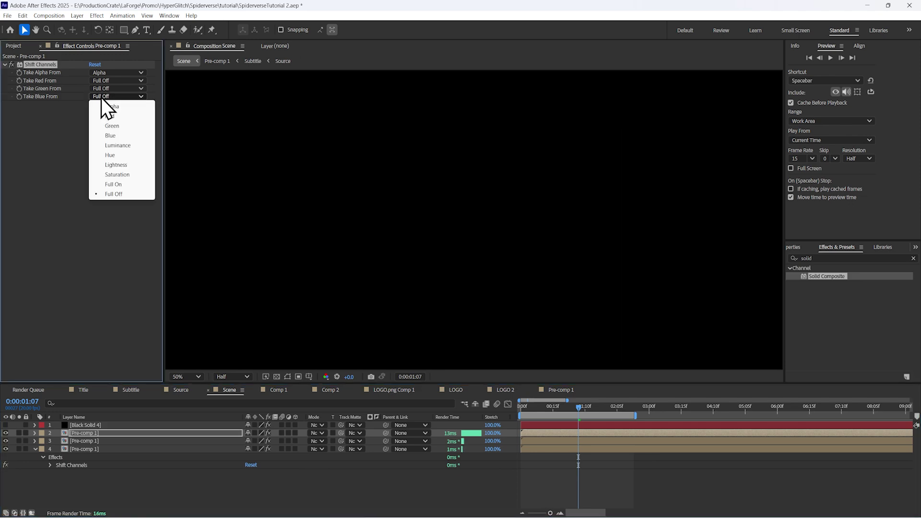
pyautogui.click(106, 137)
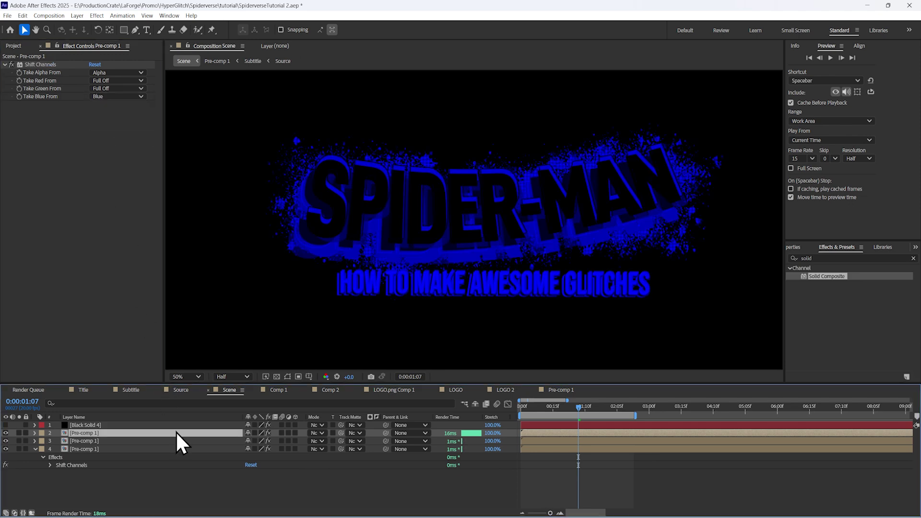
# Set the blending mode of the blue and green channel layers to Screen
pyautogui.keyDown('shift'); pyautogui.click(191, 441); pyautogui.keyUp('shift')
pyautogui.click(316, 433)
pyautogui.click(343, 160)
pyautogui.click(205, 477)
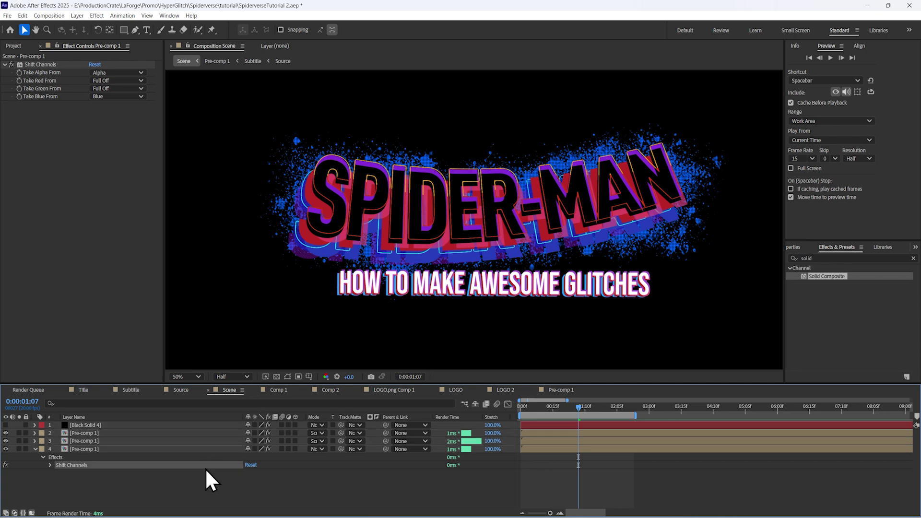
pyautogui.moveTo(323, 345); pyautogui.dragTo(380, 267)
pyautogui.click(98, 441)
pyautogui.moveTo(388, 138); pyautogui.dragTo(296, 195)
pyautogui.moveTo(265, 307); pyautogui.dragTo(359, 252)
pyautogui.moveTo(420, 278); pyautogui.dragTo(370, 253)
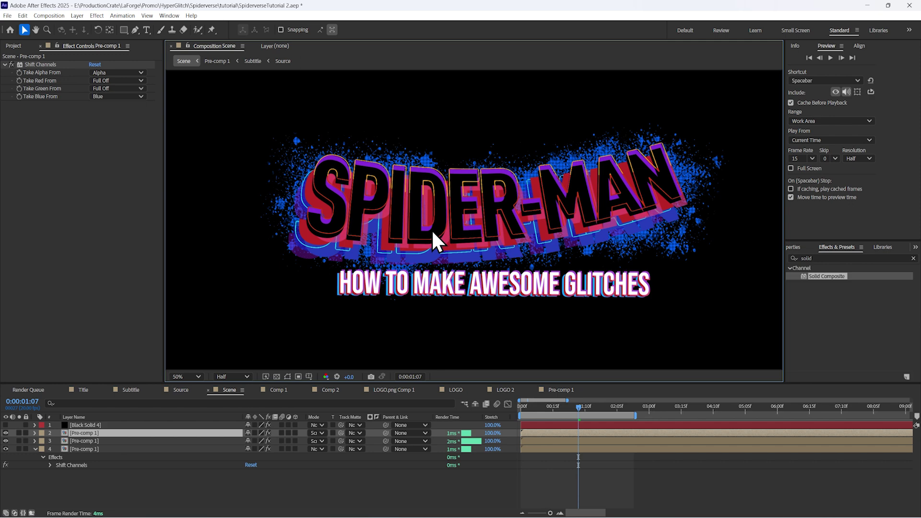
# Rename the three channel layers, from the uppermost down, as Blue, Green and Red
pyautogui.rightClick(82, 432)
pyautogui.click(131, 400)
pyautogui.write('Blue')
pyautogui.press('Return')
pyautogui.rightClick(106, 441)
pyautogui.click(134, 415)
pyautogui.write('Green')
pyautogui.press('Return')
pyautogui.rightClick(166, 447)
pyautogui.click(191, 419)
pyautogui.write('Red')
pyautogui.press('Return')
# Apply a Displacement Map effect to the Blue layer with Black Solid 4 as its Displacement Map Layer
pyautogui.click(155, 431)
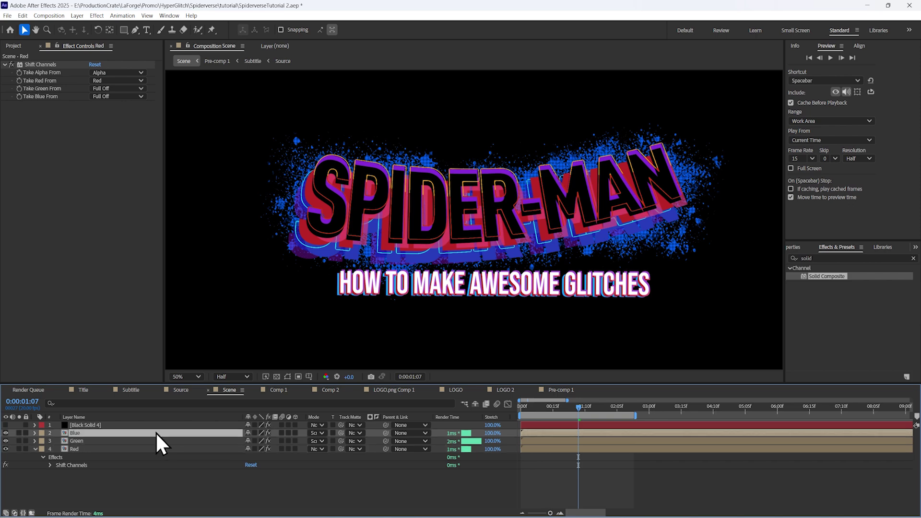
pyautogui.rightClick(87, 118)
pyautogui.moveTo(111, 231)
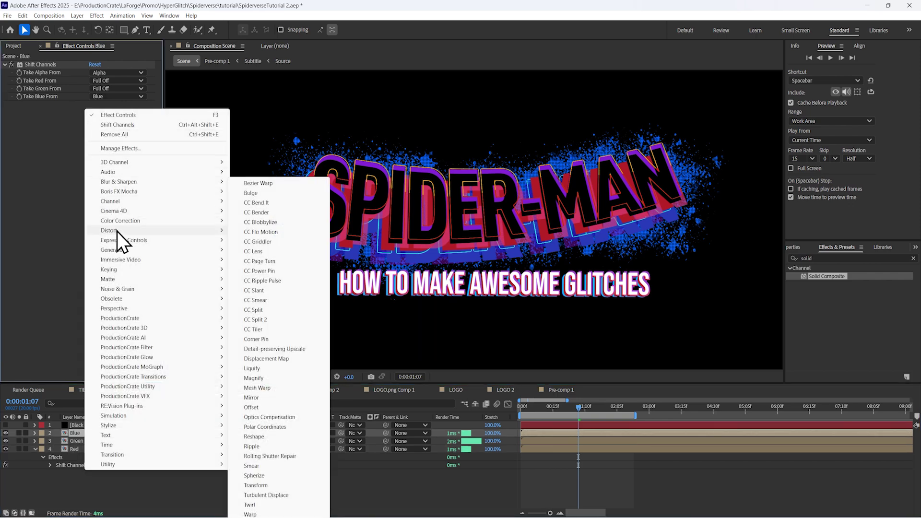
pyautogui.click(249, 360)
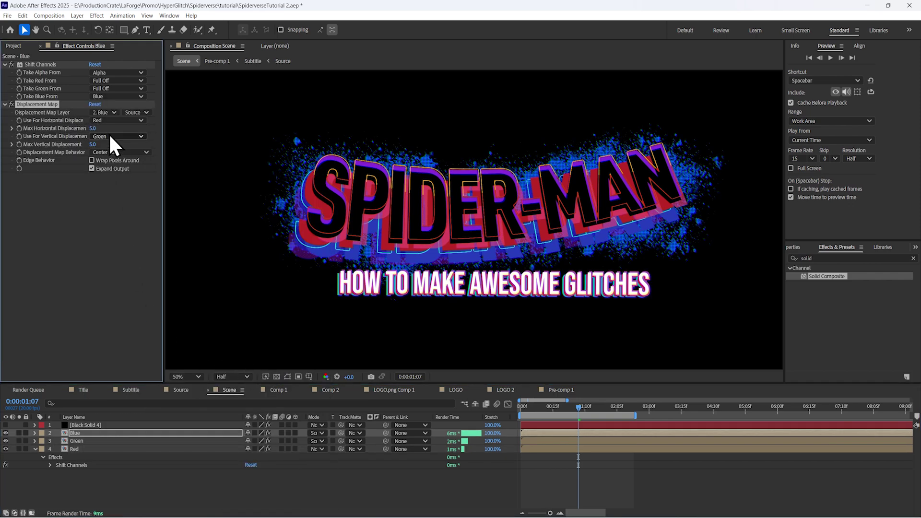
pyautogui.click(104, 113)
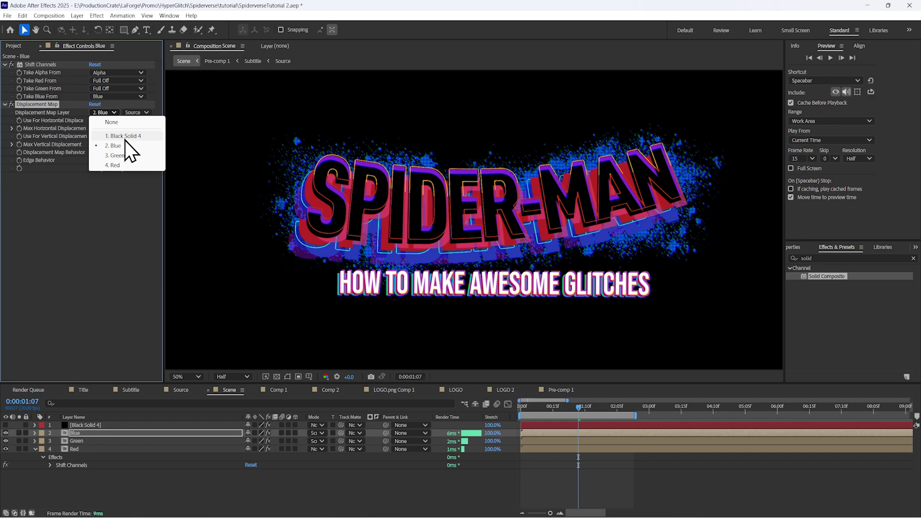
pyautogui.click(126, 138)
# Rename the Black Solid 4 layer as Noise
pyautogui.click(89, 426)
pyautogui.press('Return')
pyautogui.write('Noise')
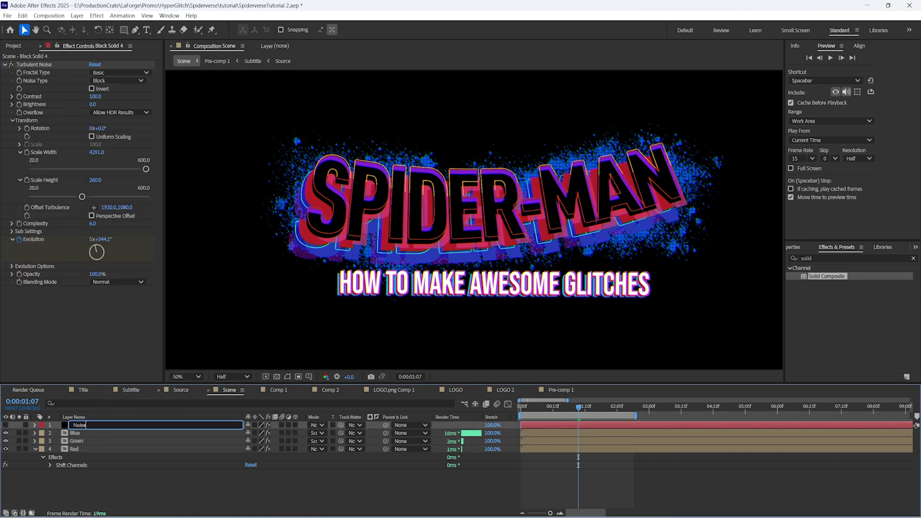
pyautogui.press('Return')
# On the Blue layer, set the map source to Effects & Masks, Max Horizontal Displacement to 1705 and Max Vertical Displacement to 0
pyautogui.click(94, 433)
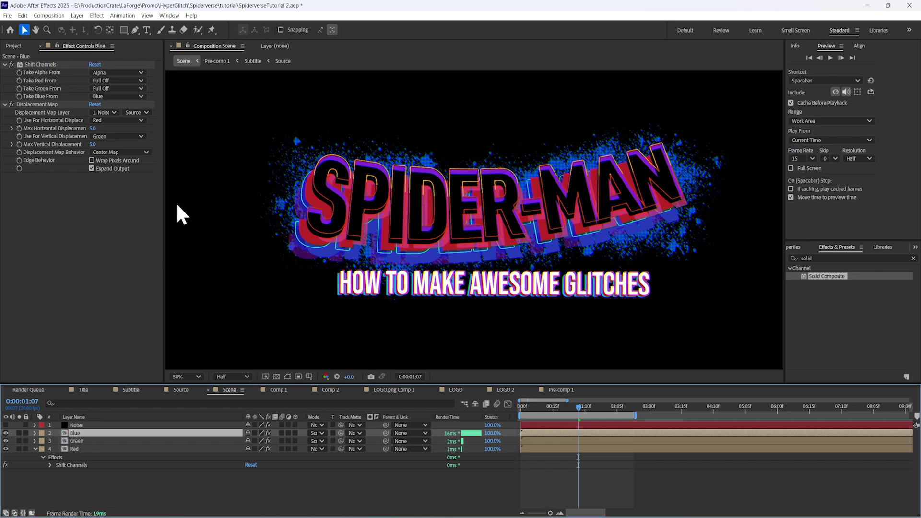
pyautogui.click(135, 112)
pyautogui.click(166, 142)
pyautogui.moveTo(93, 129); pyautogui.dragTo(371, 216)
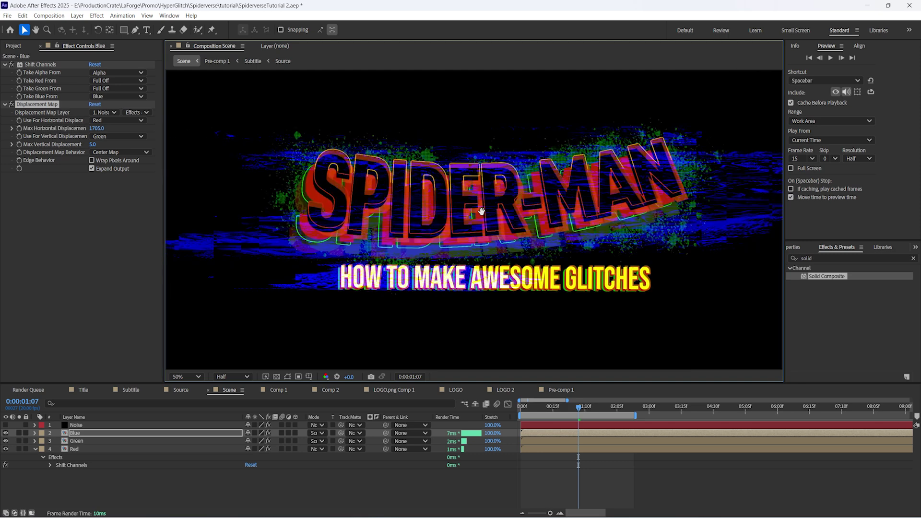
pyautogui.click(94, 144)
pyautogui.write('0')
pyautogui.press('Return')
# Copy the Blue layer's Displacement Map effect onto the Green and Red layers
pyautogui.click(52, 104)
pyautogui.hotkey('ctrl', 'c')
pyautogui.click(88, 441)
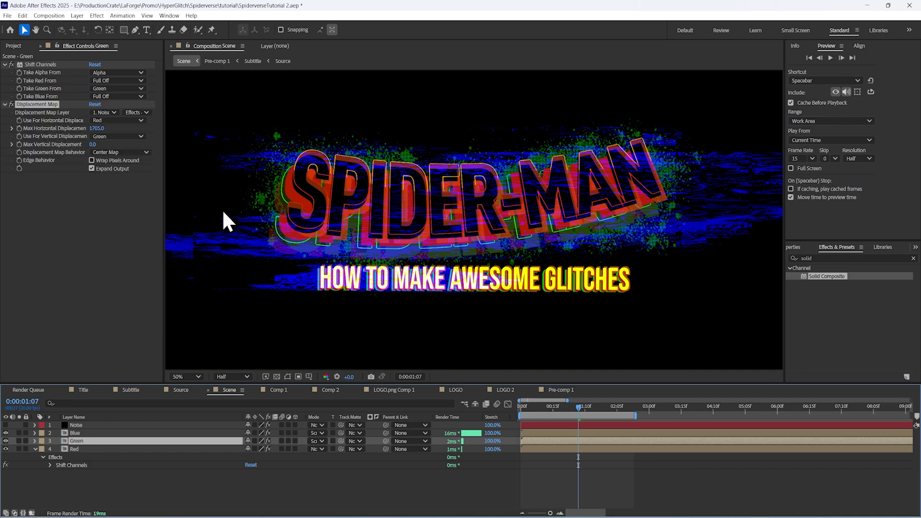
pyautogui.hotkey('ctrl', 'v')
pyautogui.click(90, 449)
pyautogui.hotkey('ctrl', 'v')
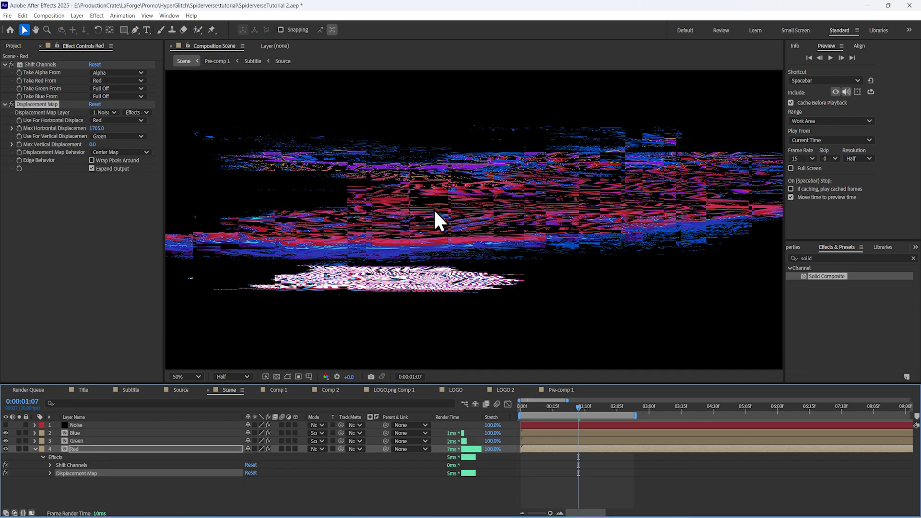
# Adjust the Green layer's Max Horizontal Displacement and set the Red layer's to -1000
pyautogui.click(139, 441)
pyautogui.moveTo(96, 128); pyautogui.dragTo(103, 128)
pyautogui.moveTo(578, 408); pyautogui.dragTo(551, 411)
pyautogui.click(85, 449)
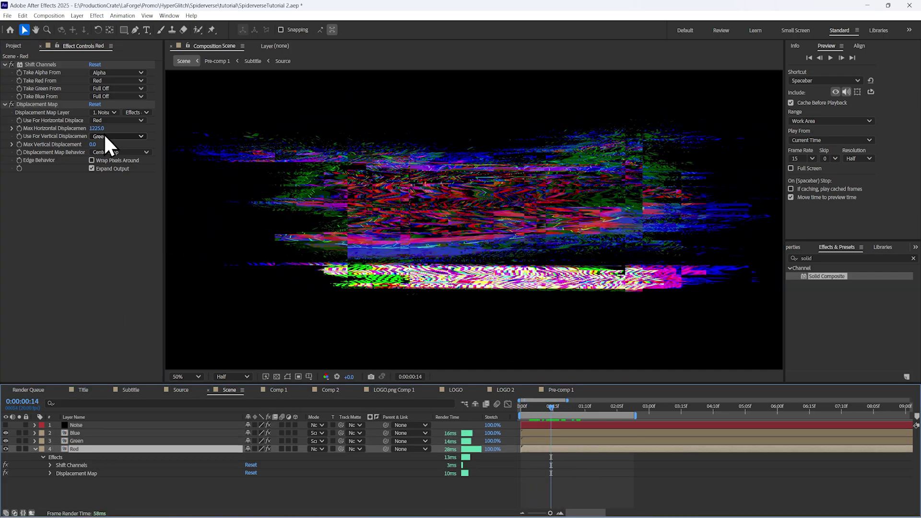
pyautogui.click(104, 129)
pyautogui.write('-1000')
pyautogui.press('Return')
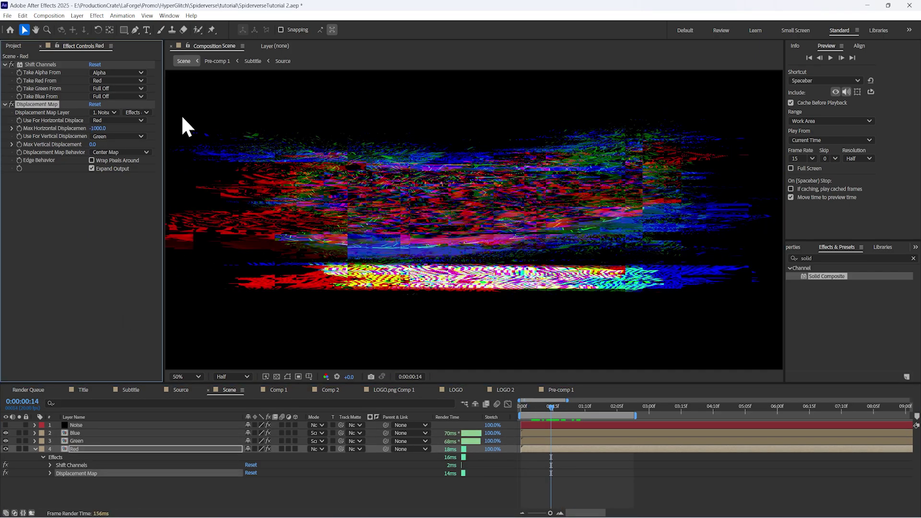
# Lower the Green layer's Max Horizontal Displacement to about 175 and check the glitch at 0:00:00:17
pyautogui.hotkey('ctrl', 'Up')
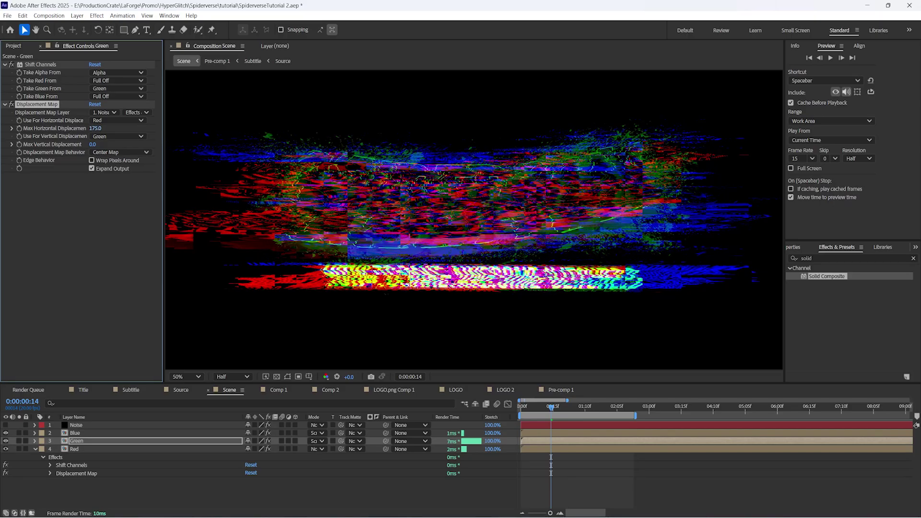
pyautogui.hotkey('ctrl', 'Up')
pyautogui.moveTo(551, 407)
pyautogui.mouseDown()
pyautogui.moveTo(613, 412)
pyautogui.moveTo(538, 410)
pyautogui.moveTo(590, 412)
pyautogui.moveTo(557, 416)
pyautogui.mouseUp()
# Animate the Noise layer's Contrast with keyframes, setting 377 at 0:00:00:07 and 0 a few frames further on
pyautogui.hotkey('ctrl', 'Up')
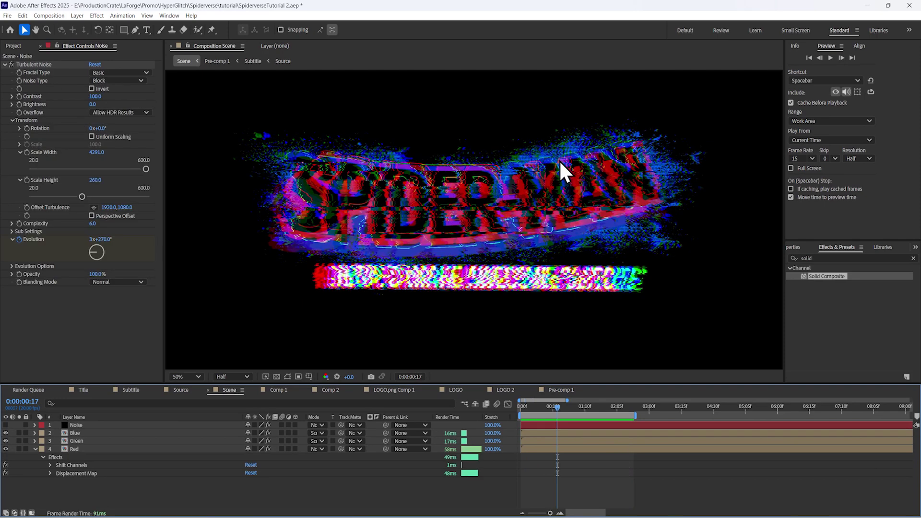
pyautogui.click(5, 425)
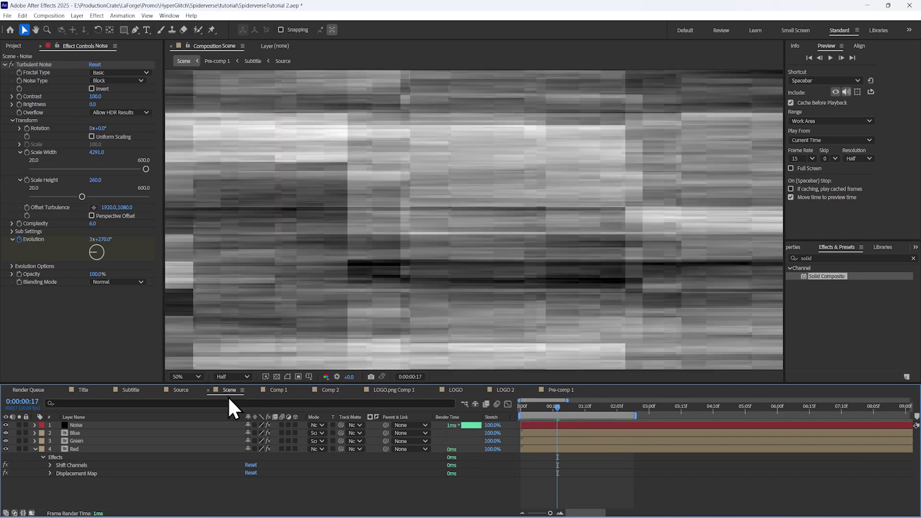
pyautogui.moveTo(94, 96); pyautogui.dragTo(48, 96)
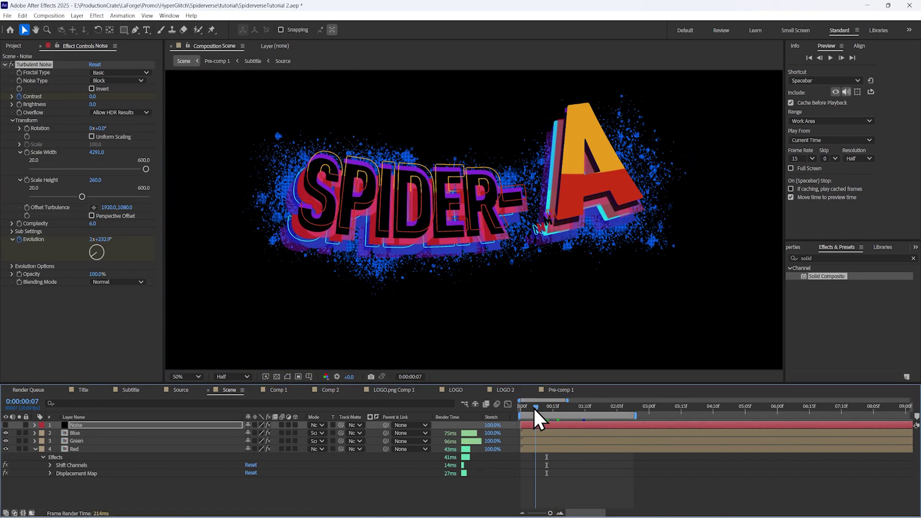
pyautogui.moveTo(92, 96); pyautogui.dragTo(271, 106)
pyautogui.moveTo(536, 411); pyautogui.dragTo(561, 411)
# Reveal the Noise layer's keyframes, shift the Contrast keyframes slightly earlier, and scrub through the opening glitch
pyautogui.press('u')
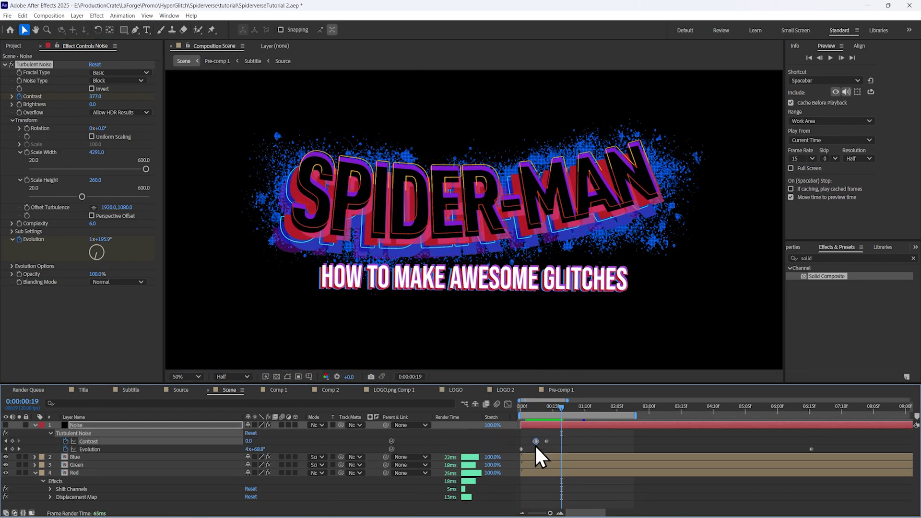
pyautogui.moveTo(548, 443); pyautogui.dragTo(541, 443)
pyautogui.moveTo(531, 408); pyautogui.dragTo(551, 413)
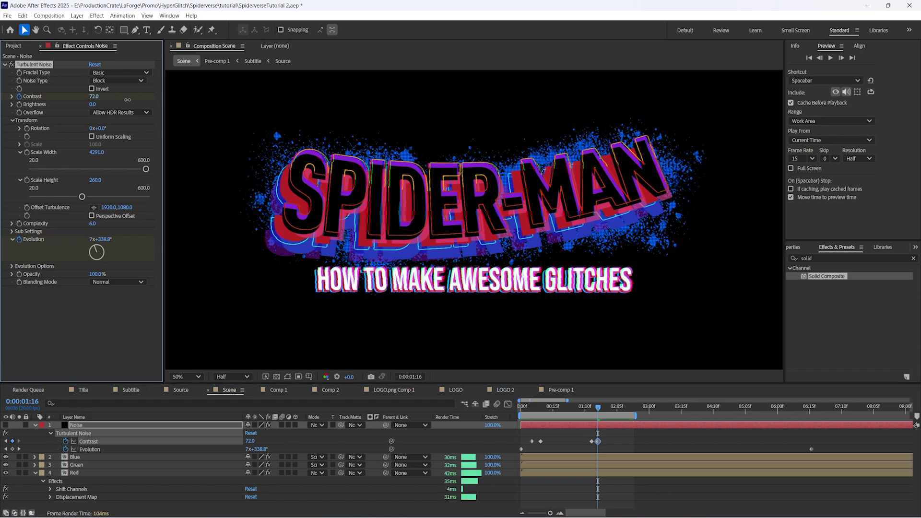
# Keyframe a second Contrast burst around 0:00:01:16, raising the value, returning it to 0, and tightening the keyframe spacing
pyautogui.moveTo(95, 96); pyautogui.dragTo(139, 96)
pyautogui.click(605, 411)
pyautogui.click(95, 97)
pyautogui.write('0')
pyautogui.press('Return')
pyautogui.moveTo(605, 442); pyautogui.dragTo(600, 441)
# Extend the work area to about three seconds, keyframe a third Contrast burst with 0 and a raised value, and preview it
pyautogui.moveTo(604, 408); pyautogui.dragTo(651, 409)
pyautogui.moveTo(635, 416); pyautogui.dragTo(652, 416)
pyautogui.click(626, 408)
pyautogui.click(93, 97)
pyautogui.write('0')
pyautogui.press('Return')
pyautogui.click(628, 408)
pyautogui.moveTo(93, 96); pyautogui.dragTo(143, 96)
pyautogui.press('space')
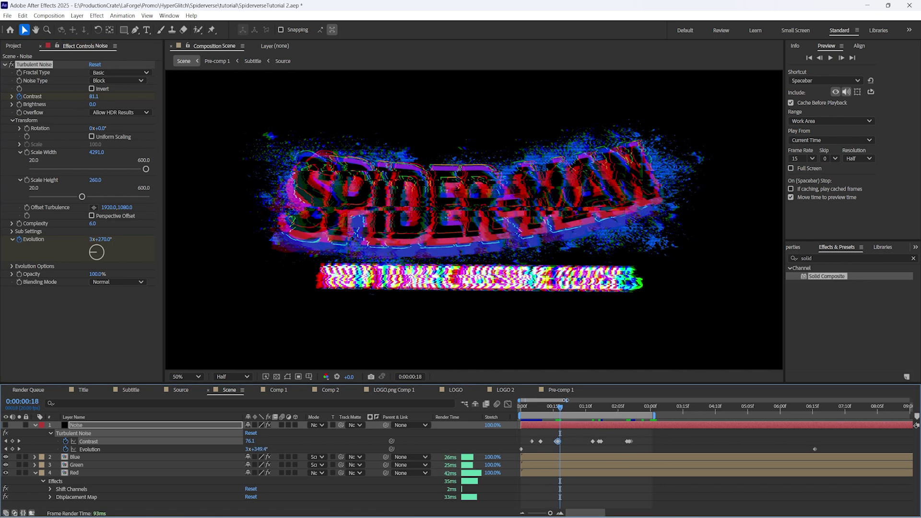
# Add an adjustment layer above the channel layers and apply Hue/Saturation with Master Hue at 181°
pyautogui.moveTo(567, 401); pyautogui.dragTo(540, 400)
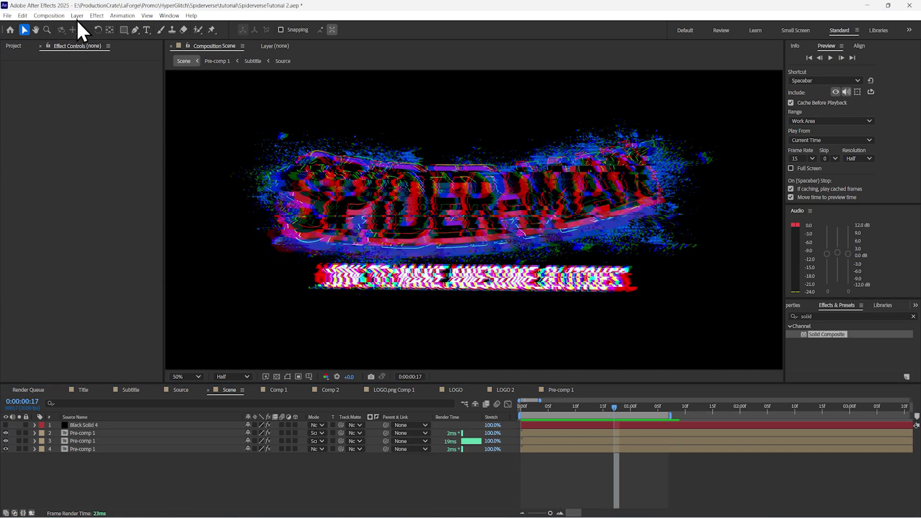
pyautogui.click(76, 15)
pyautogui.moveTo(82, 27)
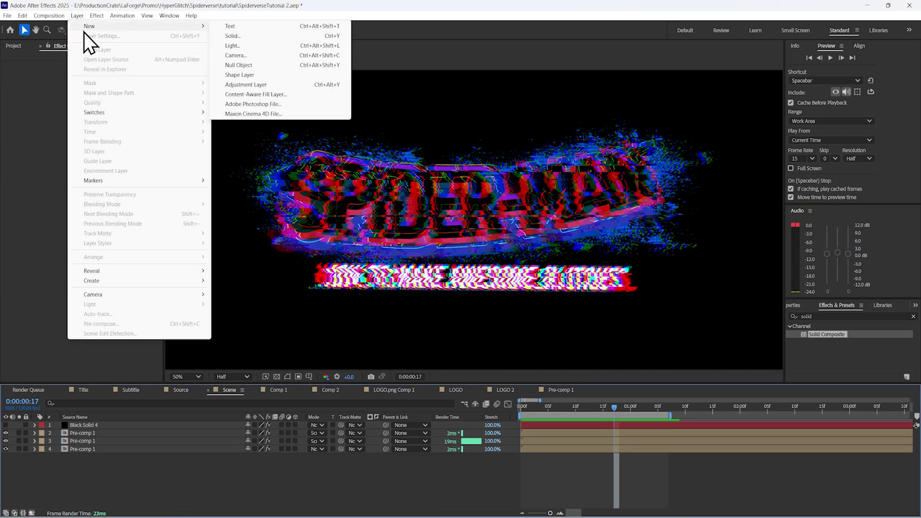
pyautogui.click(244, 86)
pyautogui.rightClick(78, 108)
pyautogui.moveTo(134, 223)
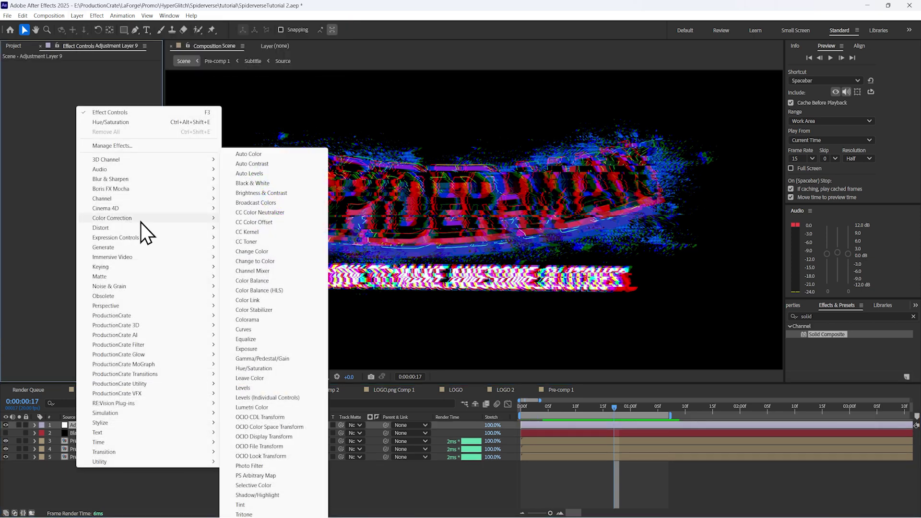
pyautogui.click(255, 369)
pyautogui.moveTo(98, 110); pyautogui.dragTo(185, 113)
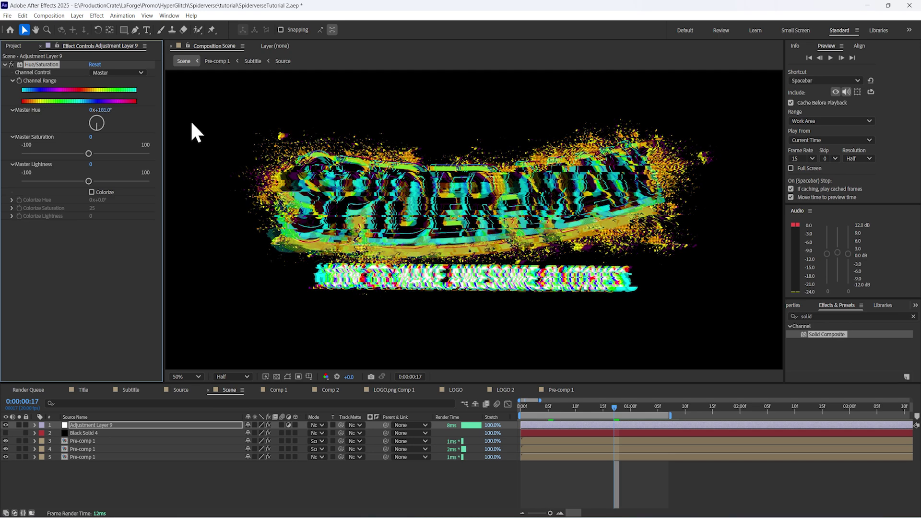
# Create a new solid named ColorWarpMask above the adjustment layer
pyautogui.click(76, 14)
pyautogui.moveTo(91, 26)
pyautogui.click(231, 36)
pyautogui.write('ColorWarpMask')
pyautogui.press('Return')
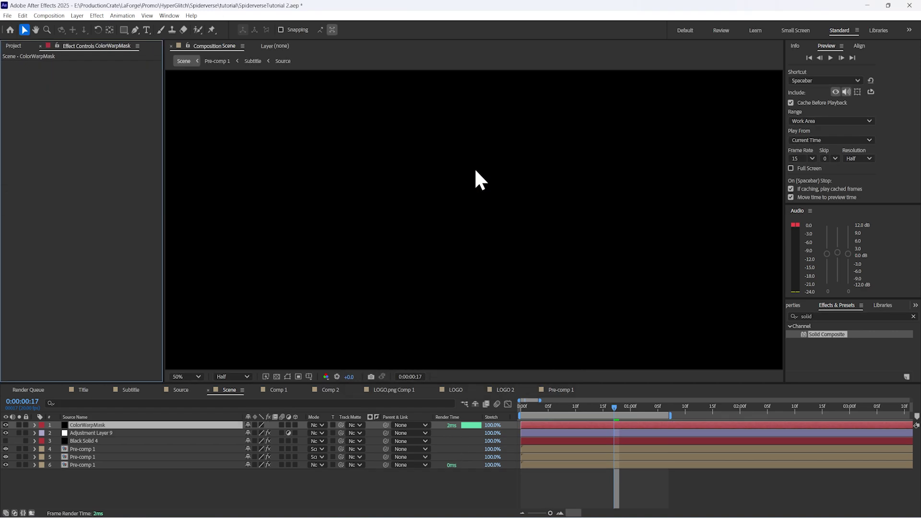
# Apply Turbulent Noise to the ColorWarpMask layer with Block noise type and a Scale of 579
pyautogui.rightClick(48, 122)
pyautogui.moveTo(79, 288)
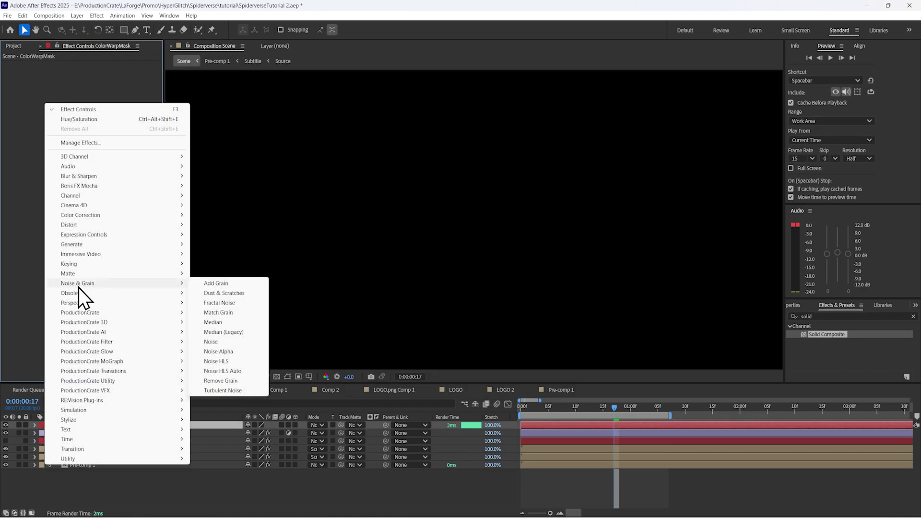
pyautogui.click(215, 391)
pyautogui.click(118, 80)
pyautogui.click(114, 88)
pyautogui.click(11, 120)
pyautogui.click(20, 144)
pyautogui.moveTo(95, 144); pyautogui.dragTo(285, 217)
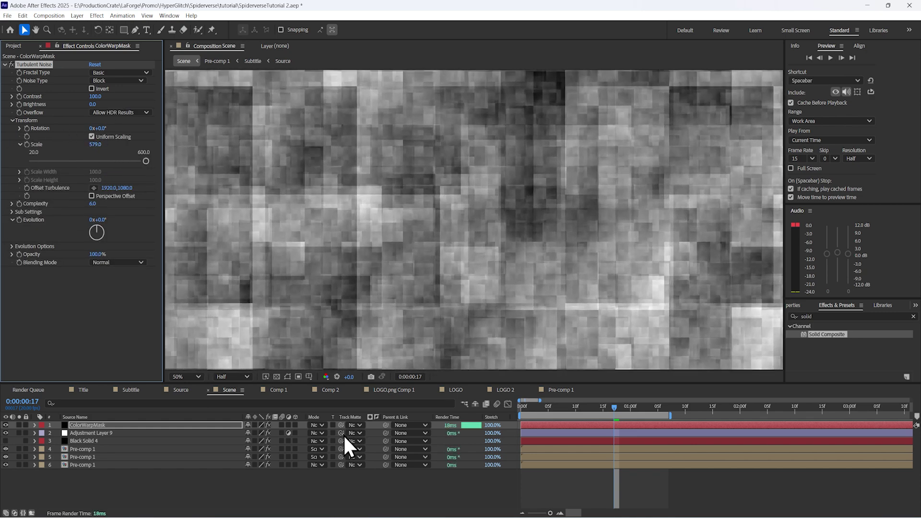
# Use ColorWarpMask as a luma matte for the adjustment layer and raise its noise Contrast to 3430
pyautogui.moveTo(343, 434); pyautogui.dragTo(136, 425)
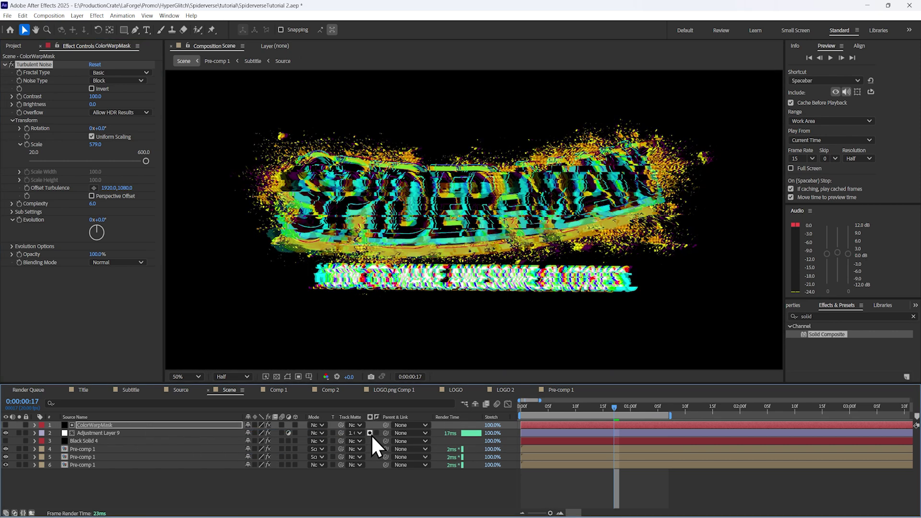
pyautogui.click(370, 434)
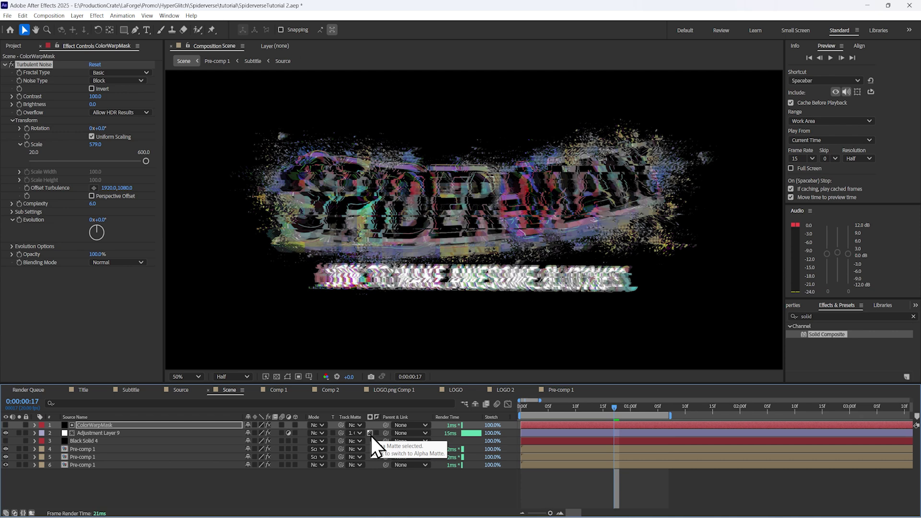
pyautogui.moveTo(94, 98); pyautogui.dragTo(144, 99)
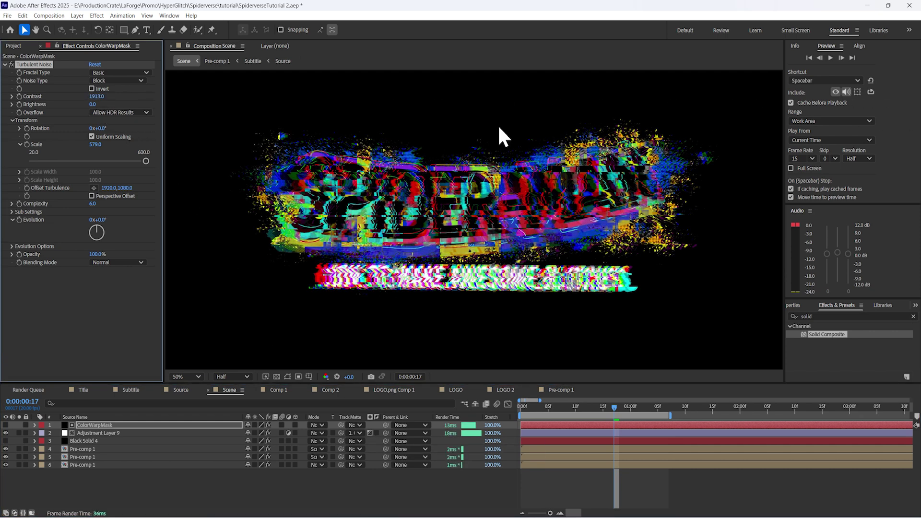
pyautogui.moveTo(610, 117); pyautogui.dragTo(812, 131)
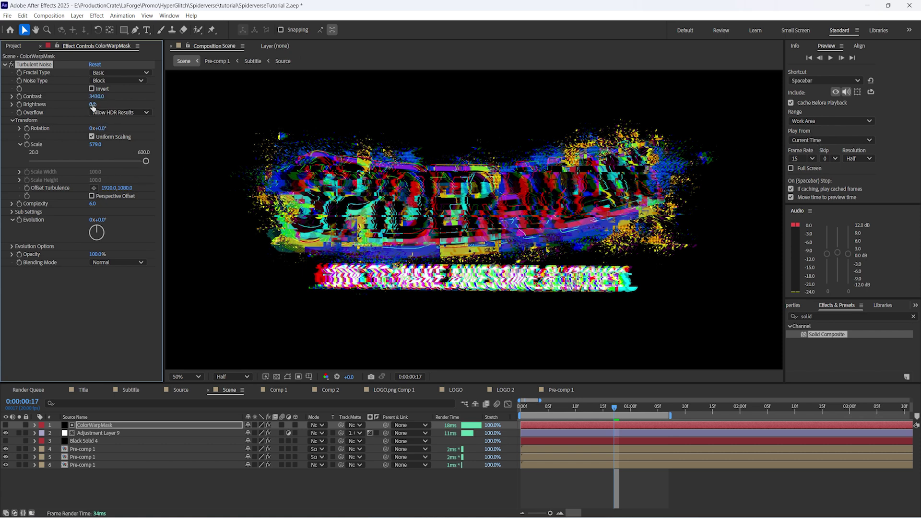
# Keyframe changing Brightness values on the ColorWarpMask noise over the opening second, reveal the keyframes, and preview from the start
pyautogui.moveTo(69, 101); pyautogui.dragTo(113, 222)
pyautogui.moveTo(544, 408)
pyautogui.mouseDown()
pyautogui.moveTo(526, 408)
pyautogui.moveTo(544, 412)
pyautogui.mouseUp()
pyautogui.press('u')
pyautogui.press('Home')
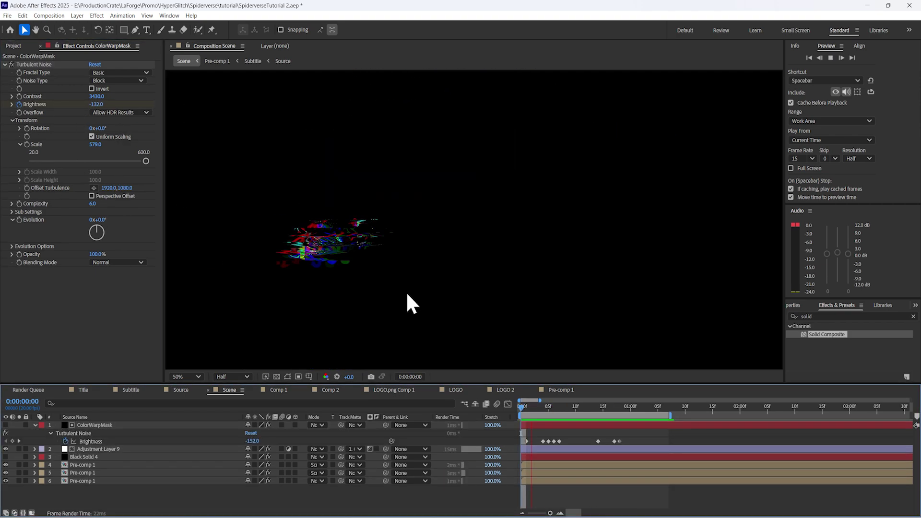
pyautogui.press('space')
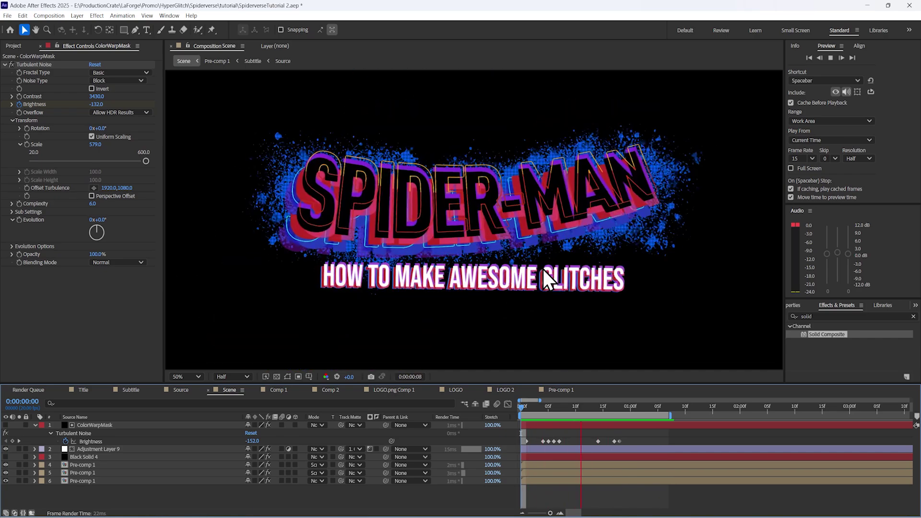
# Open the Pre-comp 1 composition and apply the Crates HyperGlitch effect to the uppermost Subtitle layer
pyautogui.doubleClick(542, 267)
pyautogui.rightClick(137, 454)
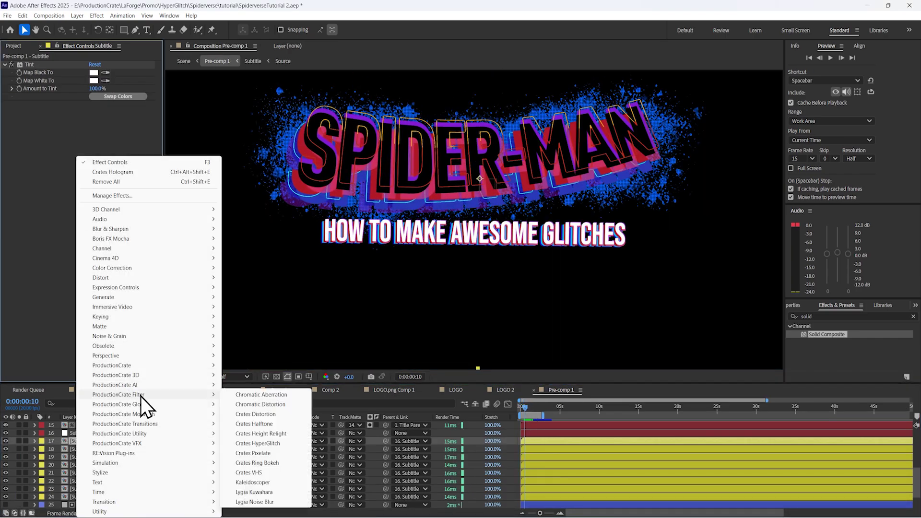
pyautogui.click(110, 171)
pyautogui.click(526, 408)
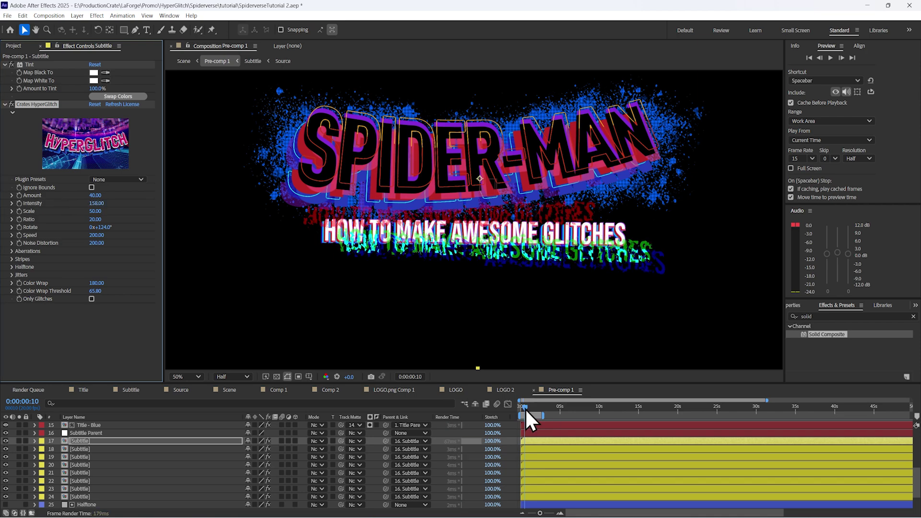
# Expand the HyperGlitch Aberrations settings, zoom in on the opening frames, and keyframe Intensity at 174 around 0:00:00:08
pyautogui.click(11, 250)
pyautogui.press(';')
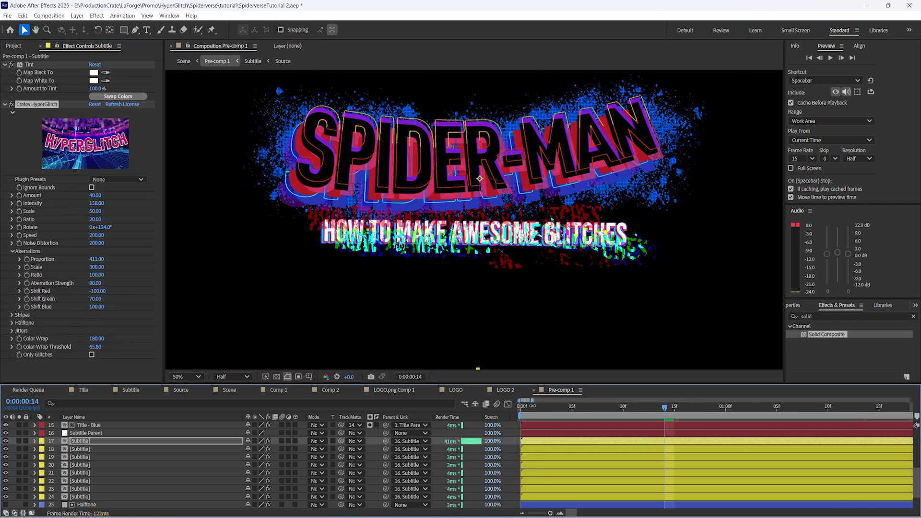
pyautogui.moveTo(553, 411); pyautogui.dragTo(598, 410)
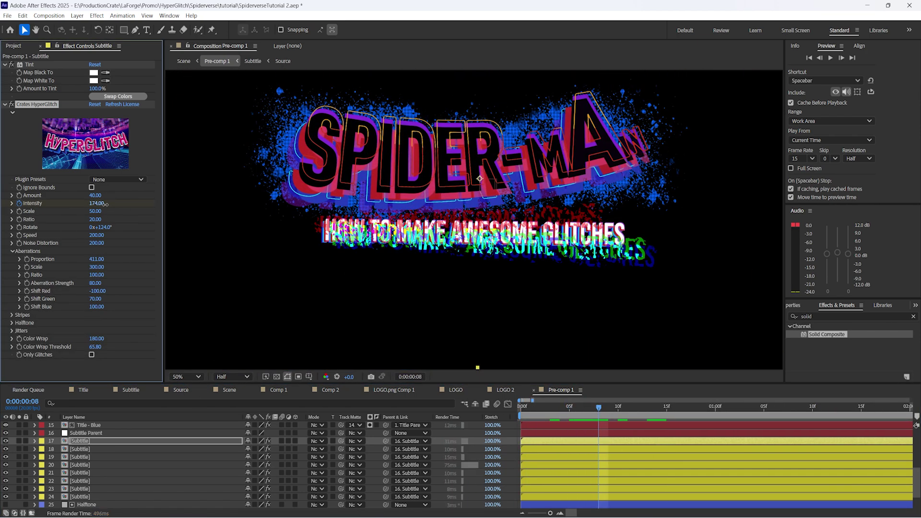
# Trim the start of the lower Subtitle layers to 0:00:00:10 and scrub across the cut
pyautogui.click(618, 408)
pyautogui.click(641, 449)
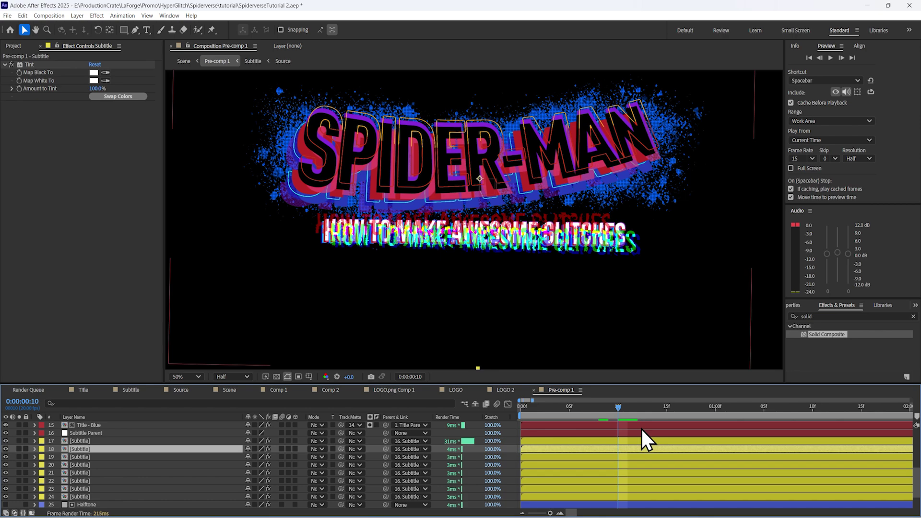
pyautogui.hotkey('alt', '[')
pyautogui.hotkey('alt', '[')
pyautogui.moveTo(618, 407)
pyautogui.mouseDown()
pyautogui.moveTo(566, 405)
pyautogui.moveTo(626, 414)
pyautogui.mouseUp()
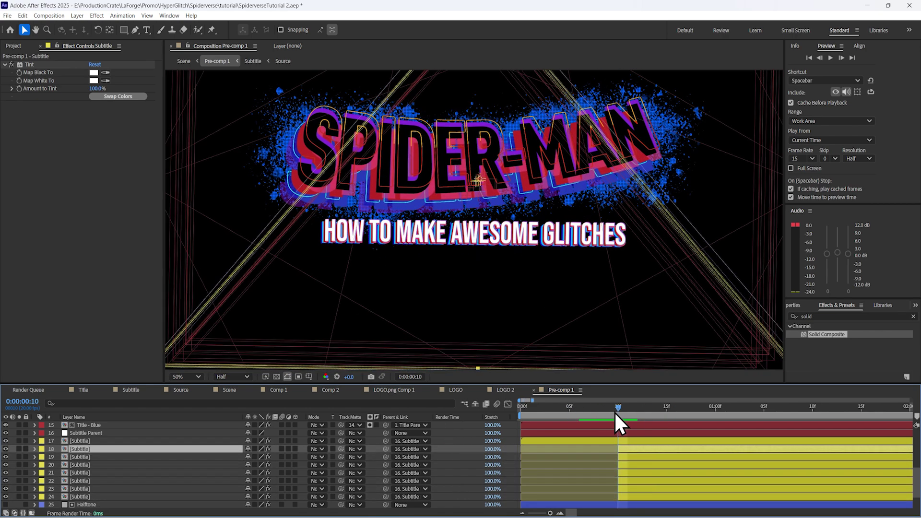
# Apply Crates Hologram to the uppermost Subtitle layer at 0:00:00:10 and disable its Projection Rays
pyautogui.click(429, 252)
pyautogui.click(655, 412)
pyautogui.click(618, 409)
pyautogui.click(4, 104)
pyautogui.rightClick(20, 125)
pyautogui.moveTo(144, 412)
pyautogui.click(204, 413)
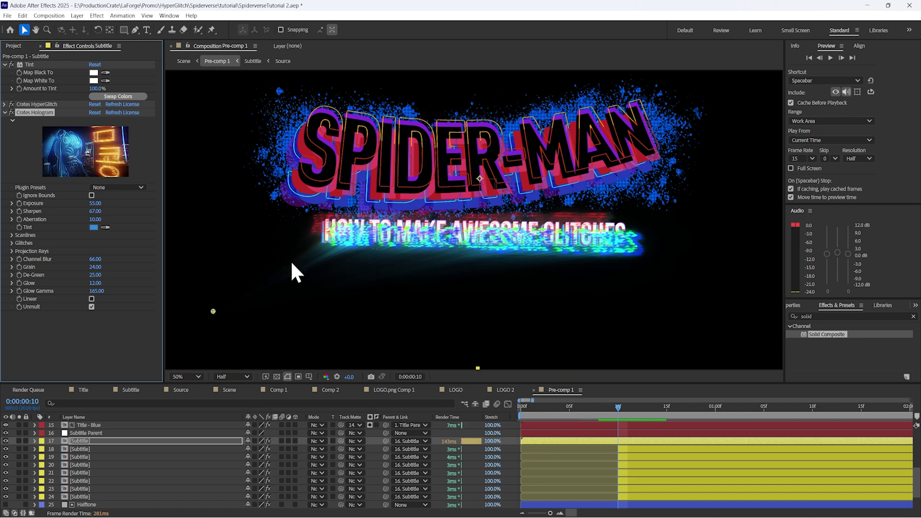
pyautogui.click(11, 249)
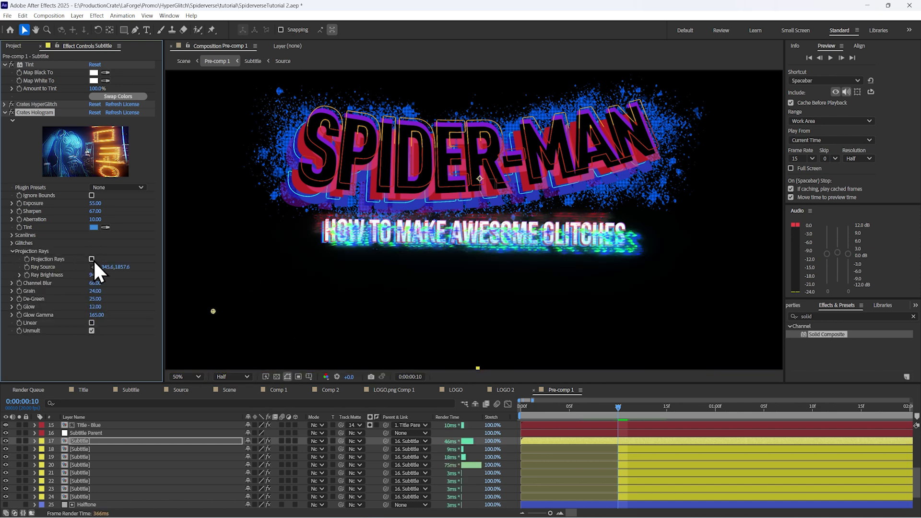
# Keyframe the Hologram Exposure, lowering it to 22, and scrub the subtitle's appearance around 0:00:00:09
pyautogui.moveTo(93, 205); pyautogui.dragTo(132, 214)
pyautogui.moveTo(618, 407); pyautogui.dragTo(608, 406)
pyautogui.moveTo(101, 203); pyautogui.dragTo(68, 203)
pyautogui.scroll(2, 453, 273)
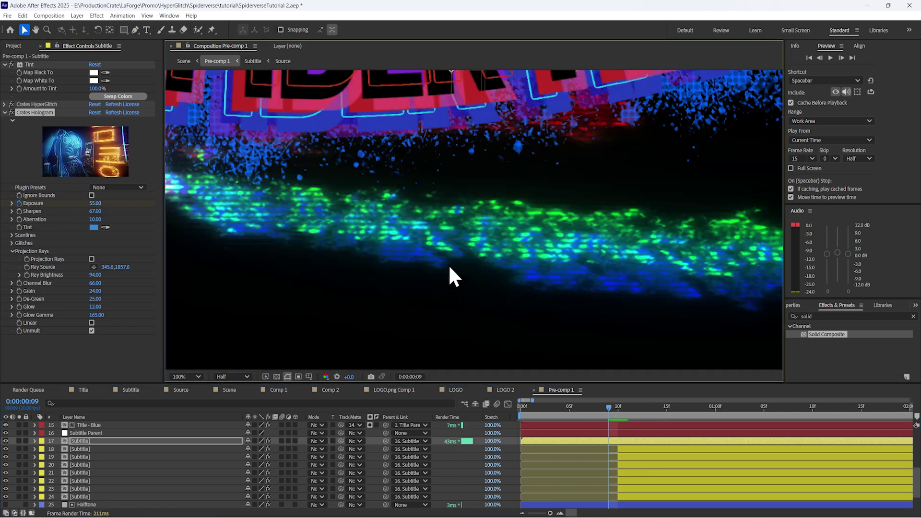
pyautogui.click(599, 407)
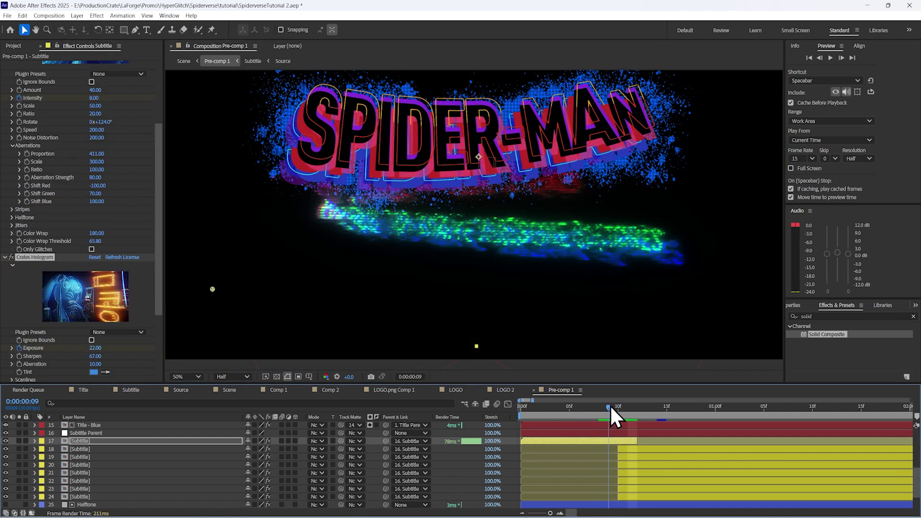
pyautogui.moveTo(610, 405)
pyautogui.mouseDown()
pyautogui.moveTo(581, 402)
pyautogui.moveTo(637, 408)
pyautogui.moveTo(622, 407)
pyautogui.mouseUp()
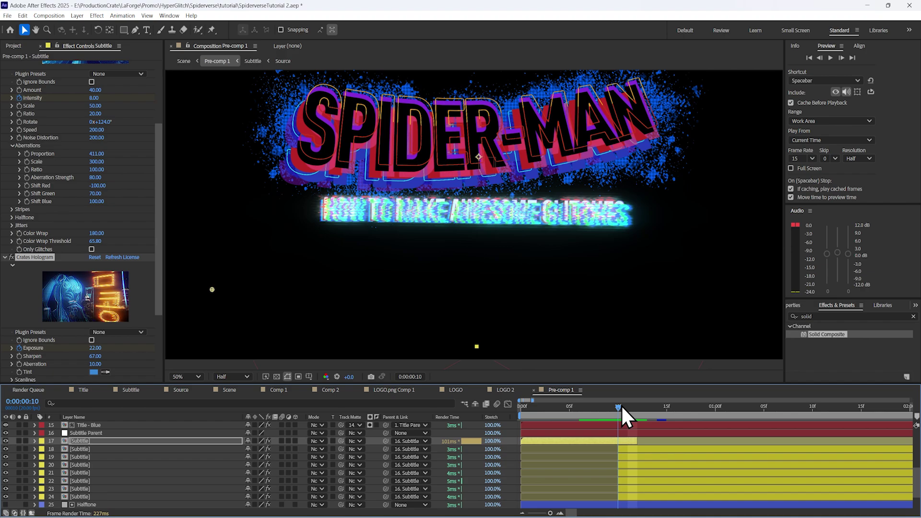